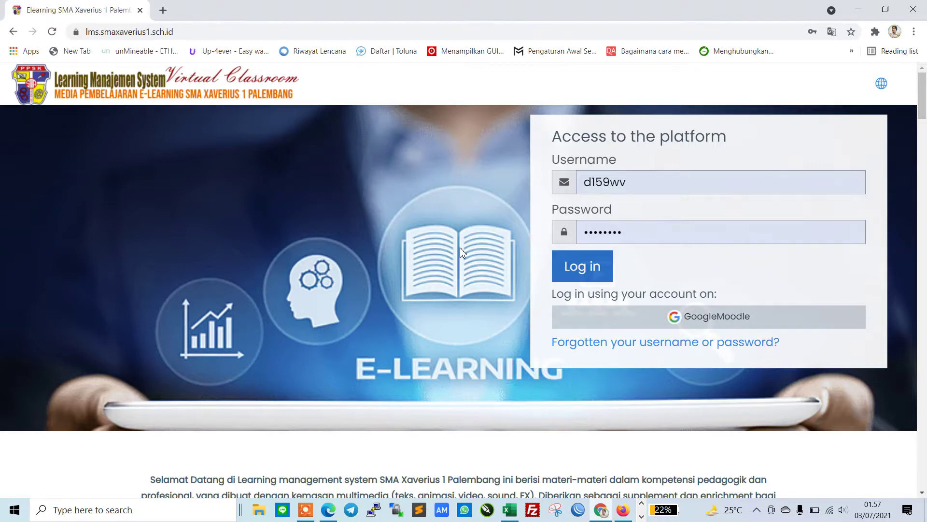
Step: Log in to the e-learning platform with the credentials already filled in
scroll(461, 248, "down", 3)
scroll(486, 254, "up", 3)
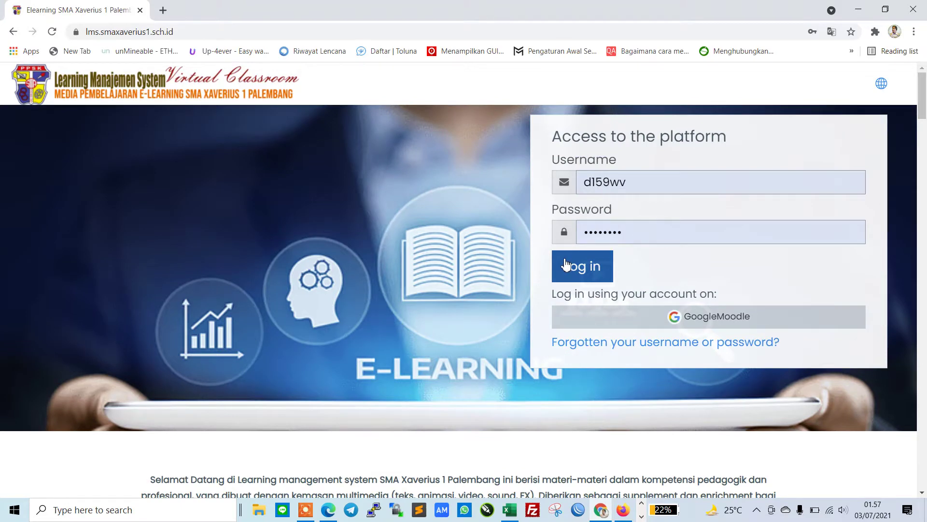
left_click(594, 268)
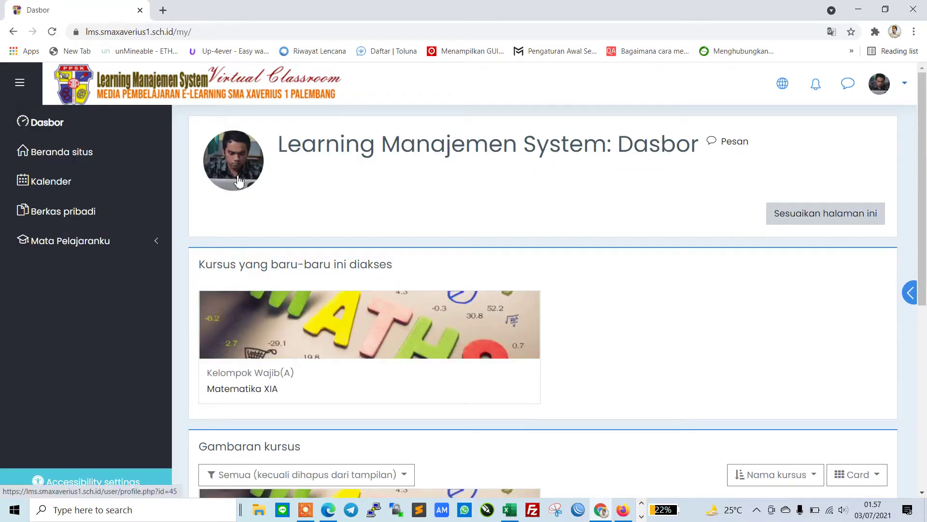
Step: Open the Matematika XIA course from the recently accessed courses on the dashboard
scroll(314, 359, "down", 1)
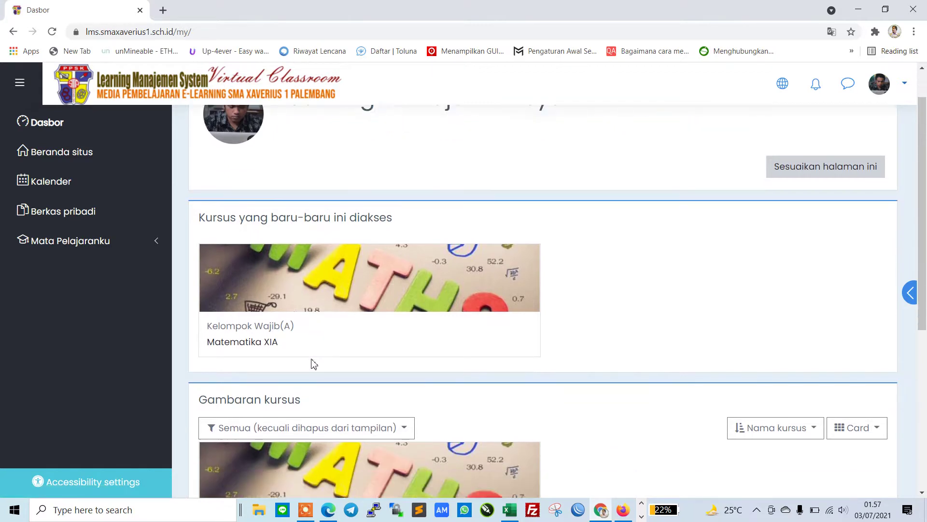
scroll(421, 210, "up", 1)
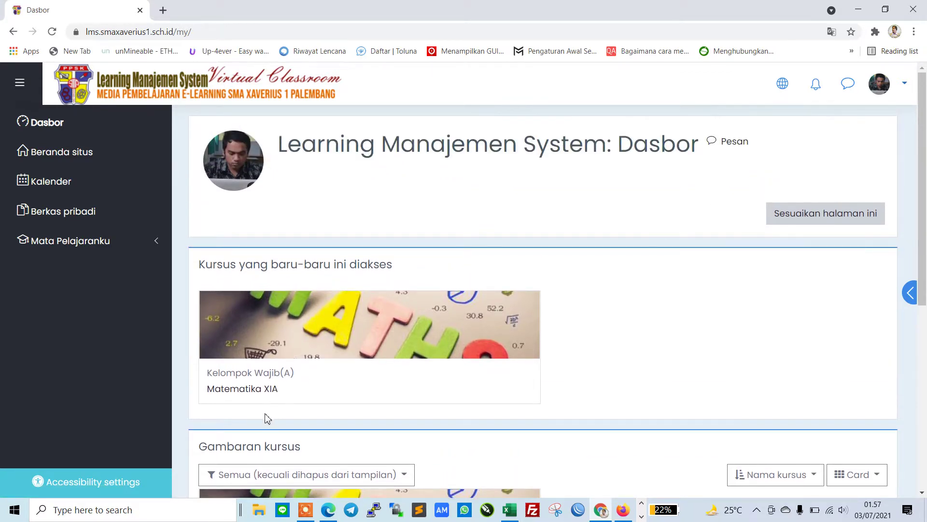
left_click(254, 392)
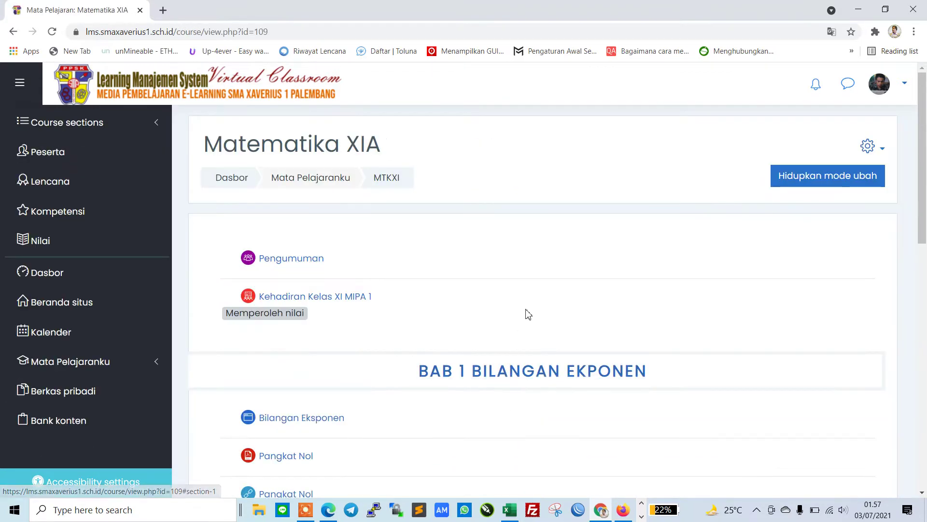
Step: Turn on editing mode for the course and add a new Kuis activity to the BAB 1 BILANGAN EKPONEN section
scroll(528, 311, "down", 5)
scroll(531, 310, "down", 3)
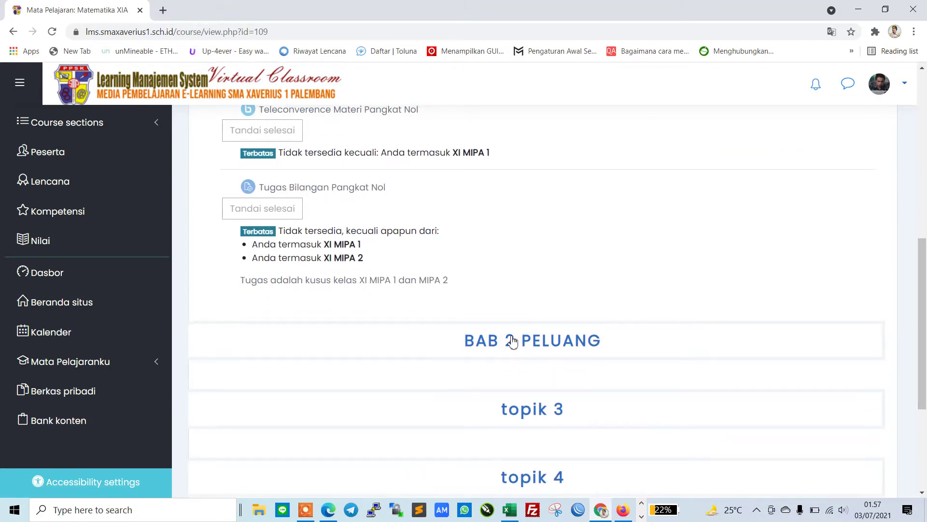
scroll(898, 198, "up", 9)
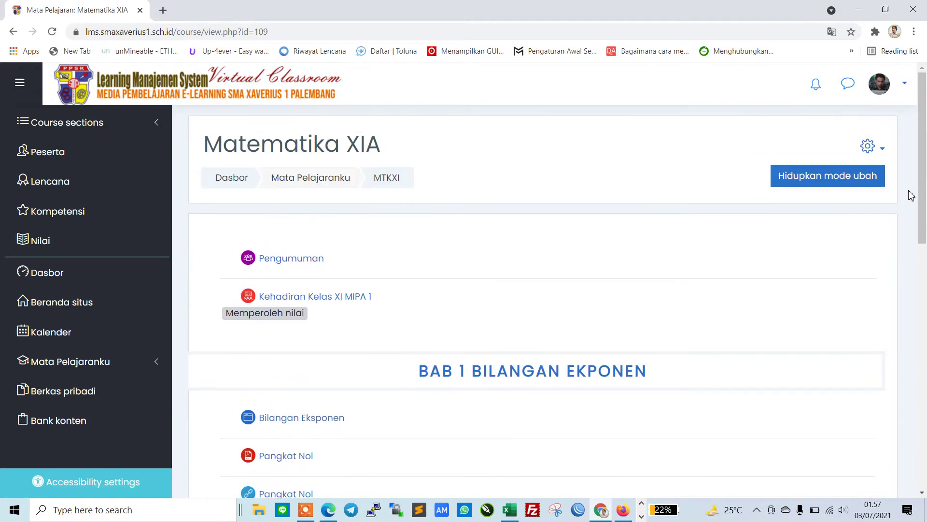
left_click(821, 181)
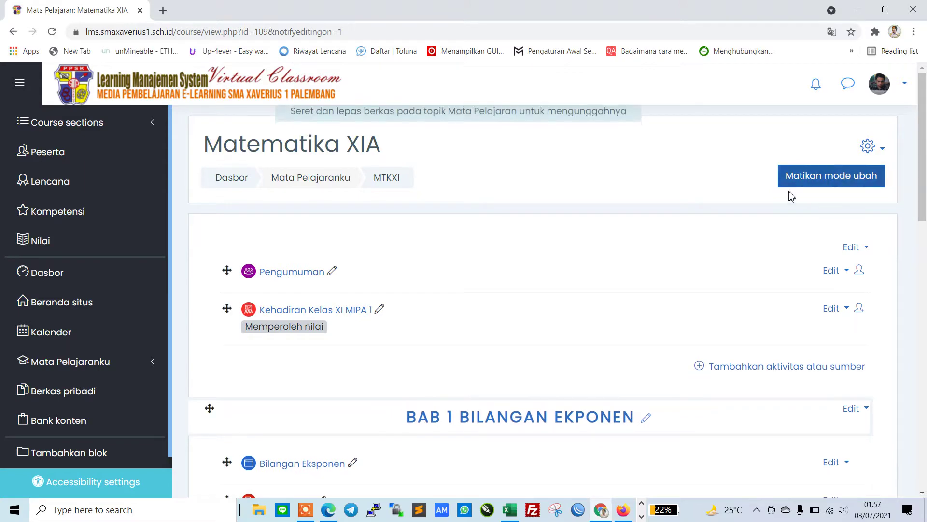
scroll(602, 264, "down", 5)
scroll(594, 265, "down", 3)
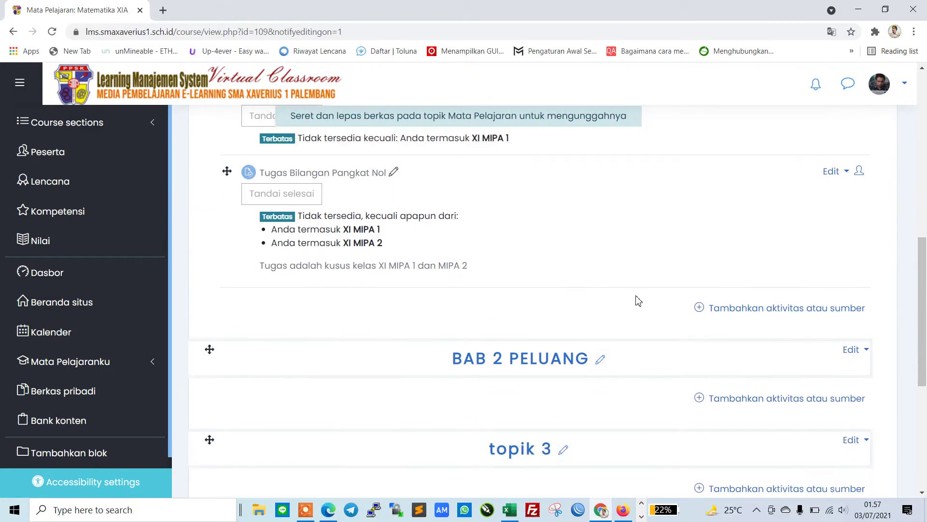
left_click(749, 310)
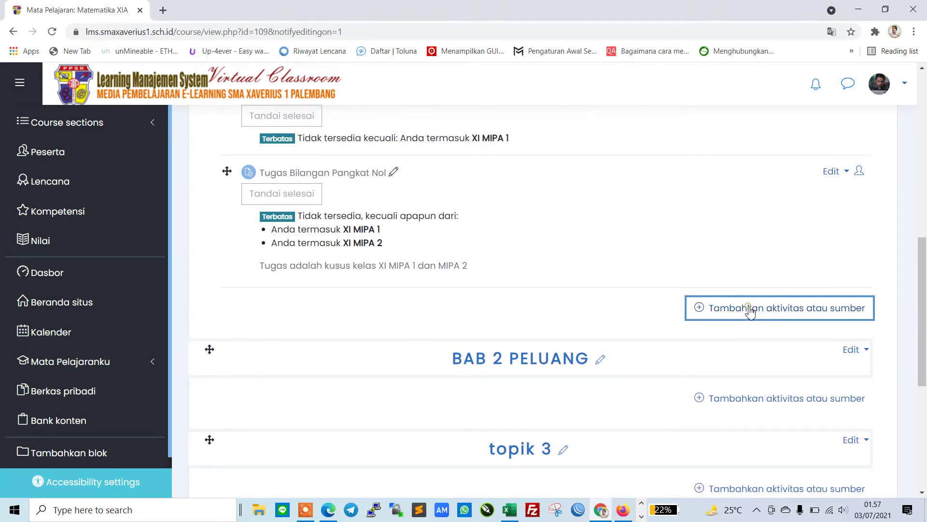
scroll(337, 299, "down", 2)
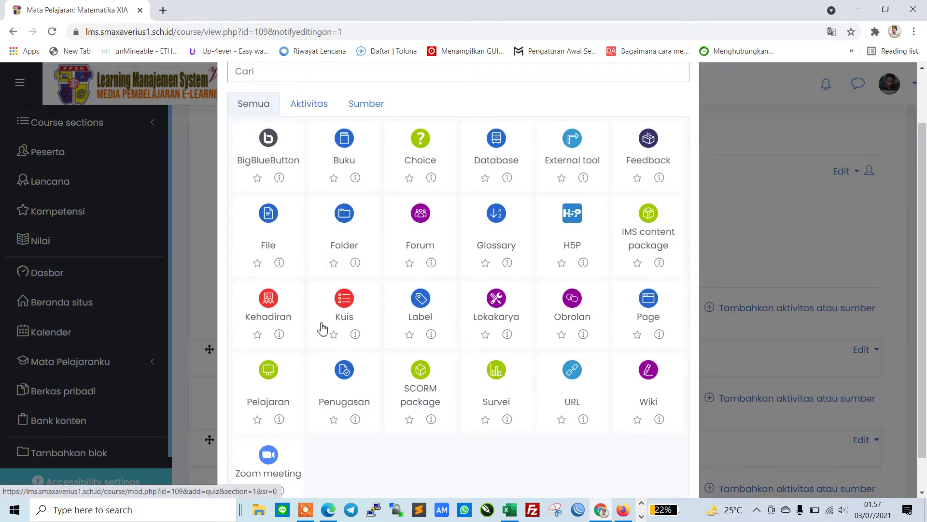
left_click(346, 306)
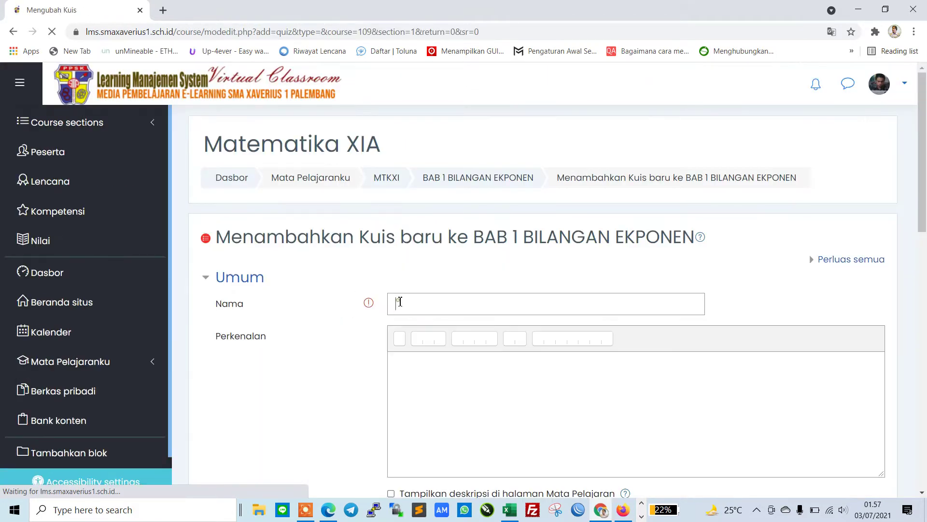
Step: Name the quiz "Tugas Uraian Pangkat Nol" and leave its Perkenalan description empty
left_click(401, 301)
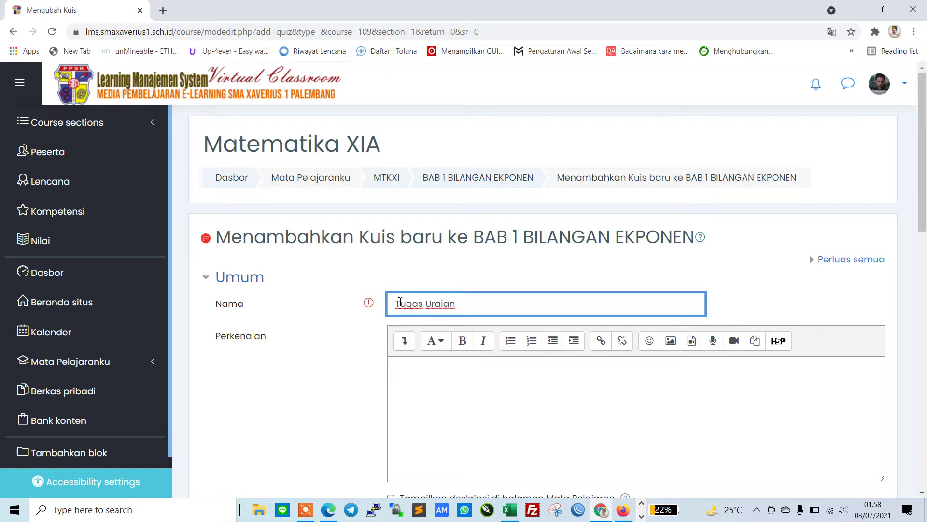
type("t Nol")
scroll(569, 327, "down", 4)
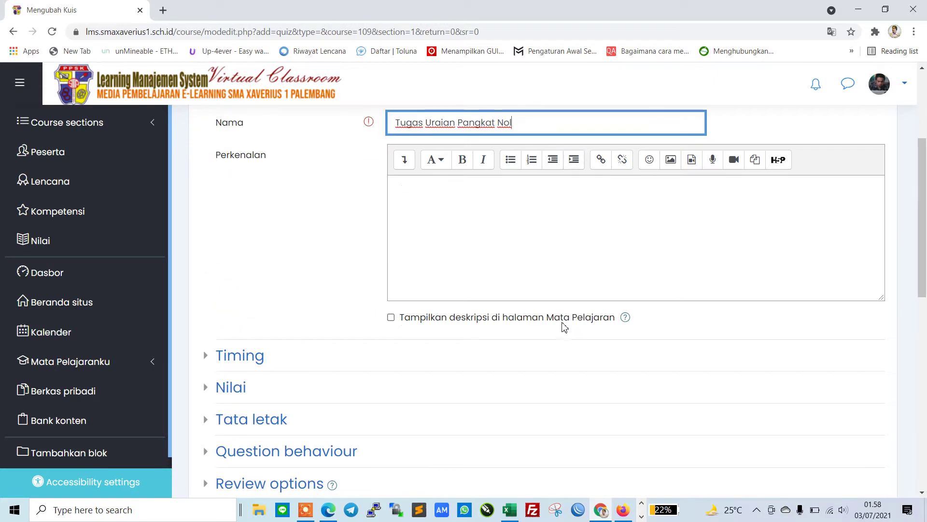
left_click(439, 198)
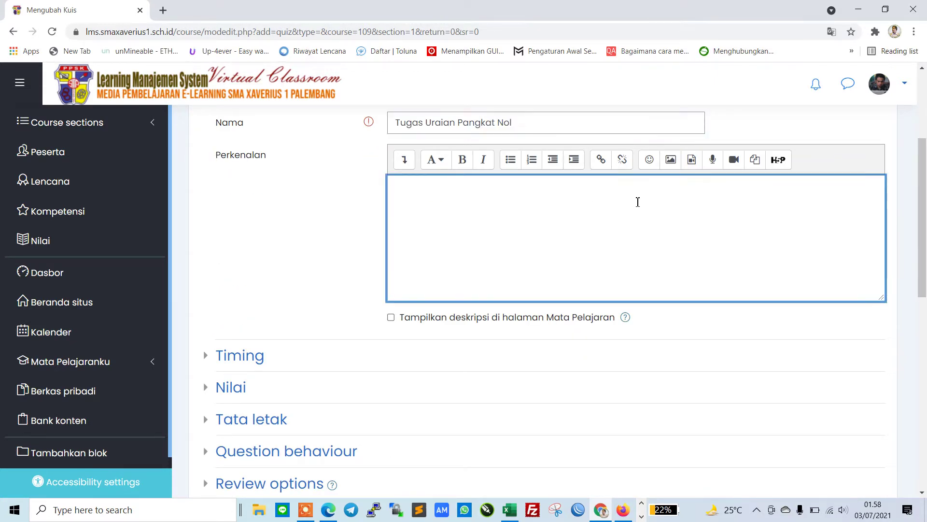
scroll(478, 228, "up", 1)
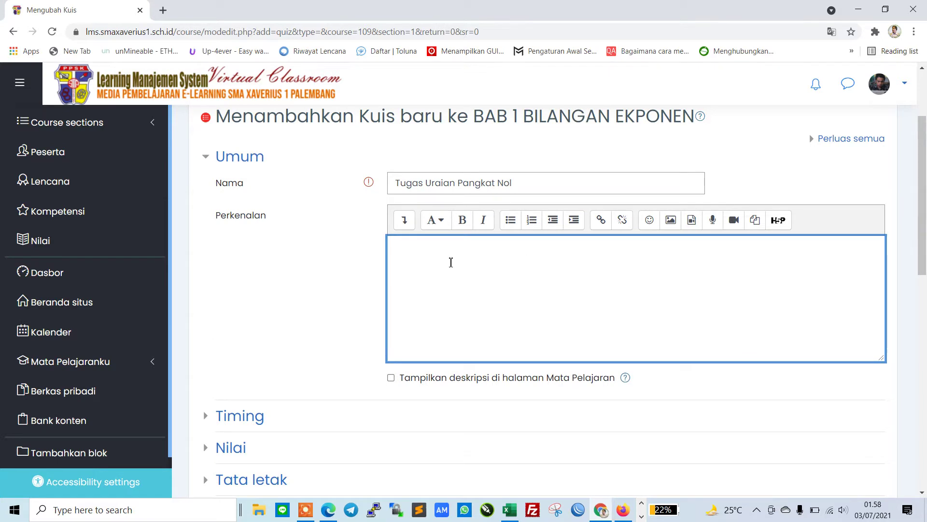
scroll(550, 273, "down", 1)
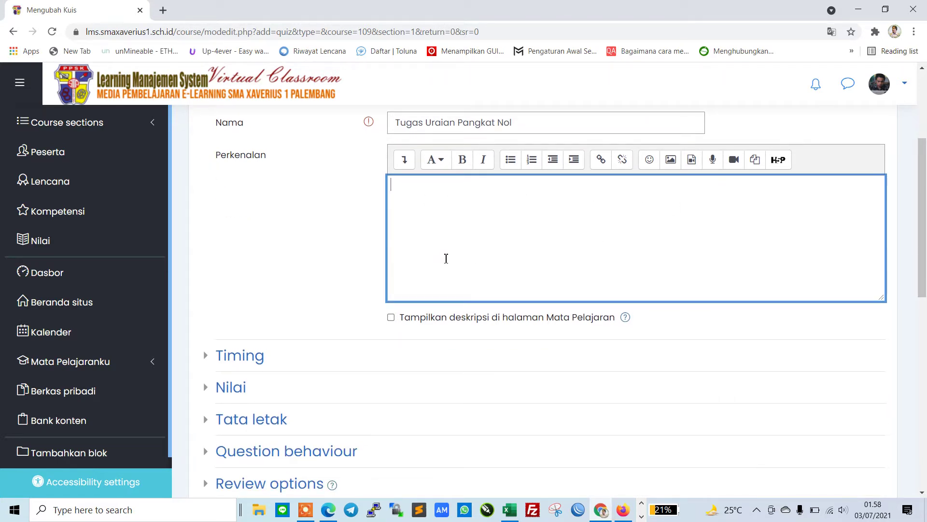
Step: Enable both the opening date (Kuis dimulai) and the closing date (Kuis diakhiri) in the quiz's Timing settings
left_click(230, 356)
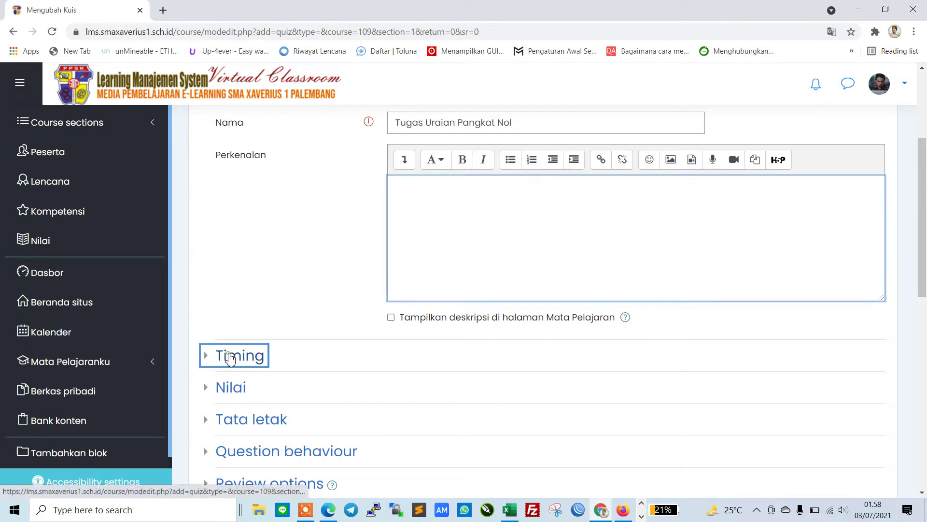
scroll(232, 356, "down", 1)
scroll(232, 356, "down", 3)
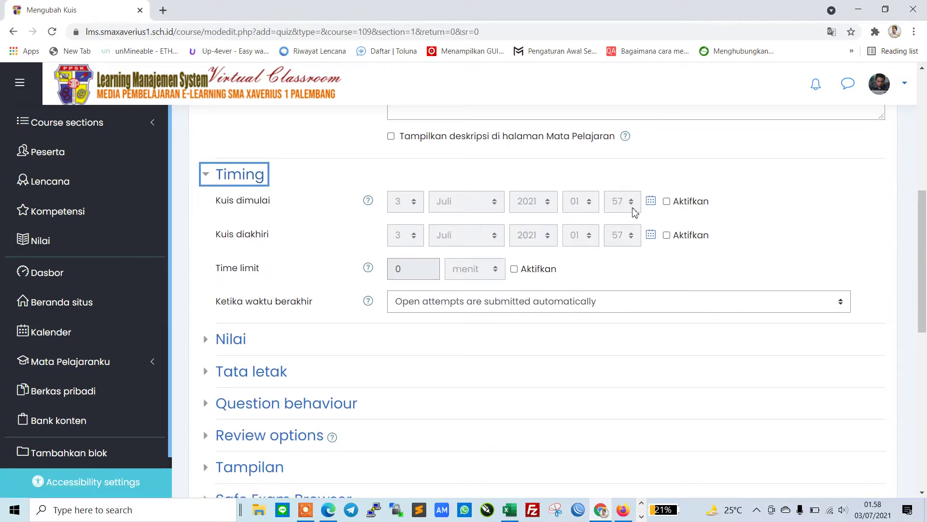
left_click(667, 201)
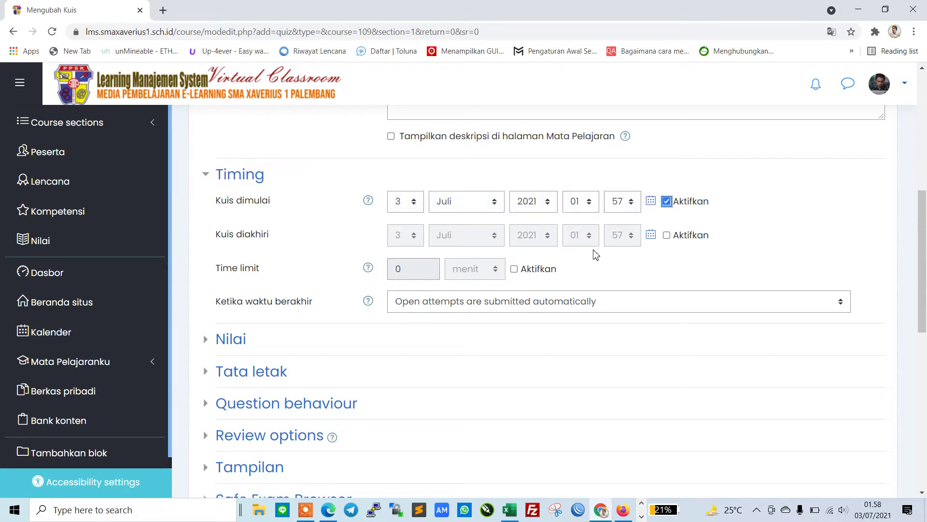
left_click(667, 236)
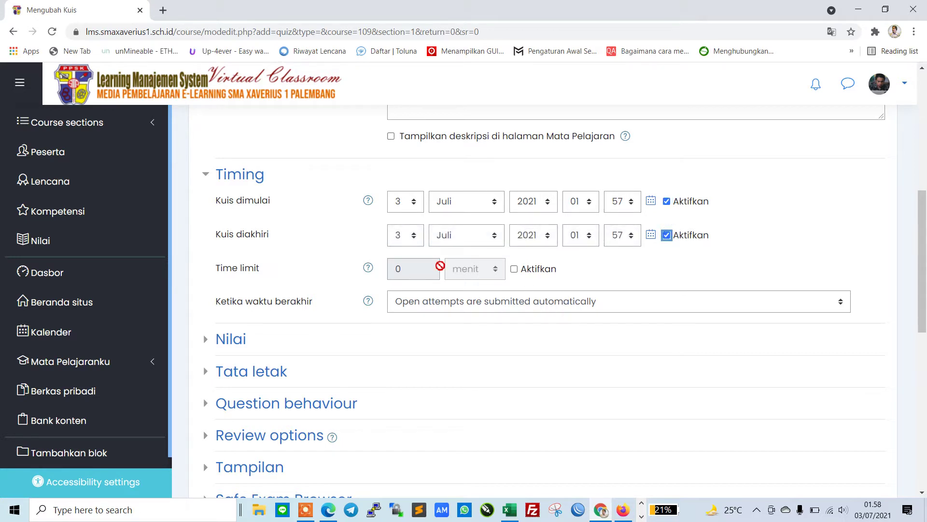
Step: Set the quiz's closing time to 02:15, keeping the date at 3 Juli 2021
left_click(414, 239)
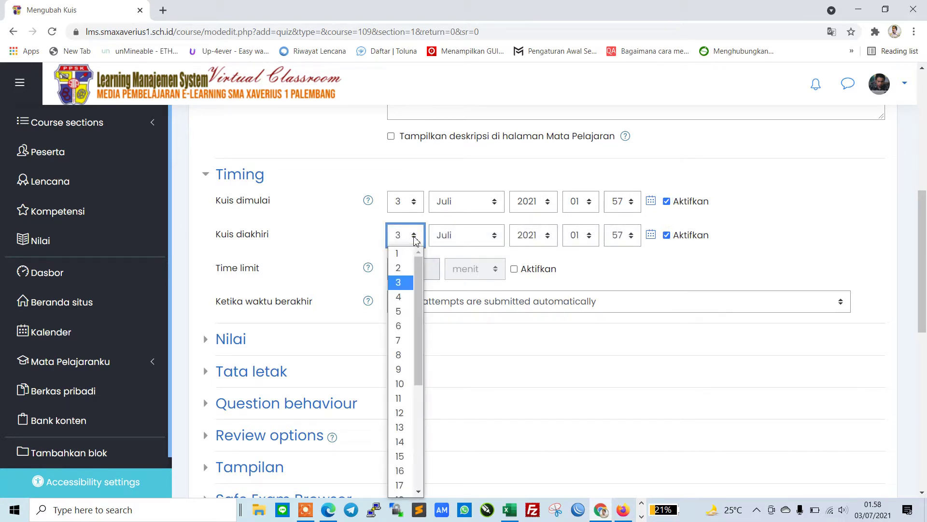
left_click(414, 239)
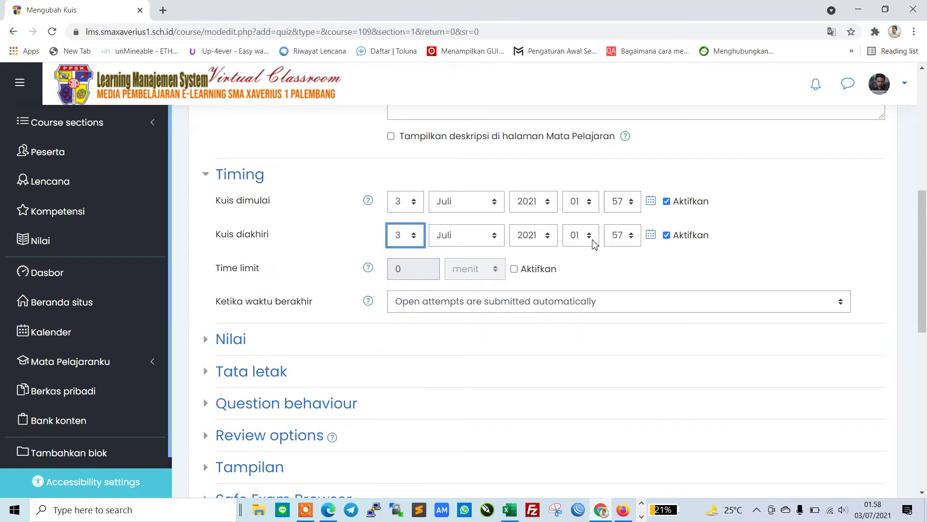
left_click(591, 239)
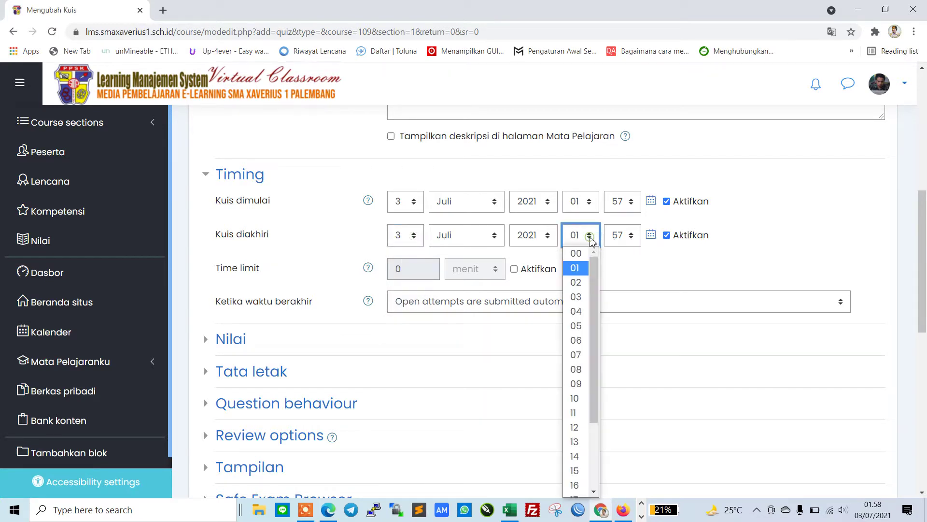
left_click(579, 282)
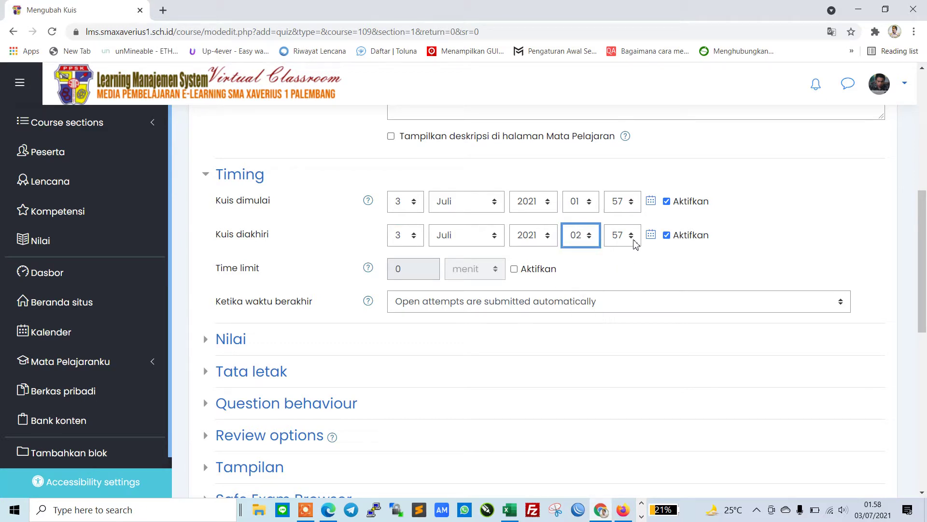
left_click(636, 245)
left_click(636, 309)
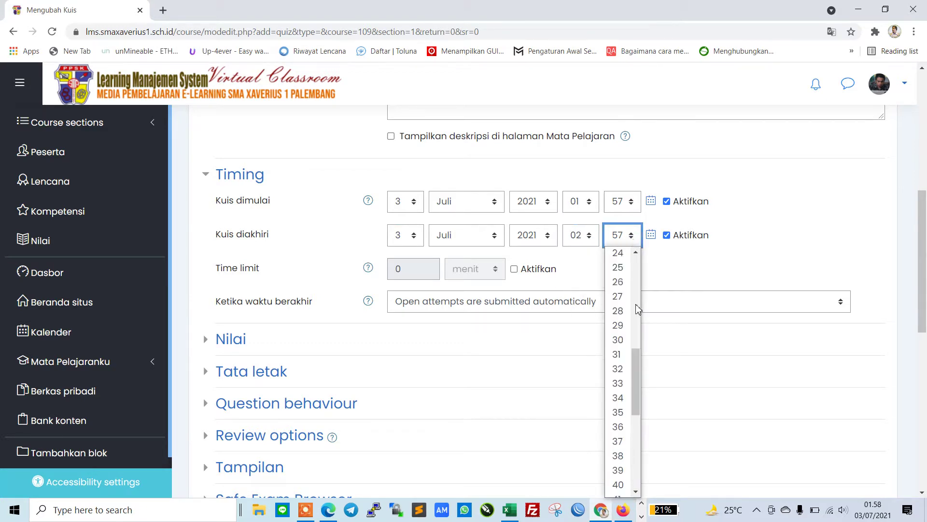
left_click(637, 309)
left_click(636, 299)
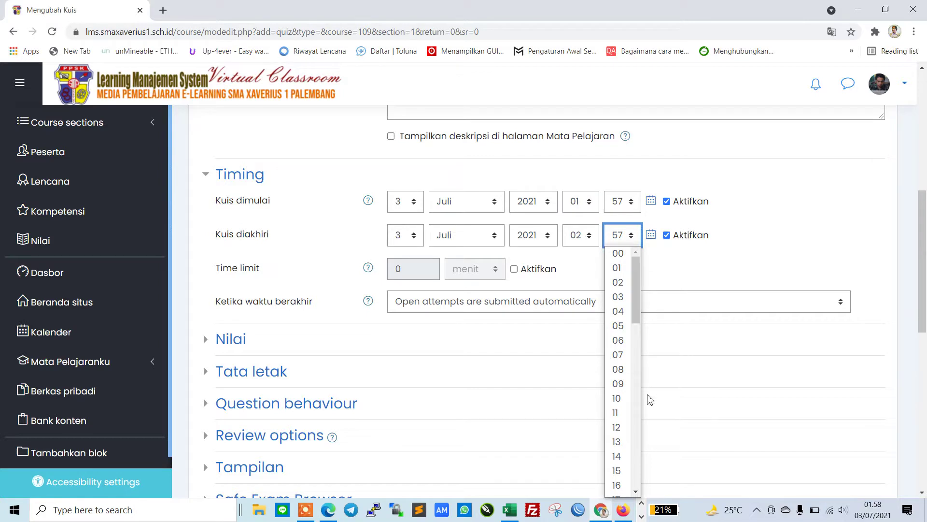
left_click(624, 471)
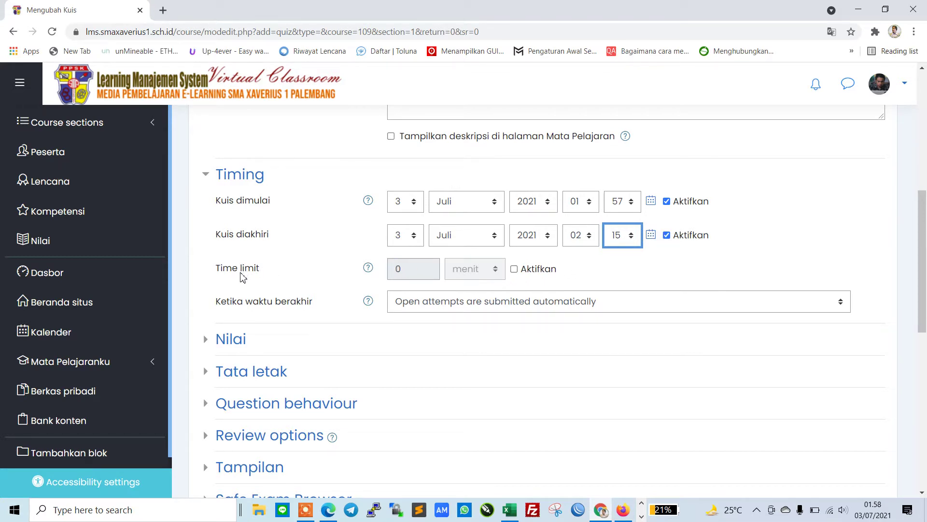
Step: Enable the quiz's time limit and set it to 150 menit
left_click(514, 269)
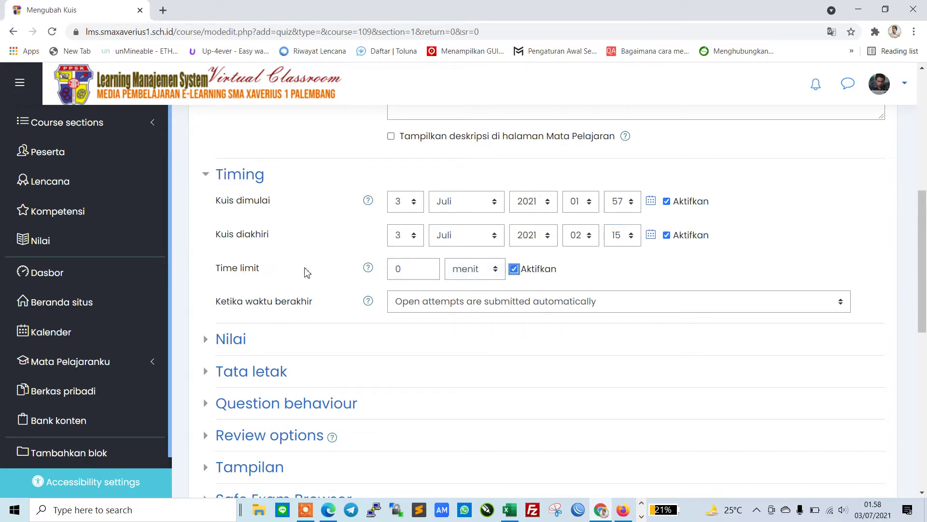
left_click(399, 270)
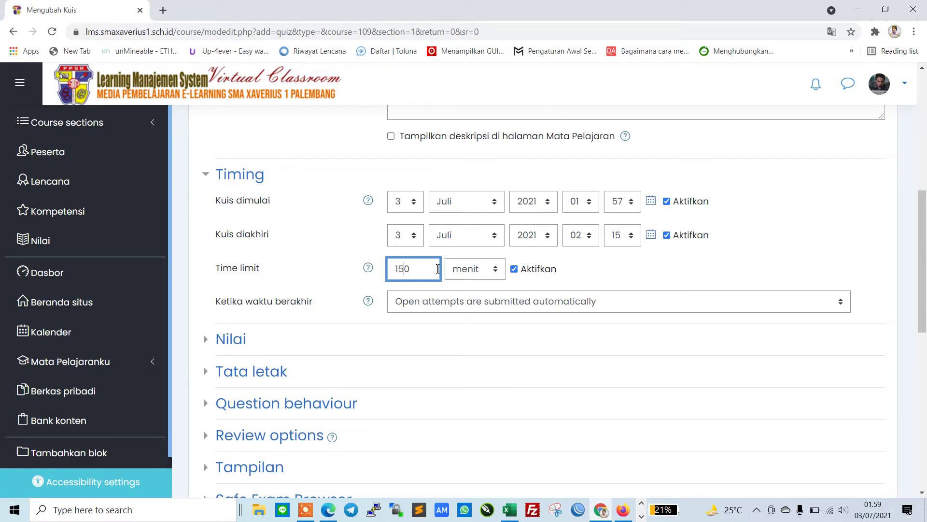
scroll(443, 296, "down", 2)
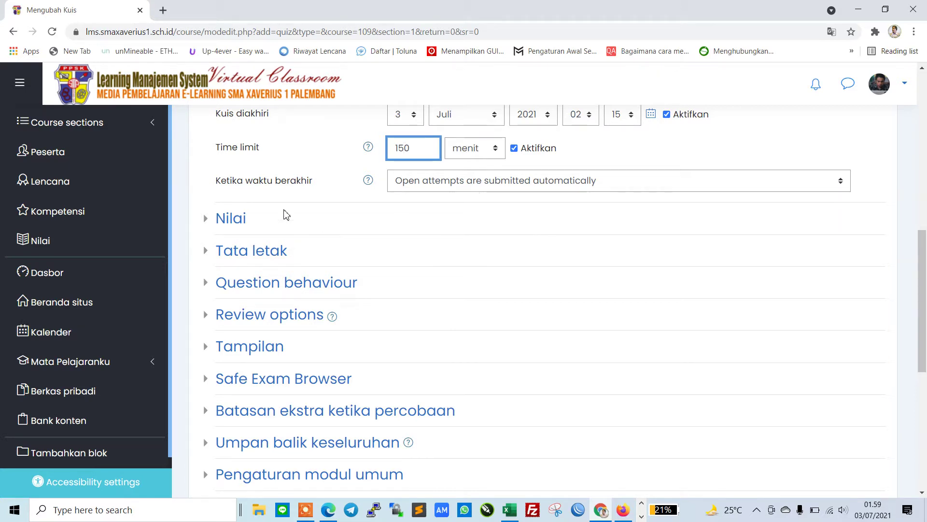
scroll(207, 220, "up", 3)
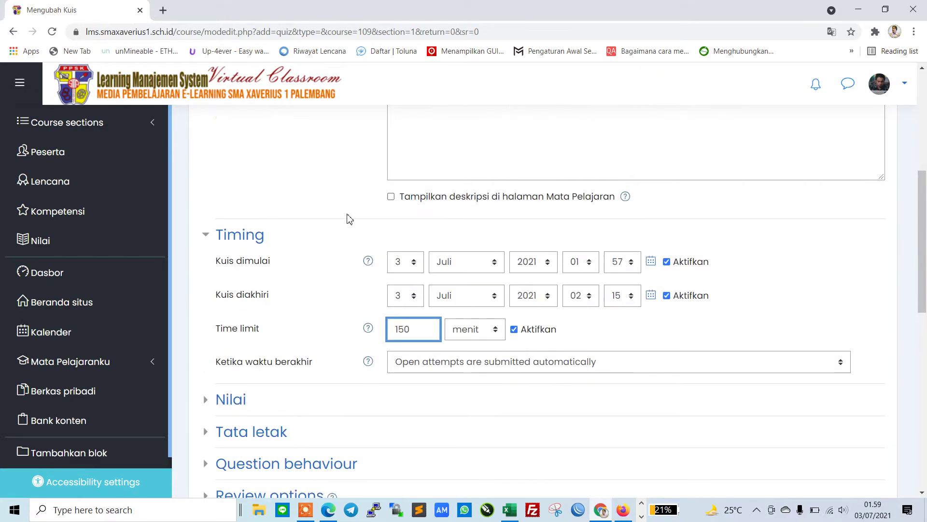
Step: Collapse the Timing settings and review the grading options in the quiz's Nilai section
left_click(240, 235)
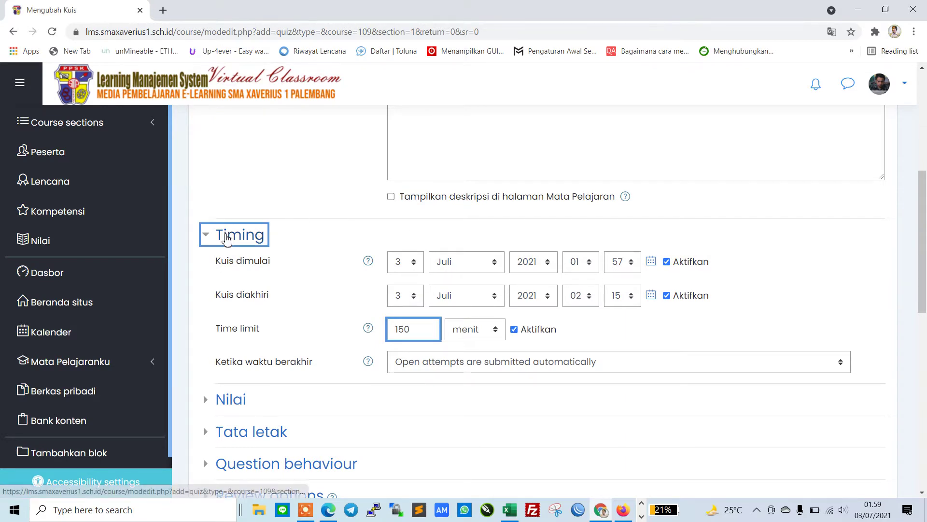
scroll(362, 259, "down", 2)
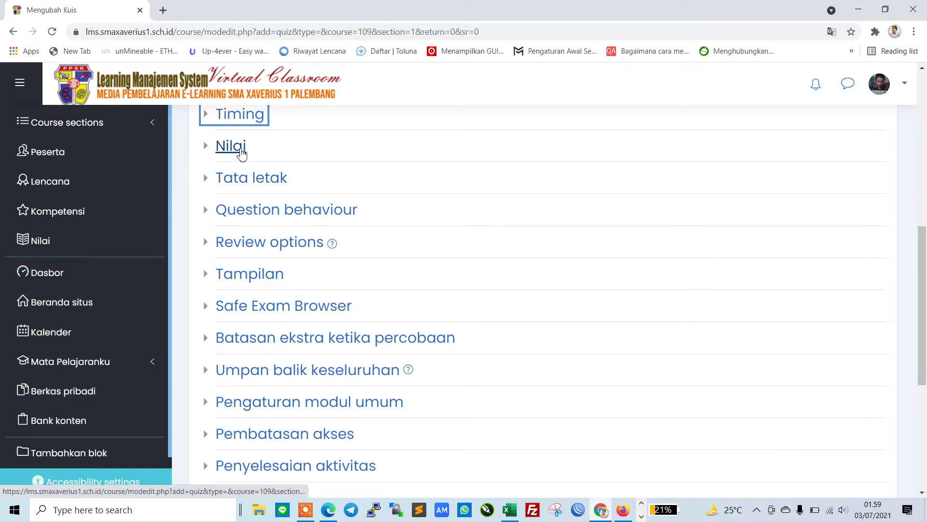
left_click(241, 154)
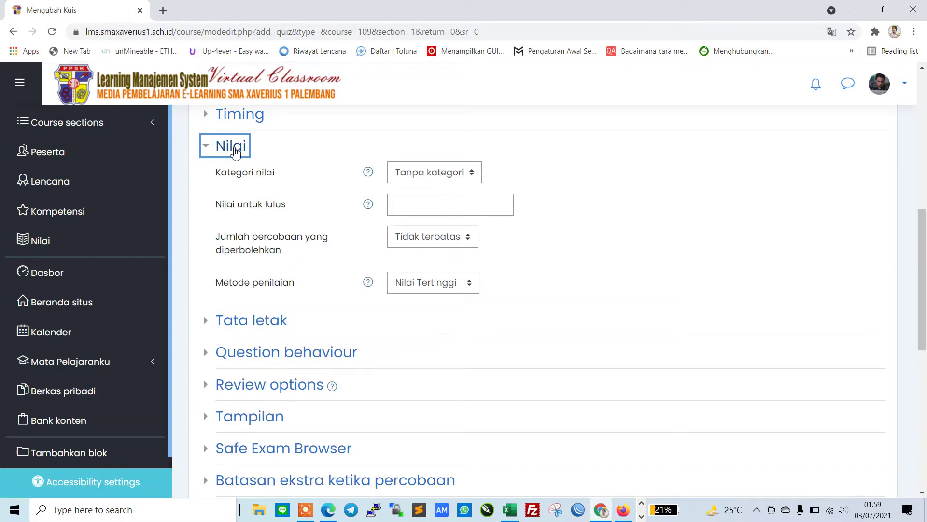
left_click(236, 150)
Step: Keep Halaman baru set to Tiap pertanyaan in the Tata letak section, and review the Question behaviour settings
left_click(243, 182)
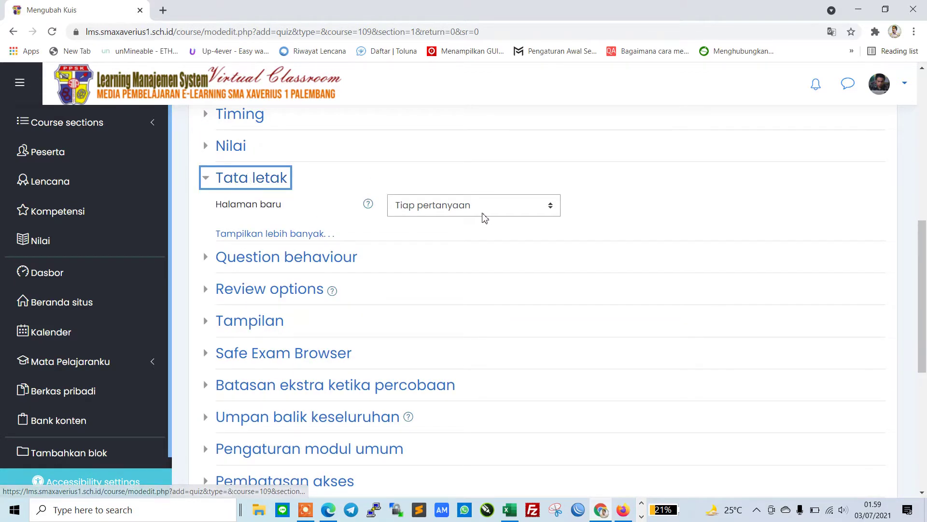
left_click(496, 209)
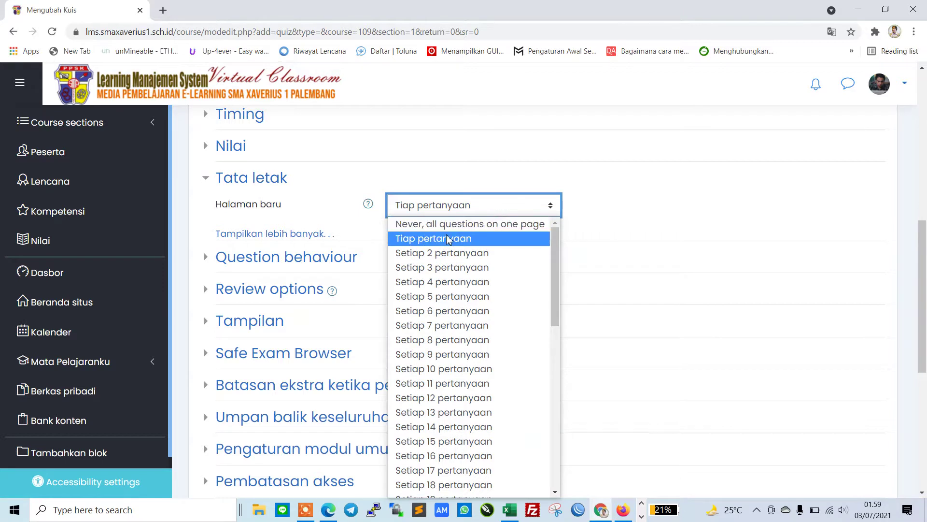
left_click(422, 239)
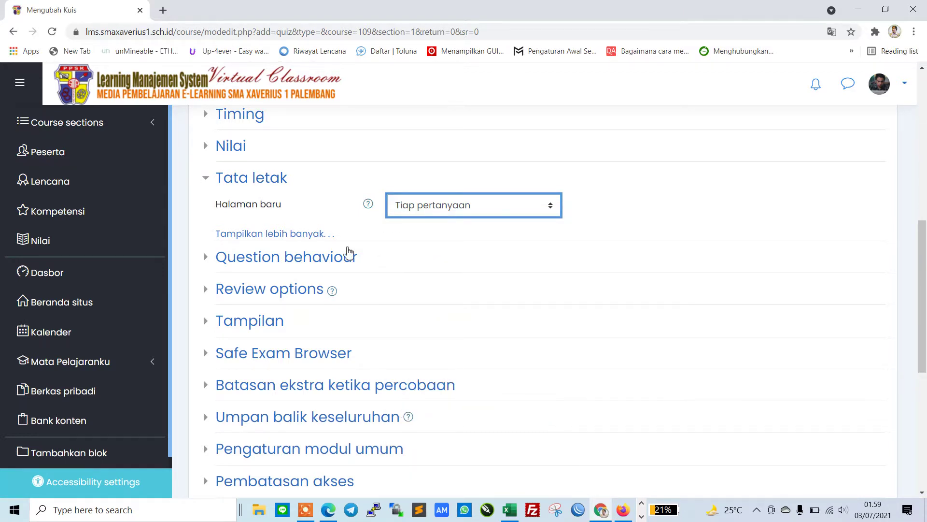
left_click(268, 184)
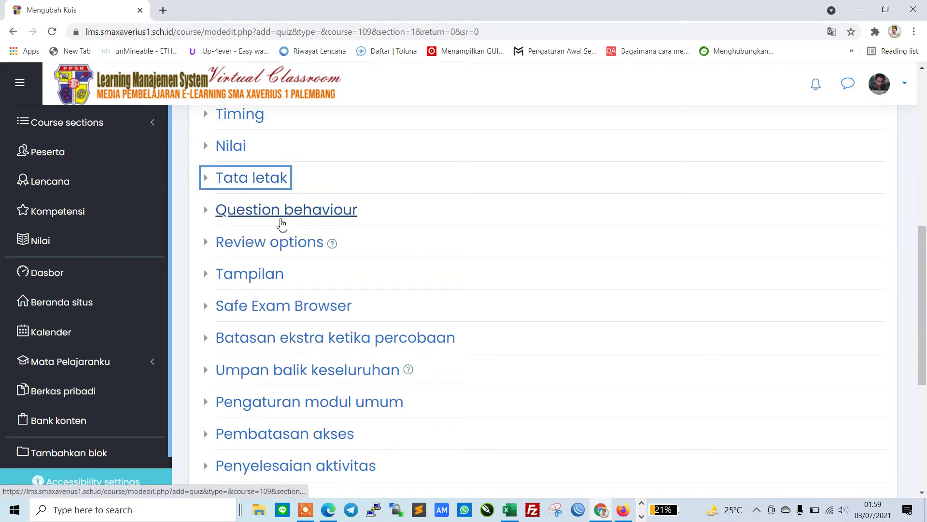
left_click(283, 222)
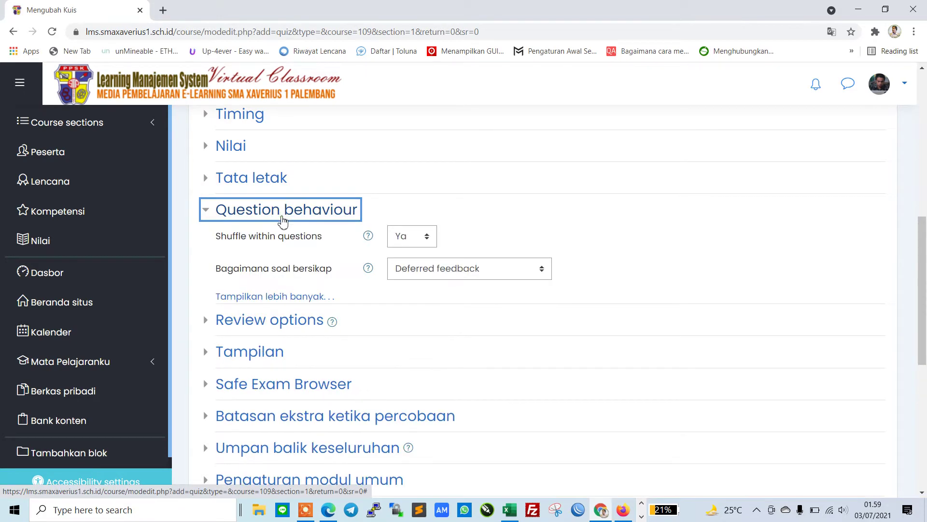
left_click(283, 220)
Step: Set Show the user's picture to Small image in the quiz's Tampilan section
scroll(277, 215, "down", 1)
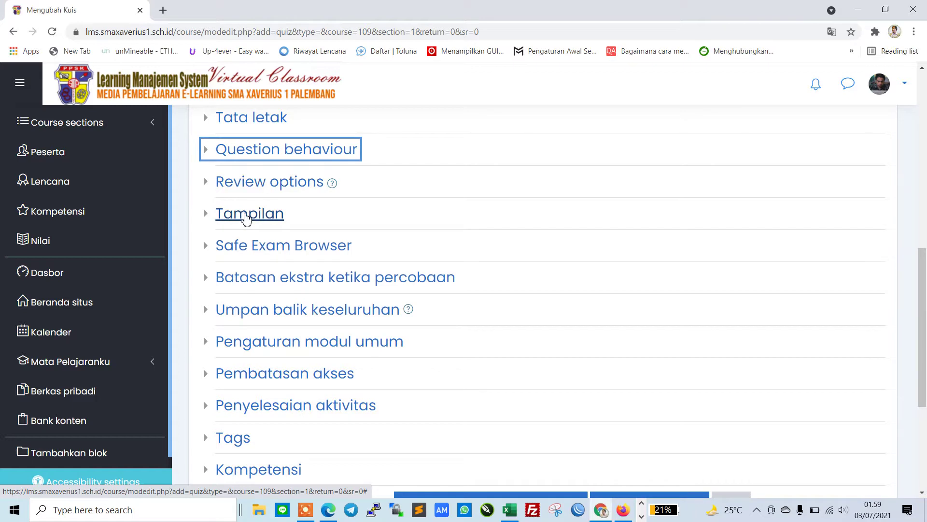
left_click(247, 218)
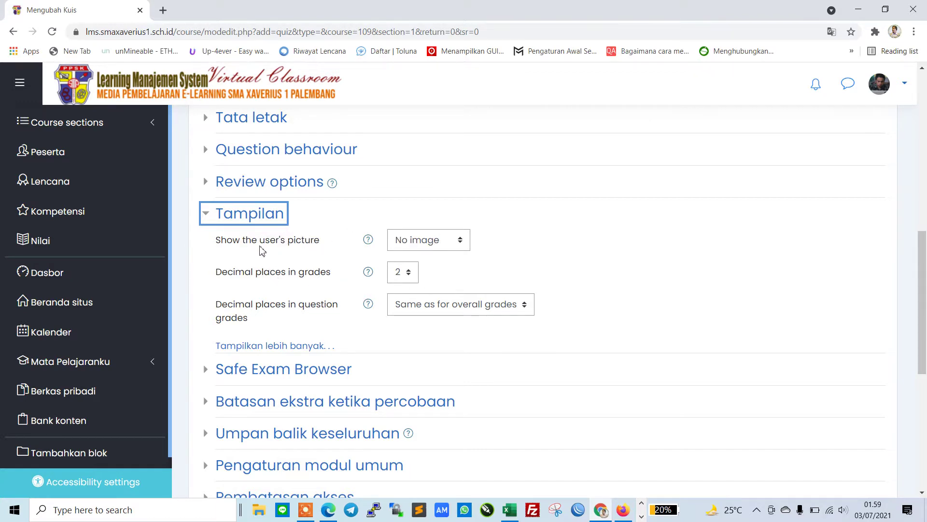
left_click(456, 244)
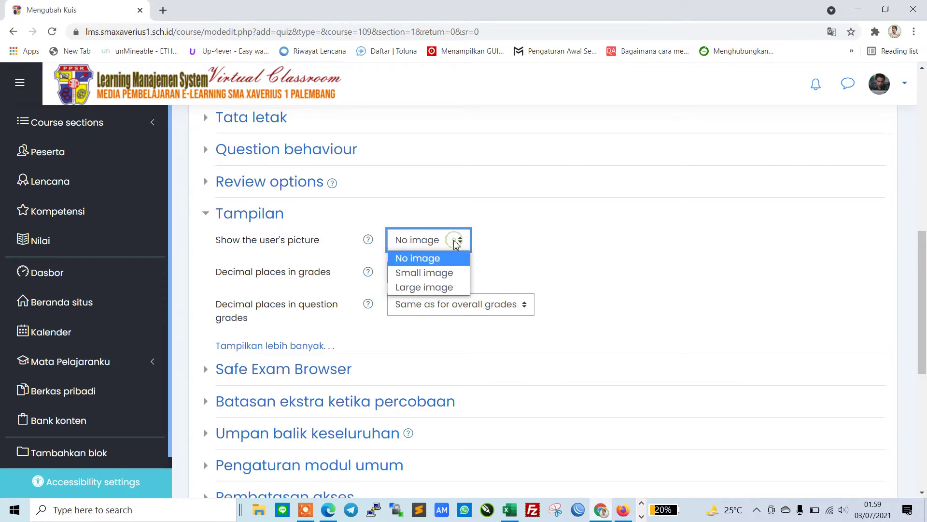
left_click(454, 274)
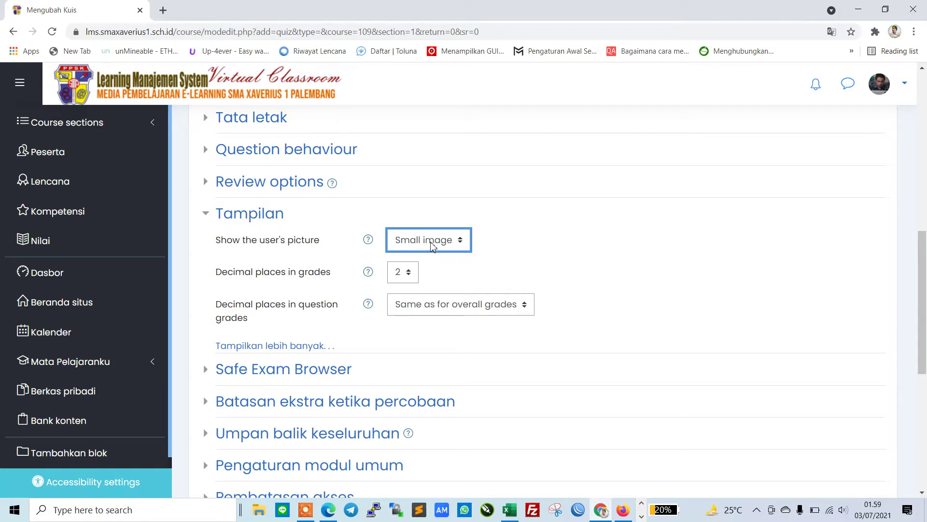
scroll(431, 246, "down", 2)
scroll(265, 165, "up", 1)
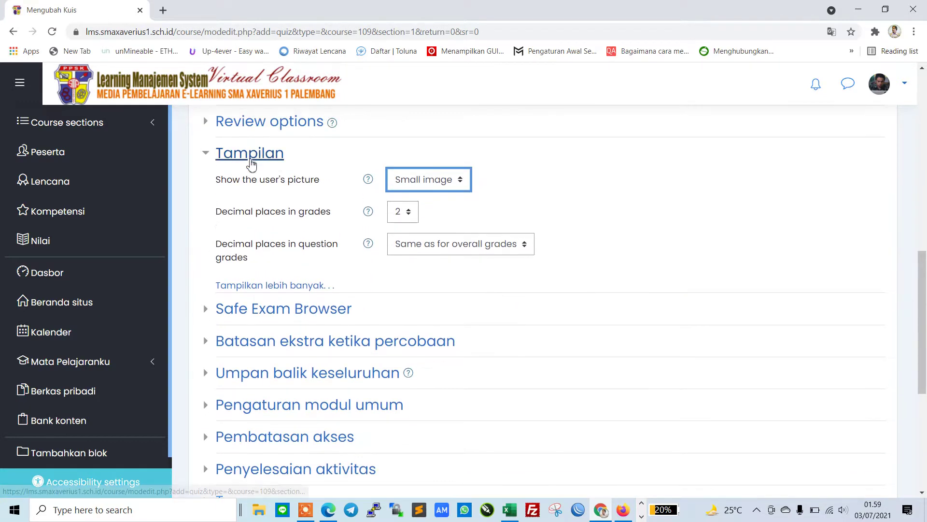
left_click(251, 163)
Step: Review the Safe Exam Browser requirement and the quiz password option under Batasan ekstra ketika percobaan
left_click(292, 193)
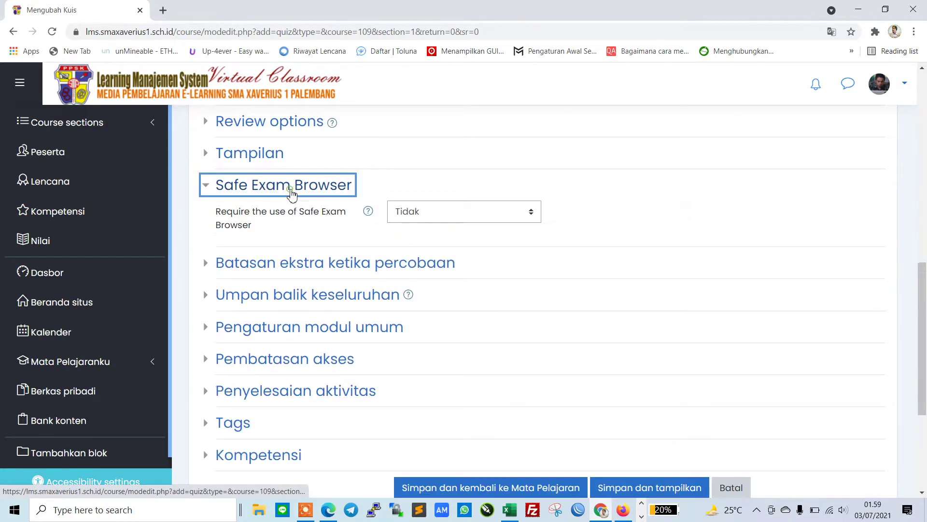
left_click(291, 193)
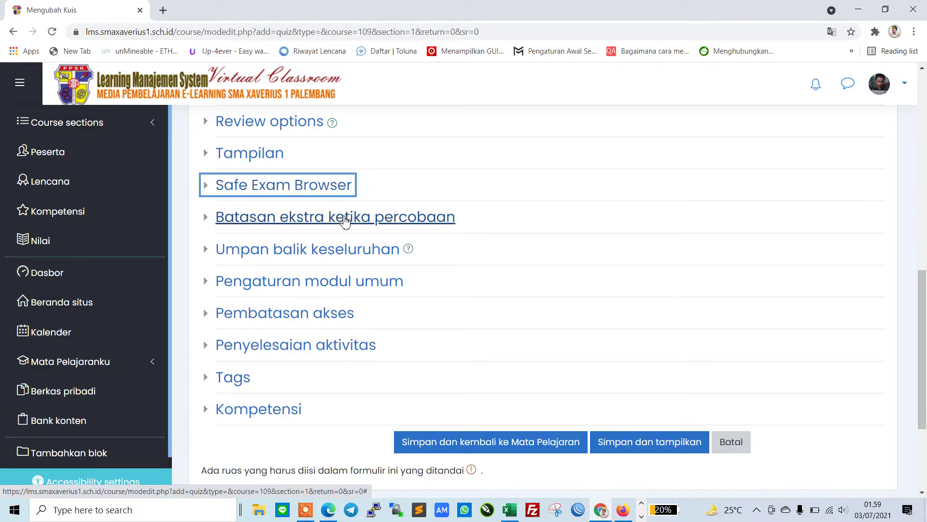
left_click(344, 218)
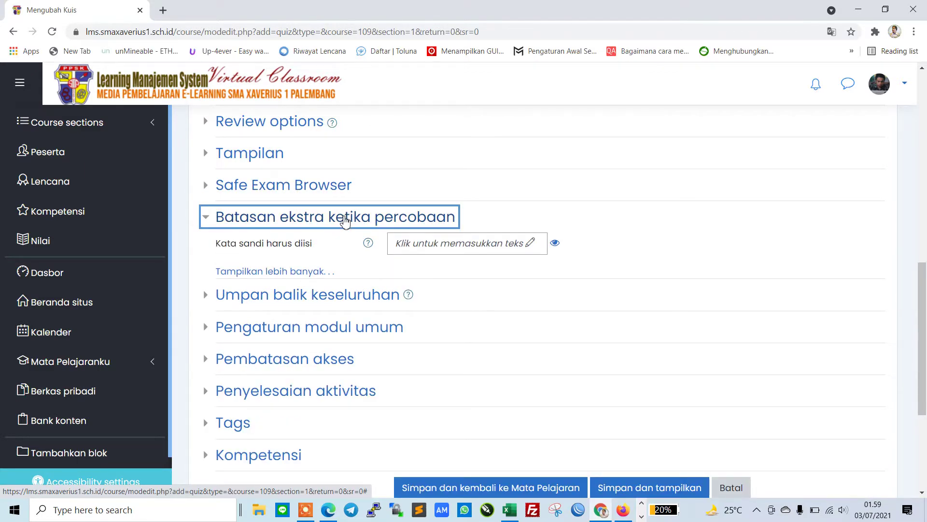
left_click(344, 220)
Step: Examine the feedback and grade boundary fields under Umpan balik keseluruhan, and the Pengaturan modul umum options, leaving them empty
left_click(318, 255)
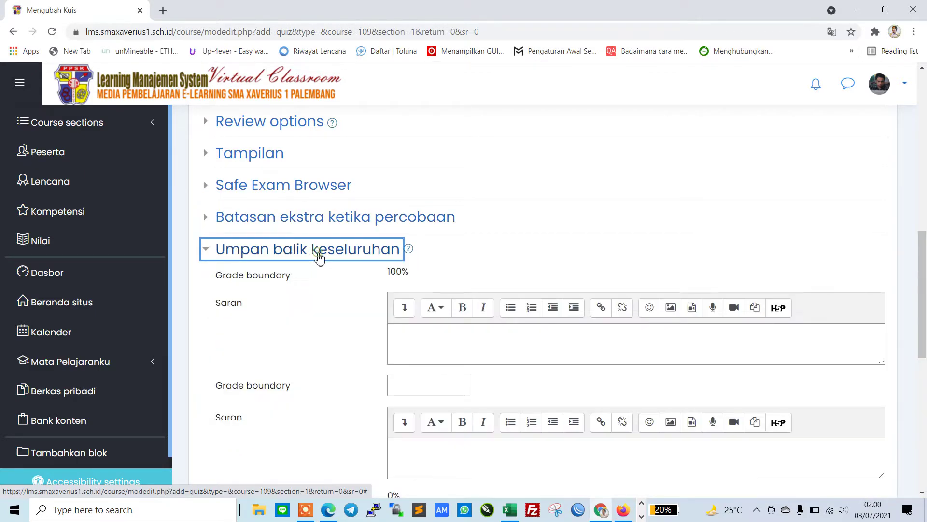
scroll(497, 311, "down", 2)
left_click(443, 226)
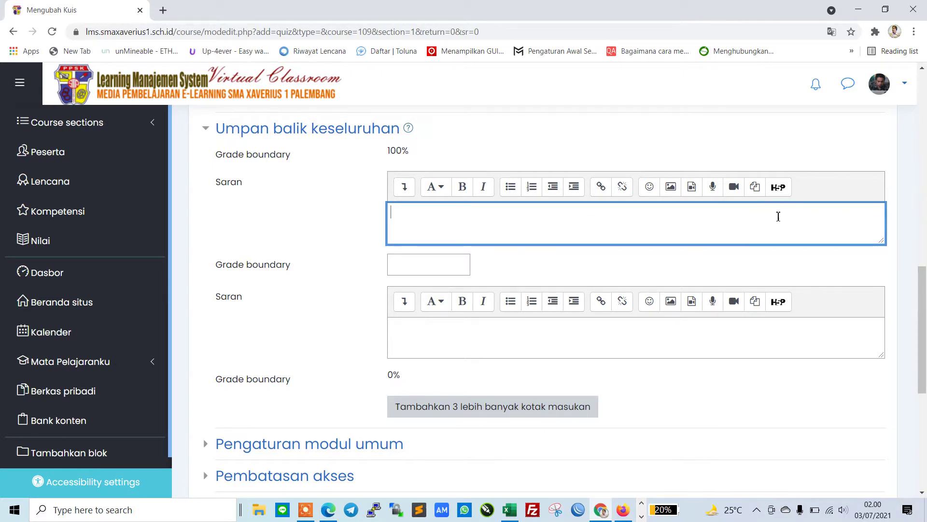
scroll(659, 239, "down", 1)
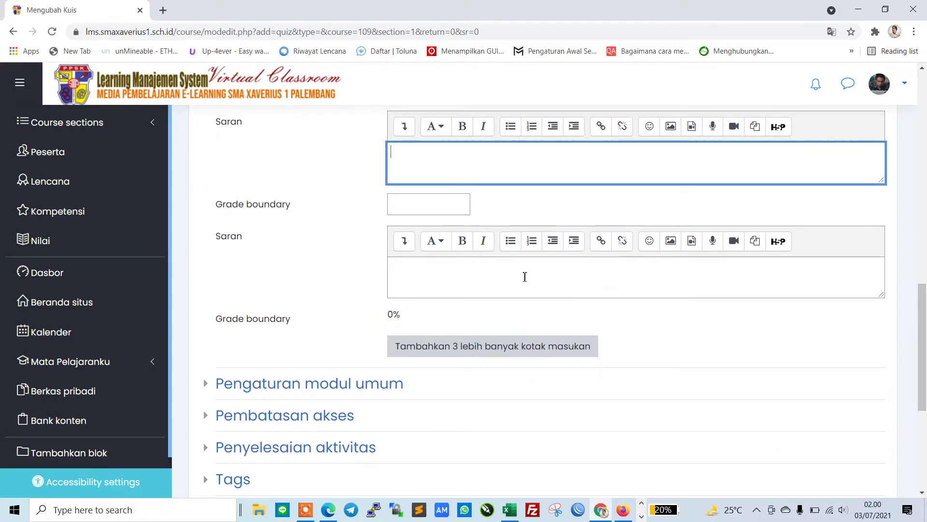
left_click(420, 204)
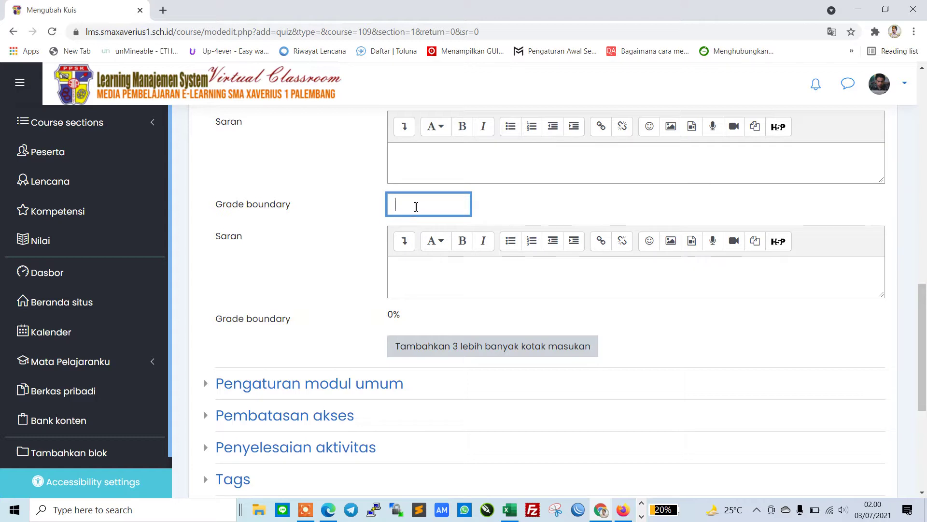
scroll(425, 206, "up", 1)
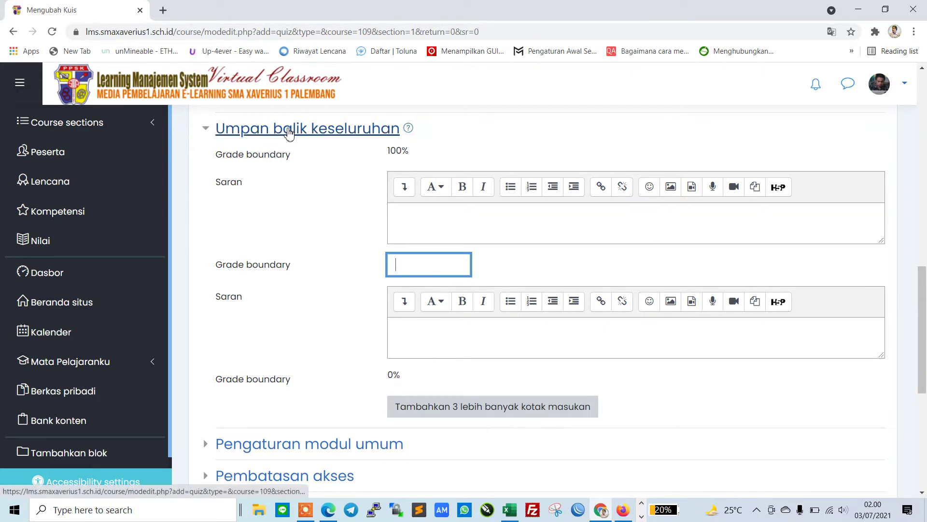
left_click(289, 132)
left_click(289, 133)
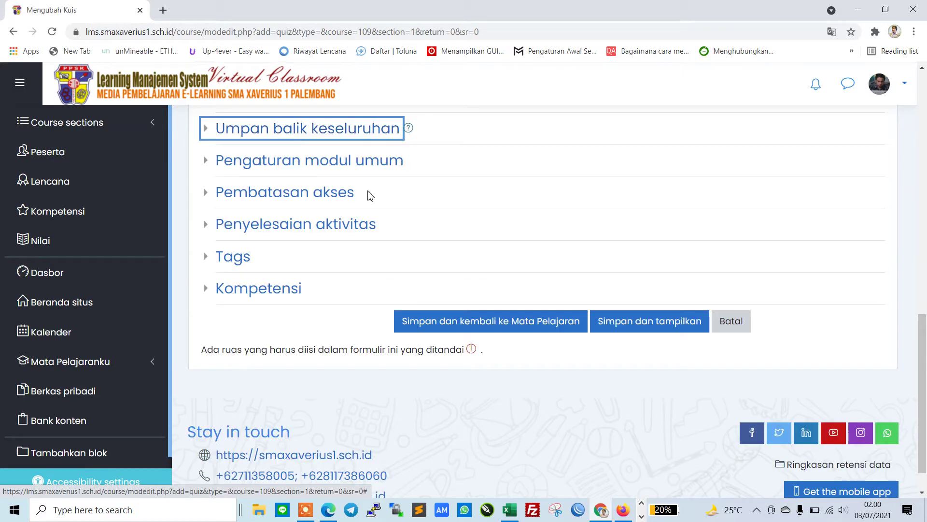
left_click(283, 165)
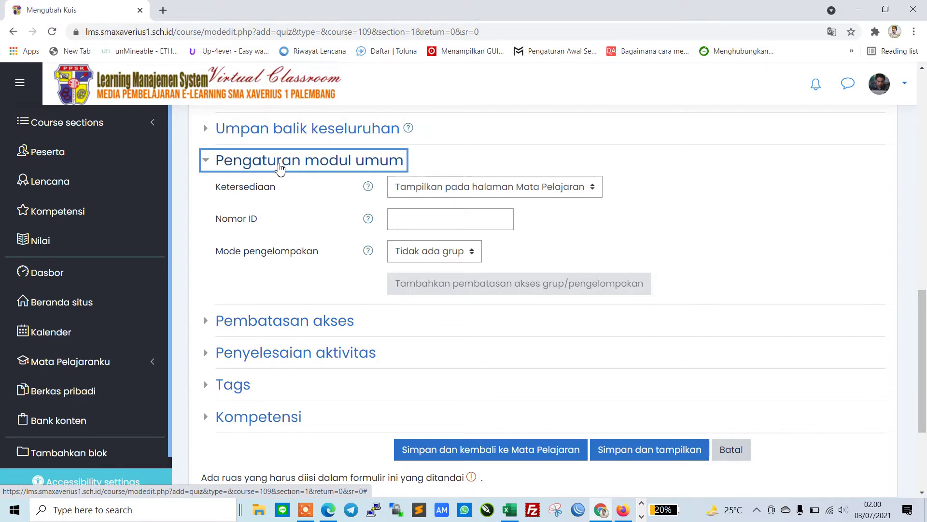
left_click(280, 168)
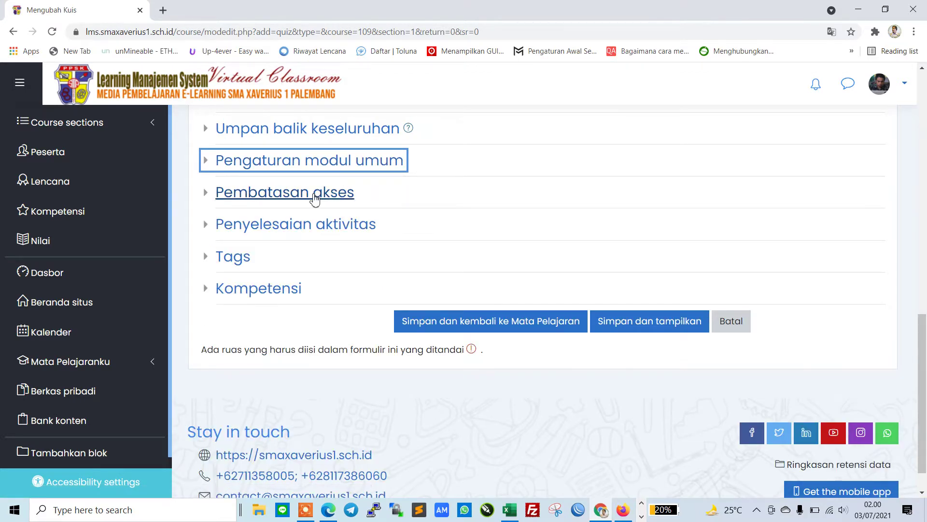
Step: Add a Grup access restriction to the quiz under Pembatasan akses for the group XI MIPA 2
left_click(317, 195)
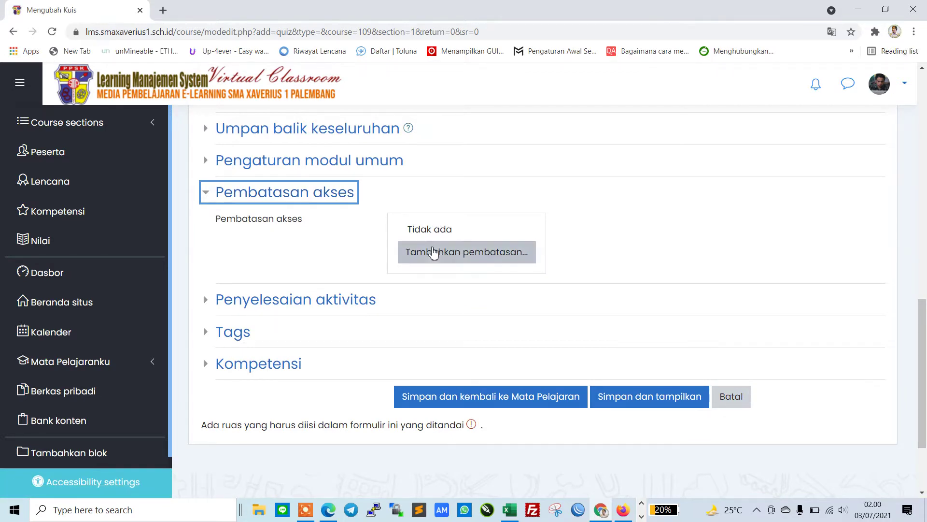
left_click(440, 253)
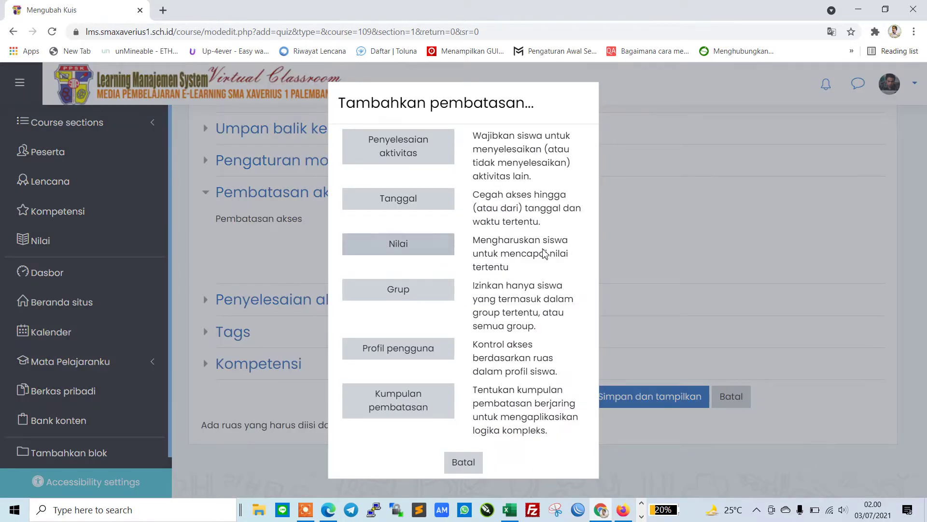
left_click(403, 289)
left_click(523, 274)
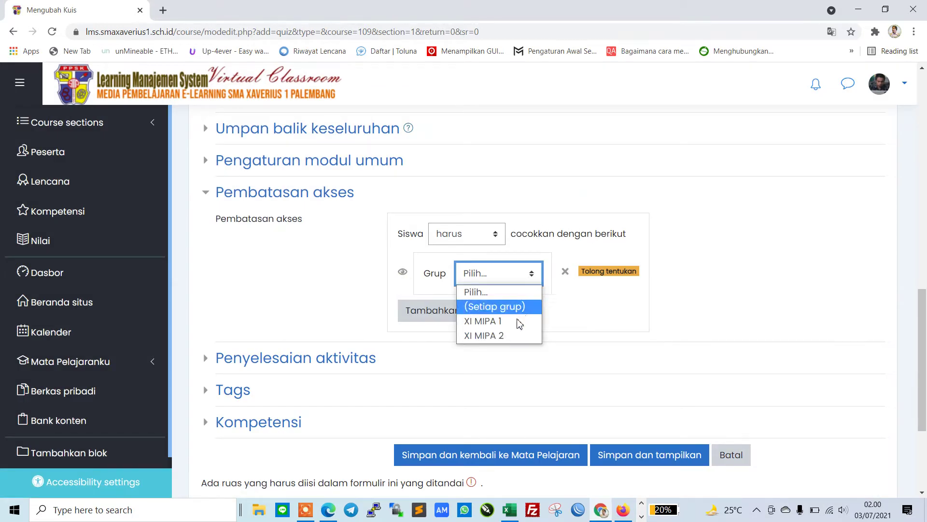
left_click(517, 334)
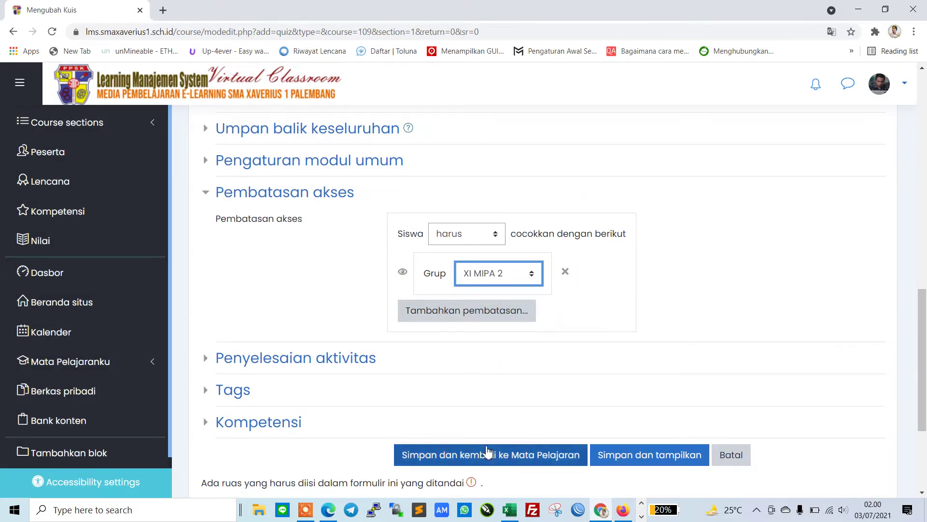
Step: Add a second Grup restriction for XI MIPA 1 and set the matching condition to apapun
scroll(359, 279, "down", 1)
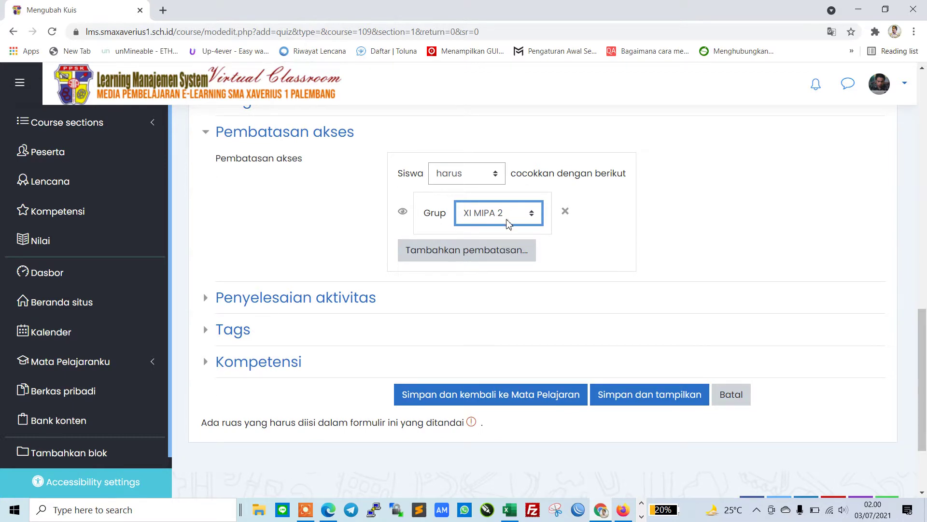
left_click(458, 256)
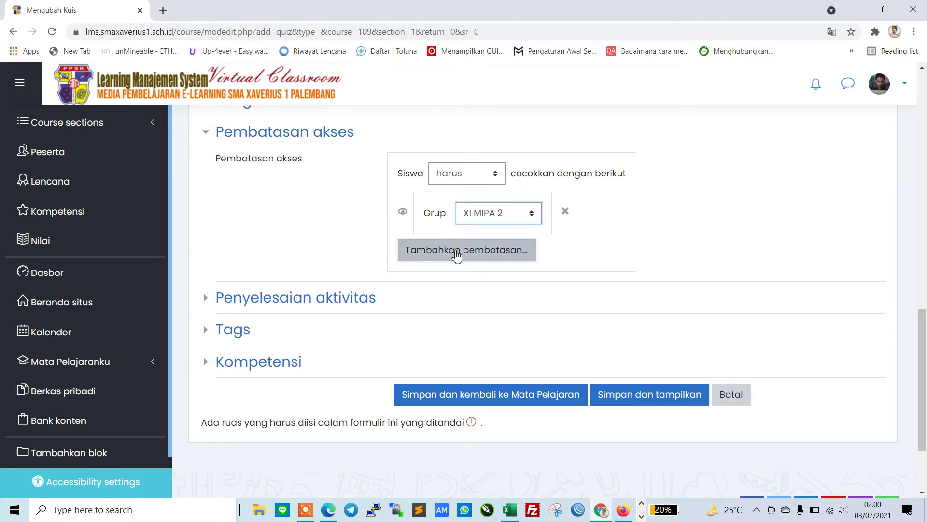
left_click(395, 290)
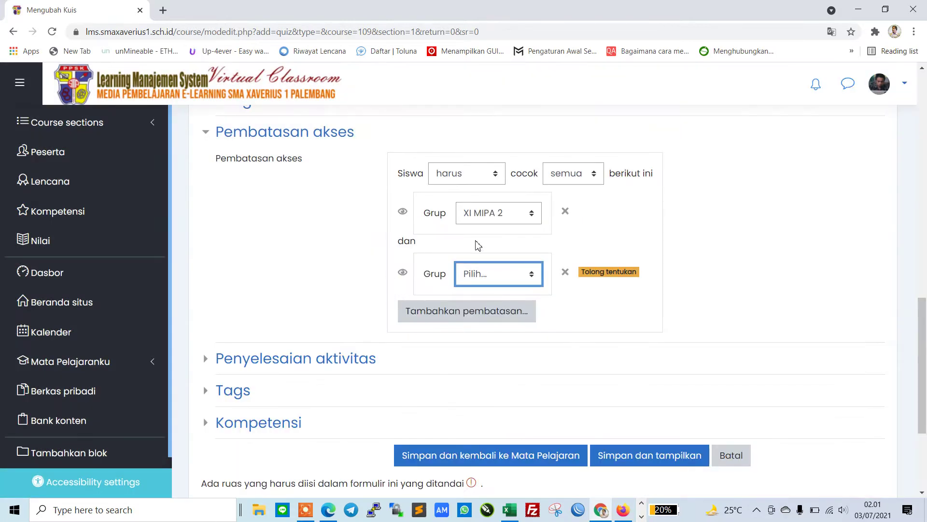
left_click(526, 274)
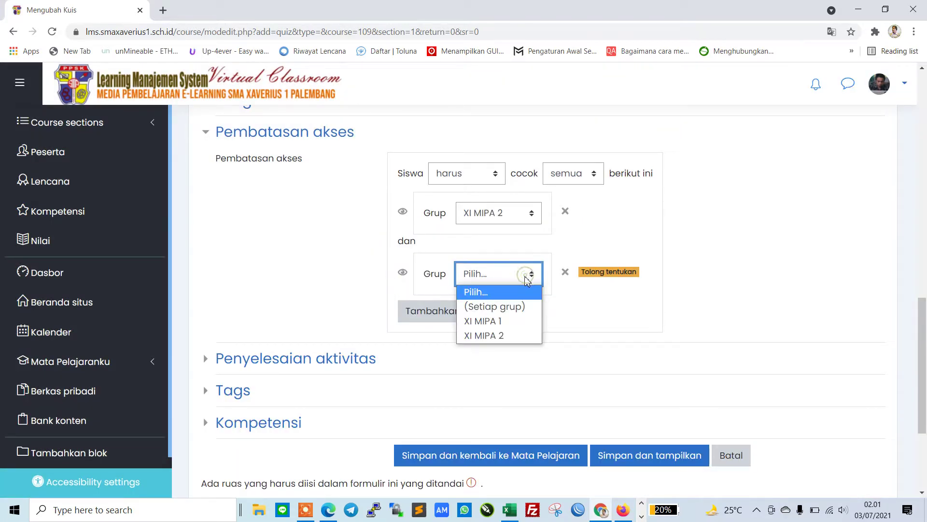
left_click(507, 321)
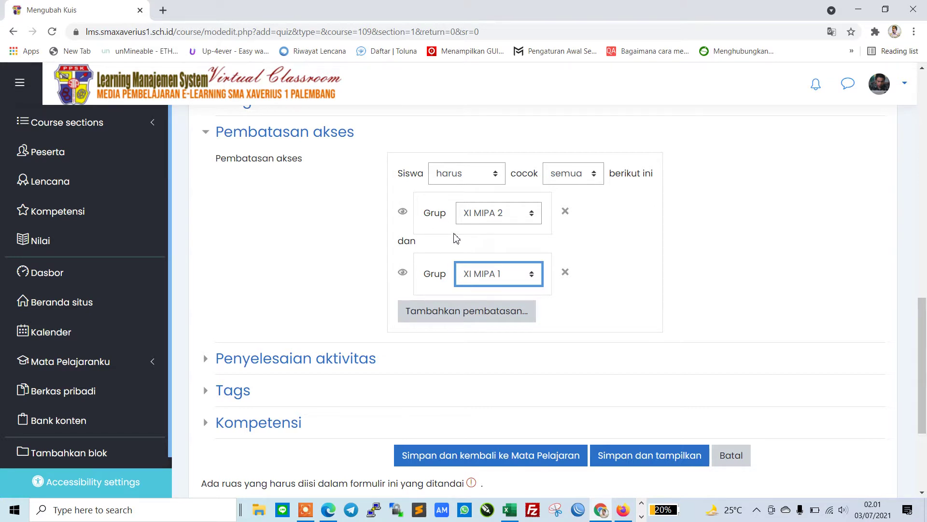
left_click(584, 182)
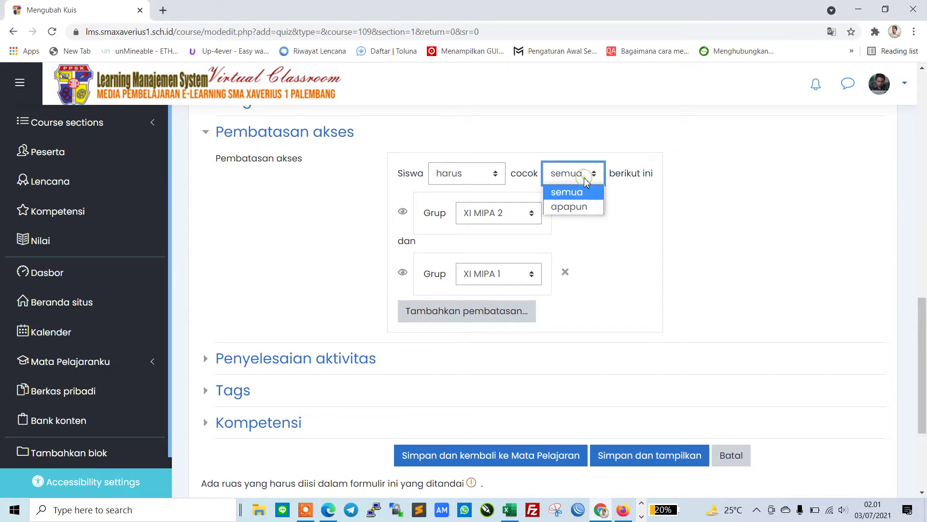
left_click(580, 206)
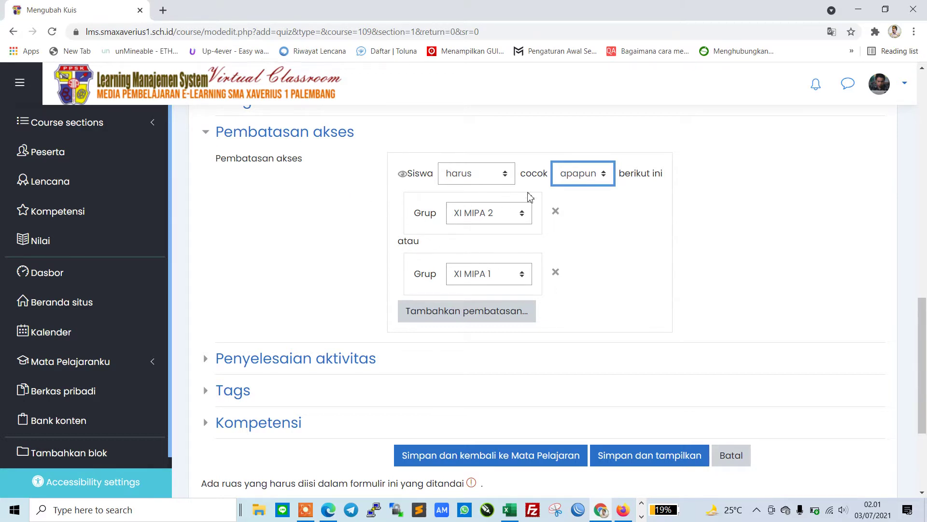
Step: Remove the XI MIPA 1 group restriction from the quiz, then save the quiz and display it
left_click(555, 272)
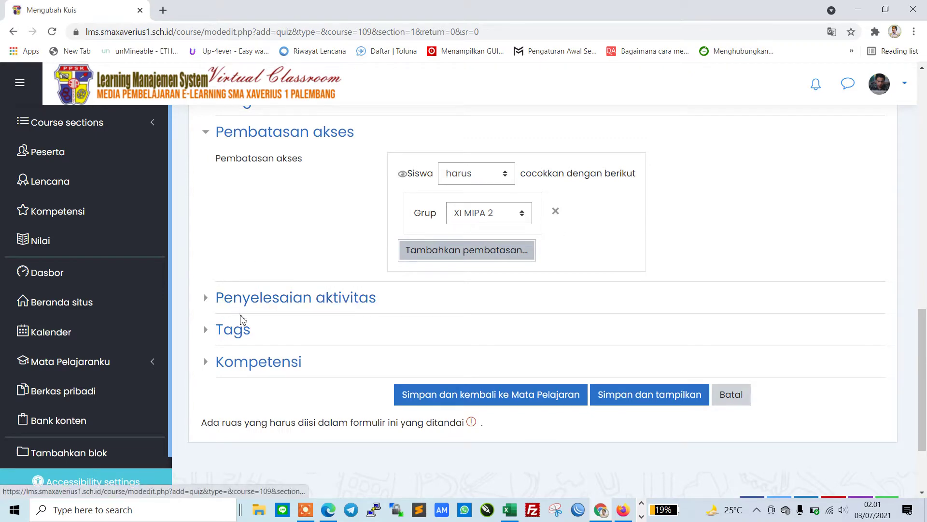
left_click(270, 132)
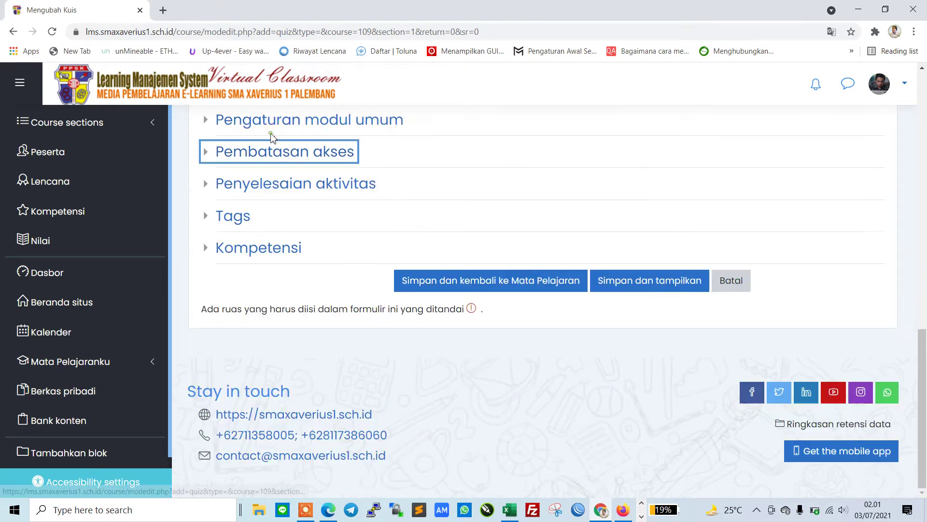
scroll(295, 261, "up", 8)
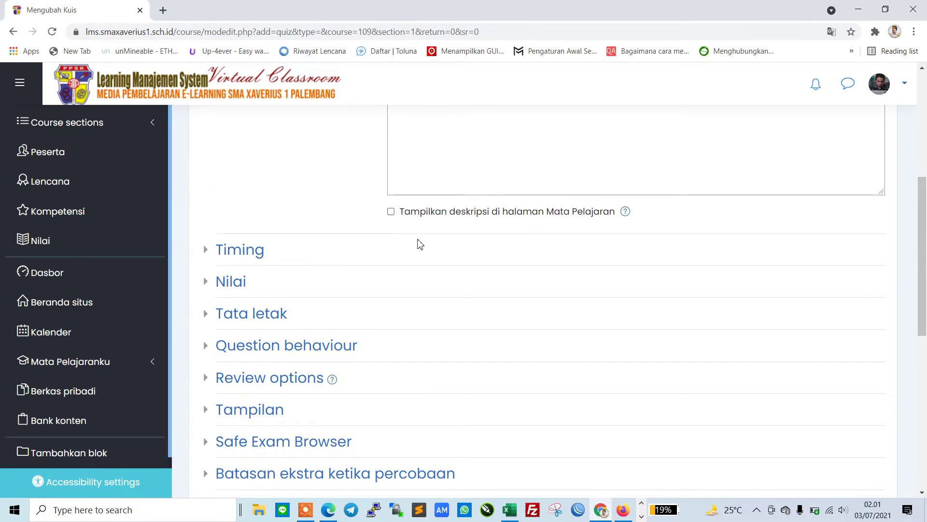
scroll(483, 249, "down", 5)
scroll(541, 256, "down", 1)
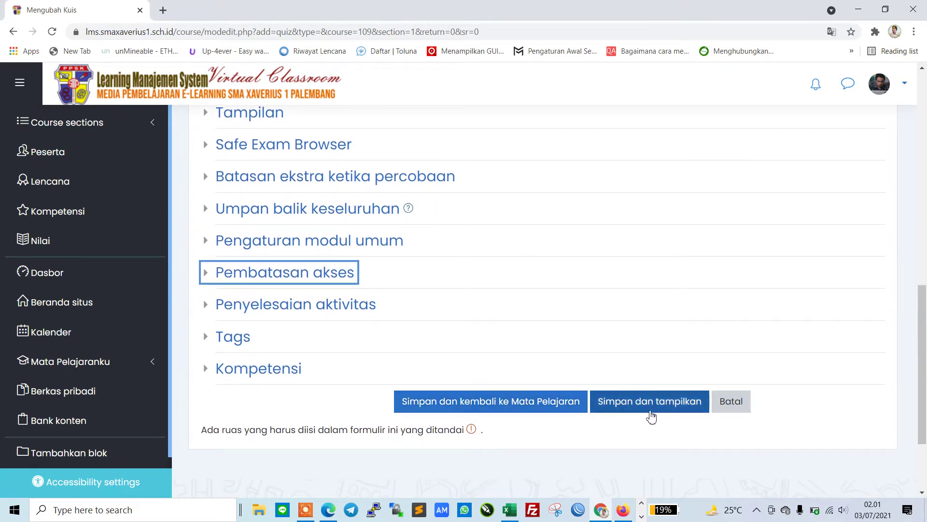
left_click(649, 410)
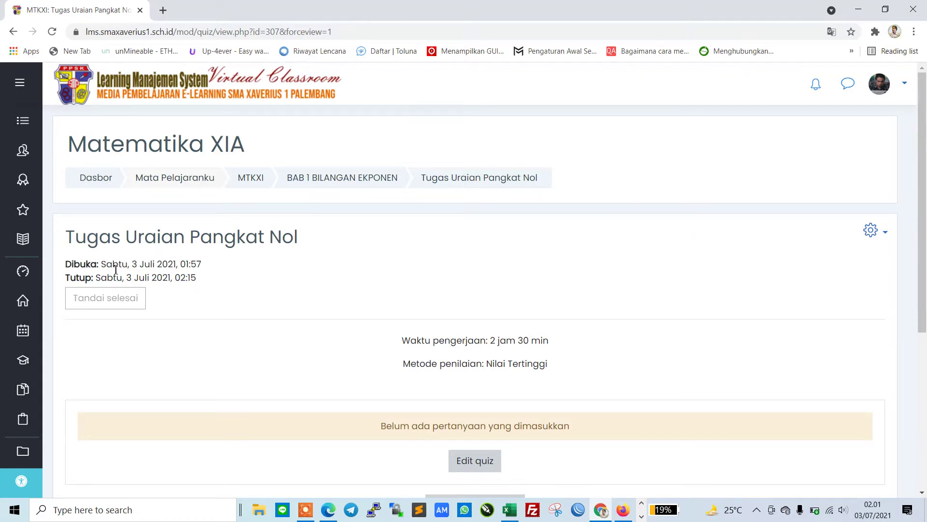
Step: Open the quiz Tugas Uraian Pangkat Nol for question editing and save its maximum grade as 100,00
scroll(578, 265, "down", 1)
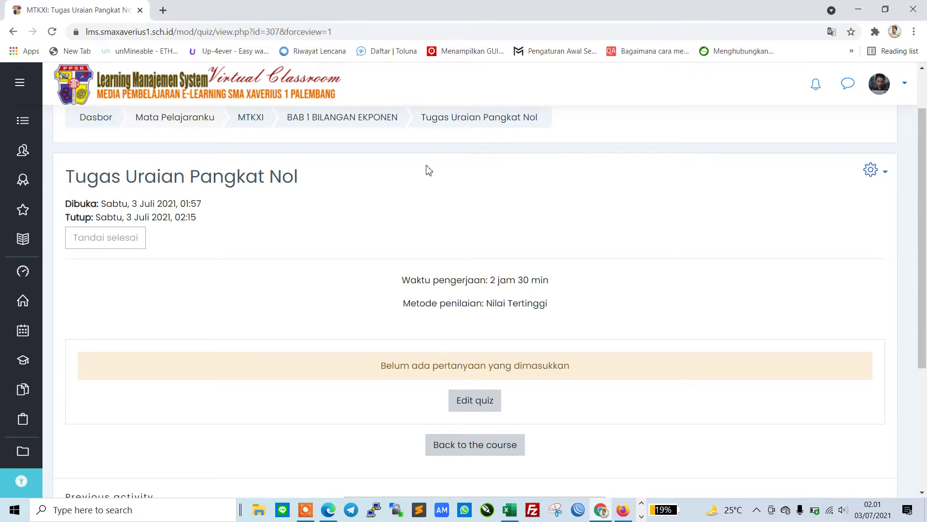
scroll(386, 173, "up", 1)
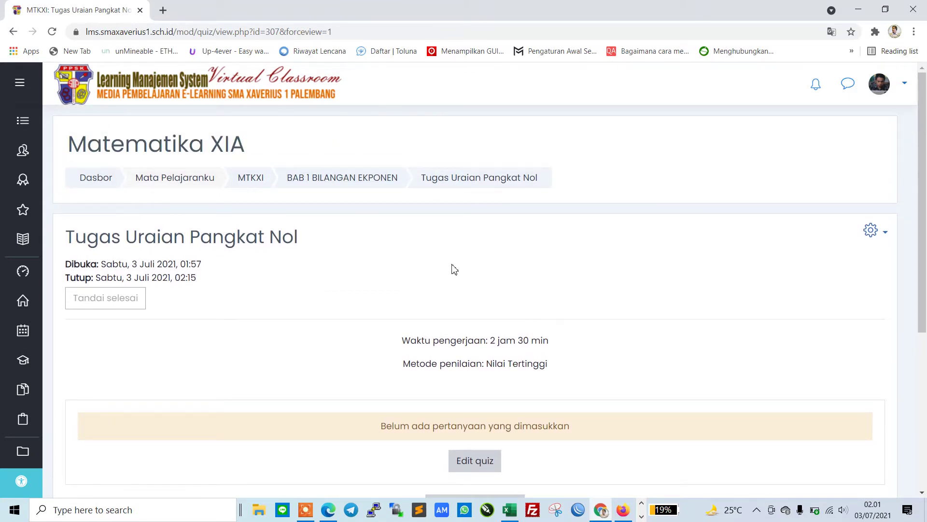
scroll(457, 253, "down", 1)
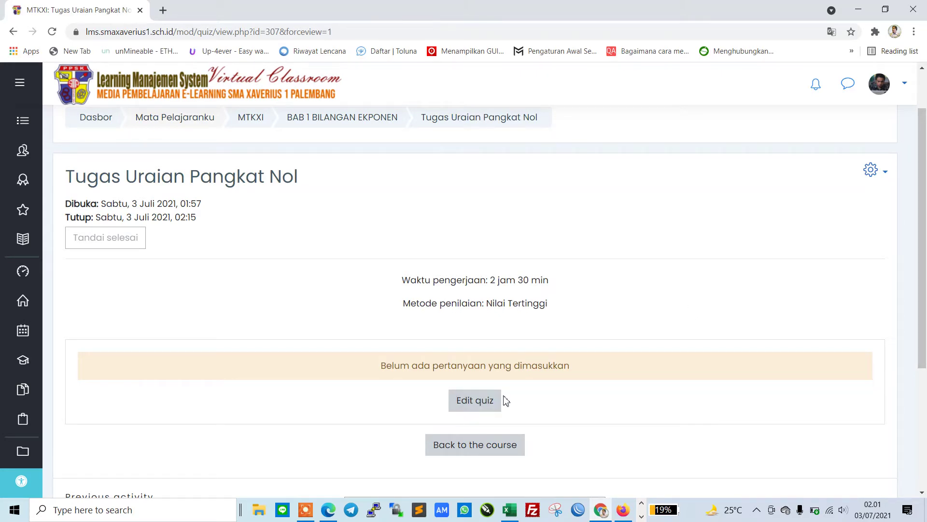
left_click(477, 408)
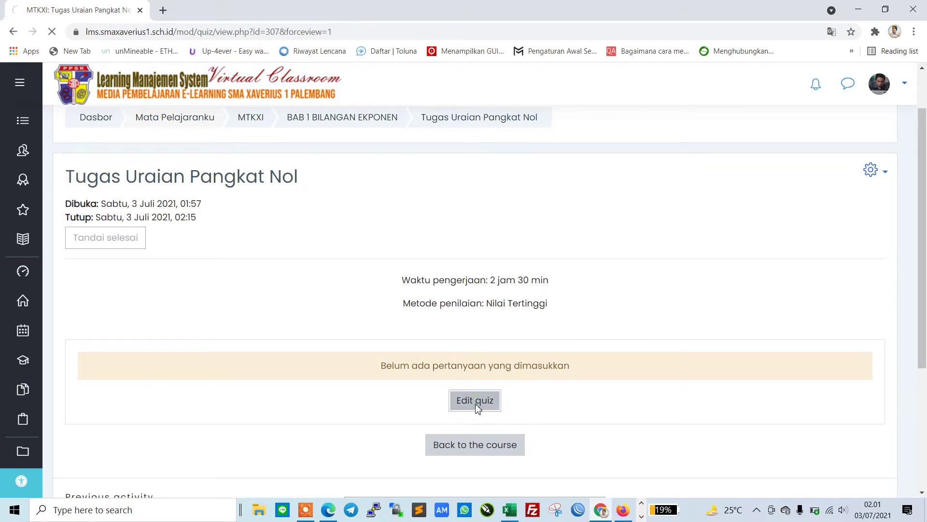
scroll(579, 341, "down", 1)
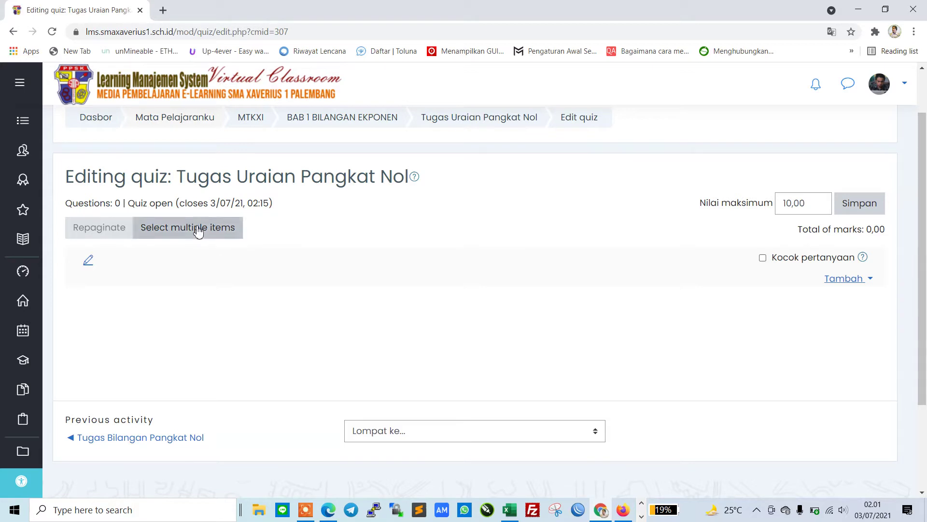
left_click(786, 204)
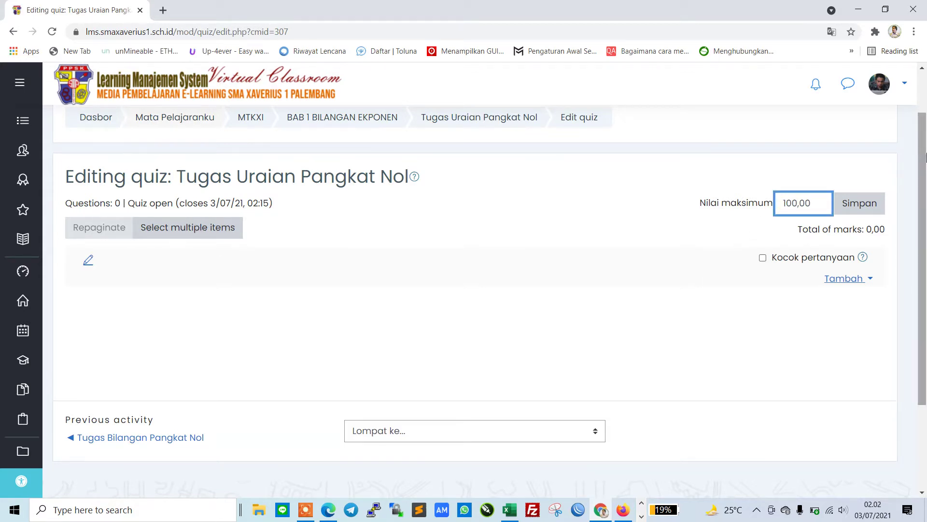
left_click(870, 203)
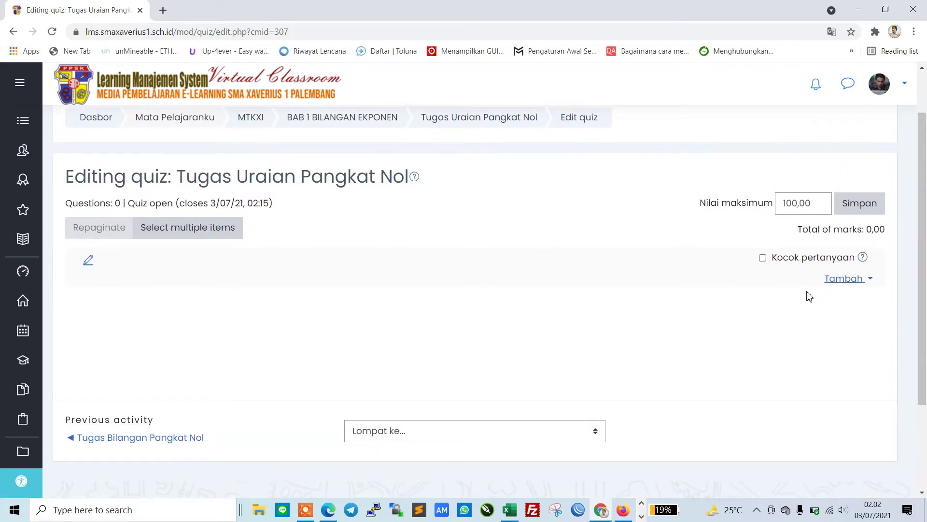
Step: Add a new question of type Essay to the quiz, leaving question shuffling off
left_click(763, 259)
left_click(763, 259)
left_click(849, 285)
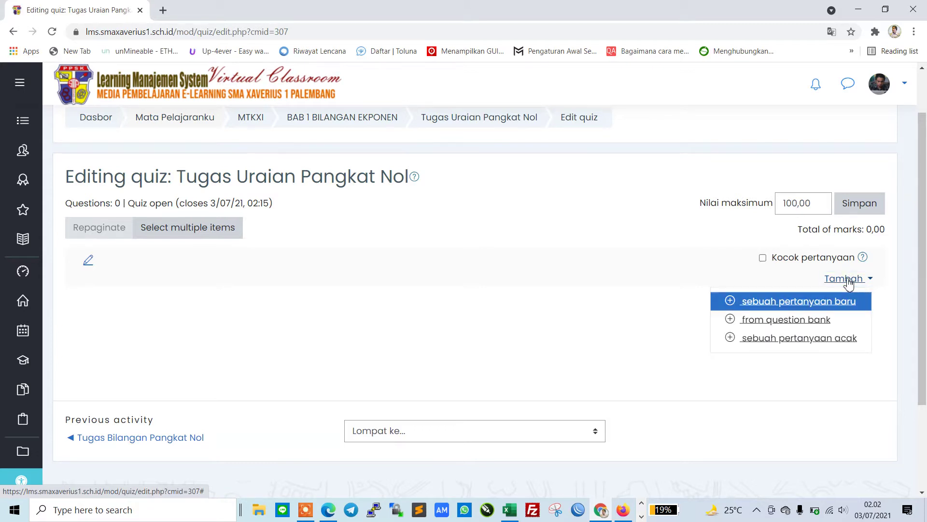
left_click(776, 309)
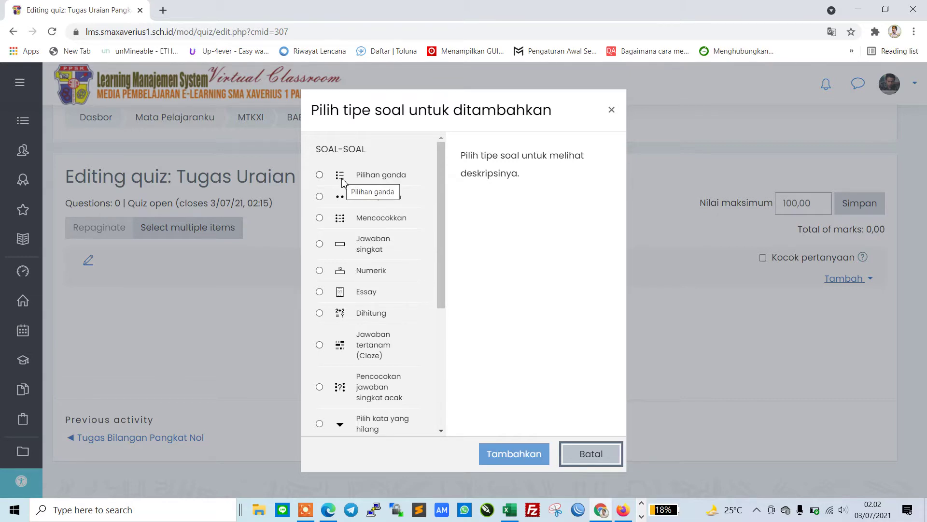
left_click(320, 292)
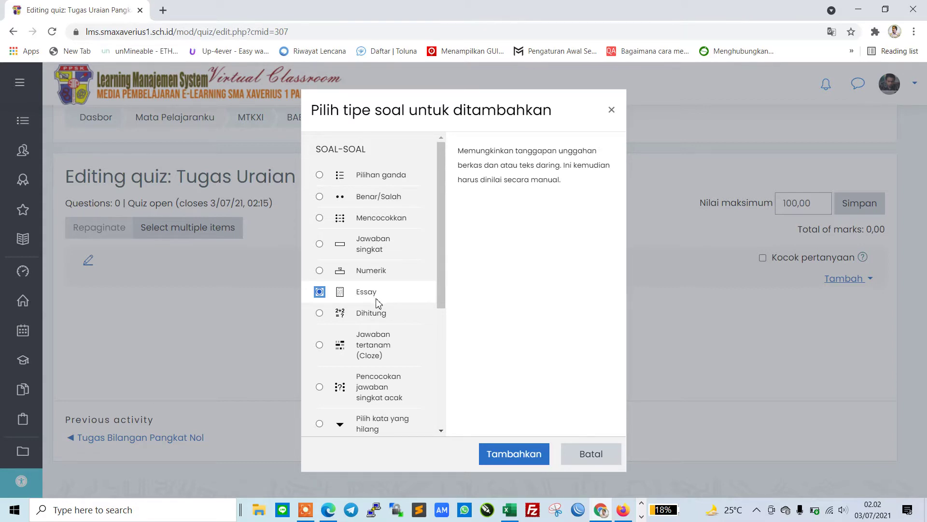
left_click(319, 244)
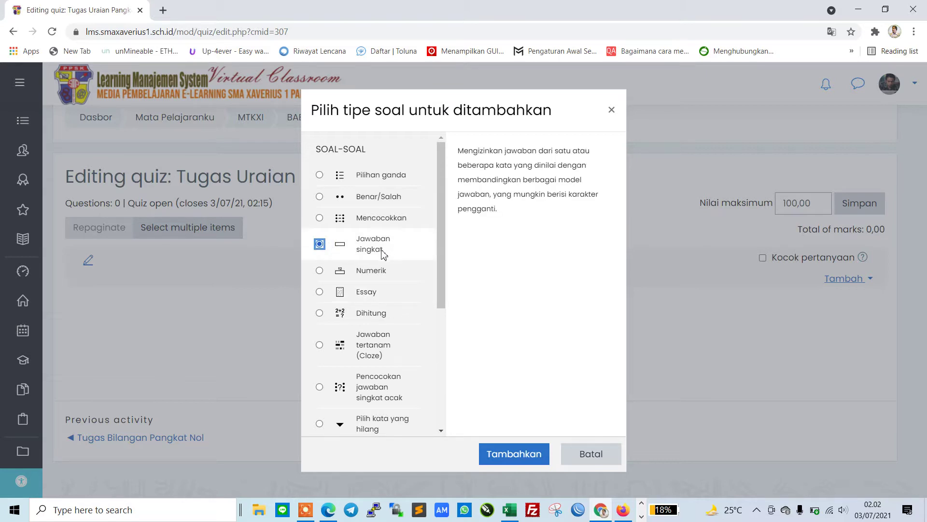
left_click(321, 292)
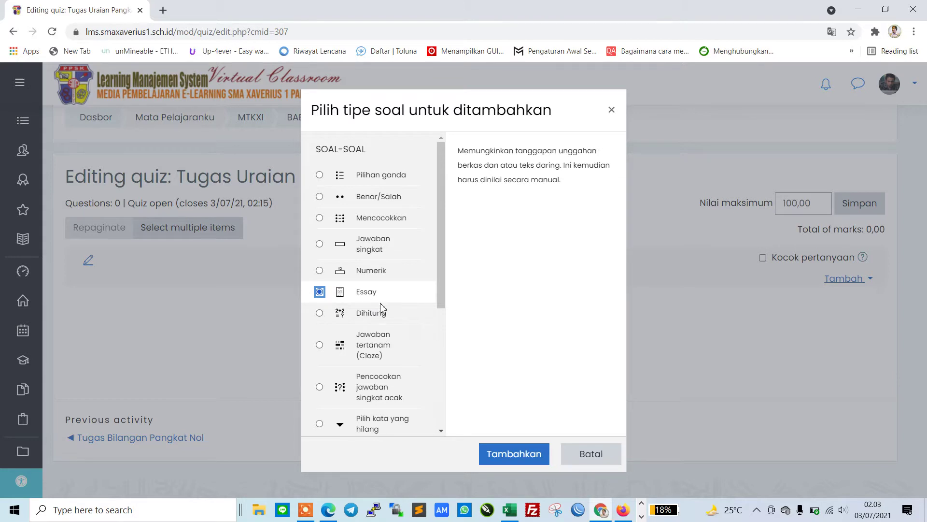
left_click(515, 456)
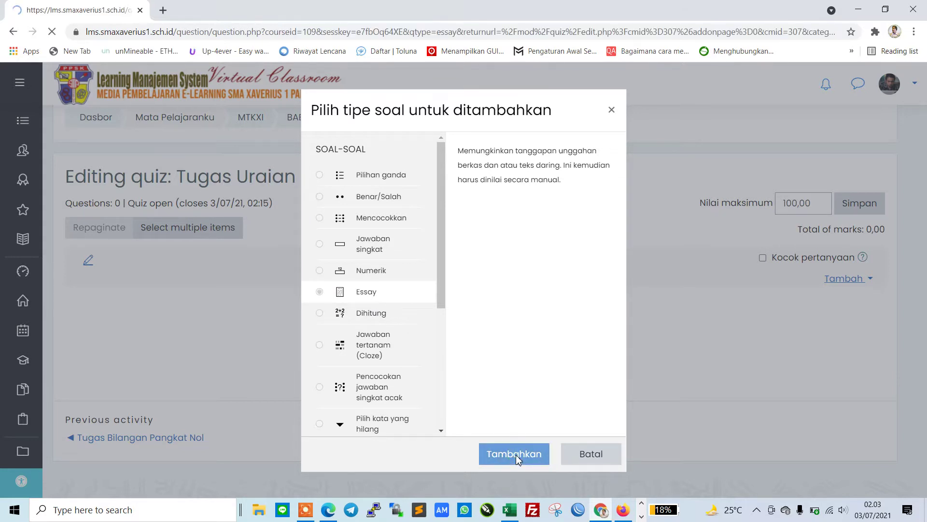
Step: Name the new essay question q1 in the Nama soal field
scroll(579, 379, "down", 5)
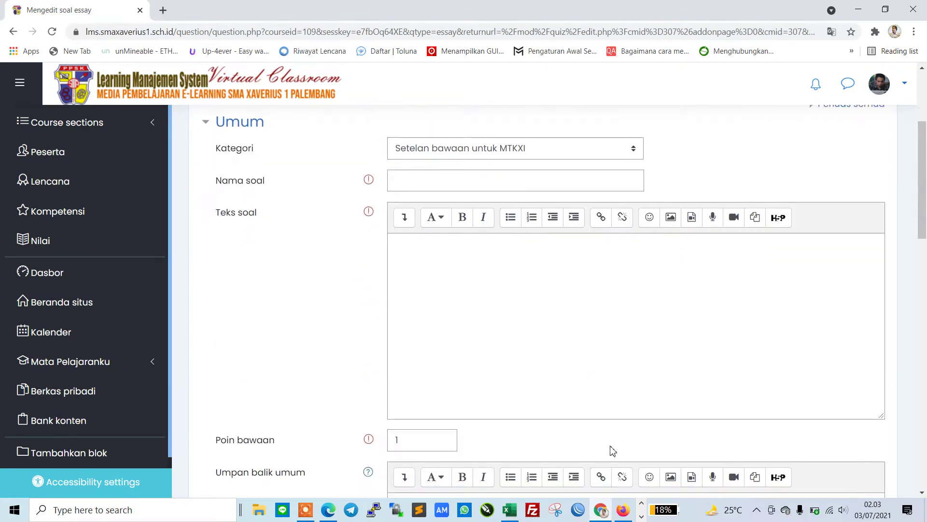
scroll(599, 425, "up", 1)
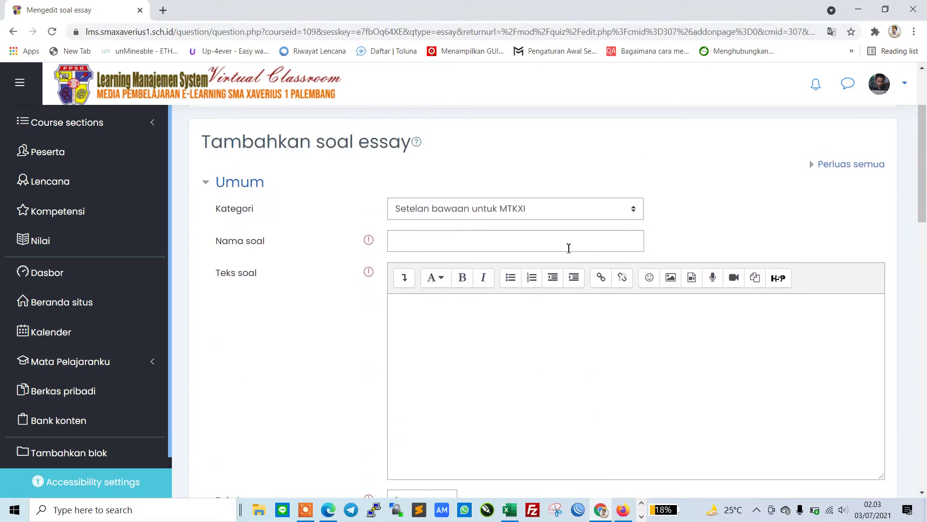
scroll(569, 249, "down", 10)
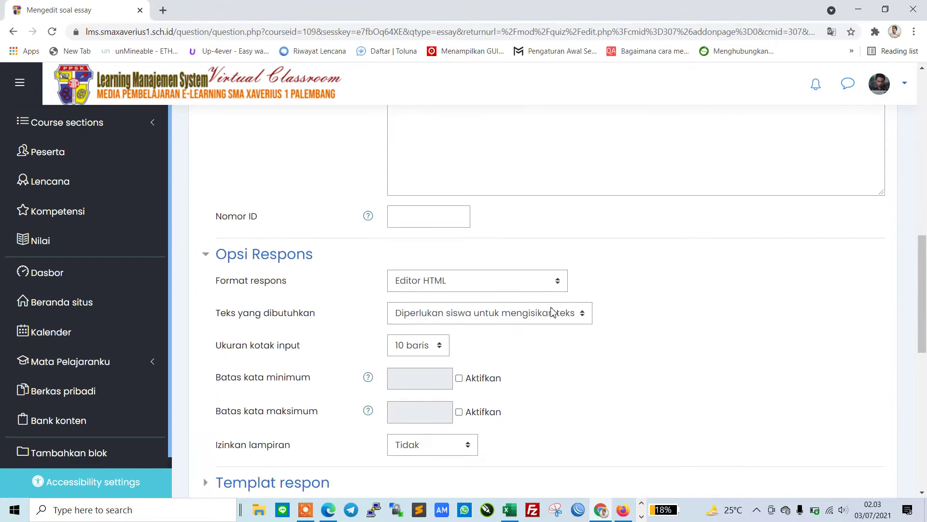
scroll(552, 311, "down", 4)
scroll(552, 312, "up", 13)
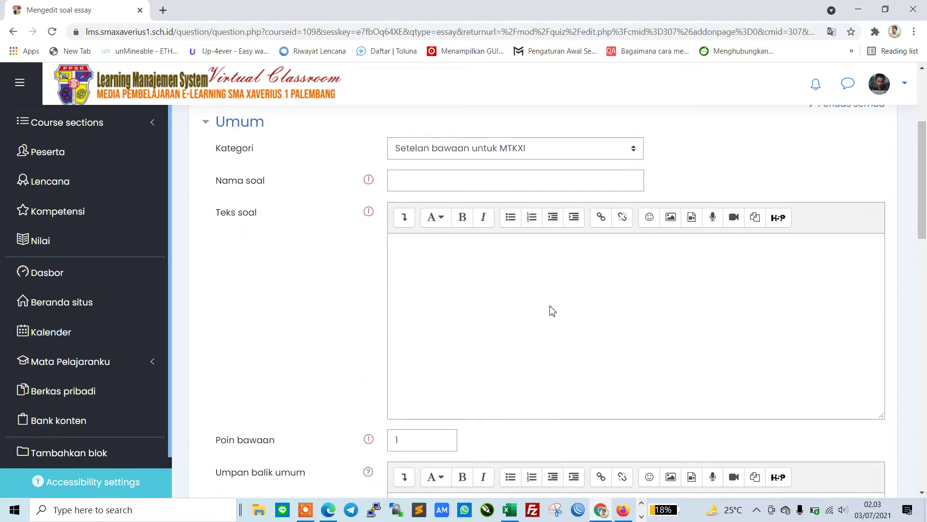
scroll(553, 311, "up", 1)
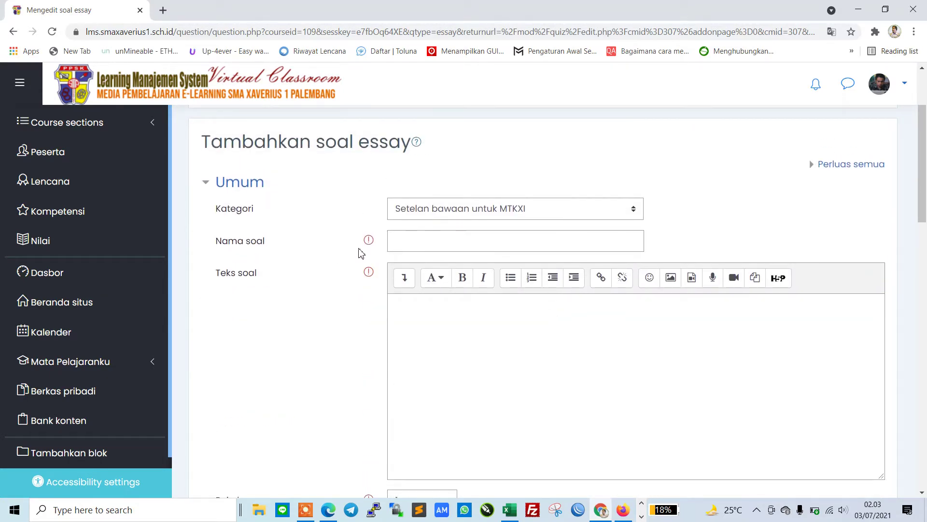
left_click(419, 242)
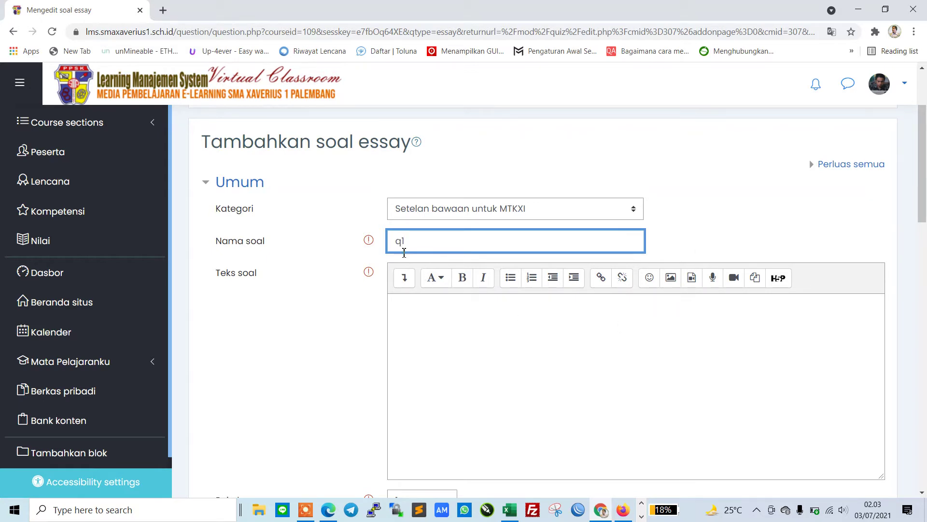
Step: Switch to the Word document pangkat nol and copy its first question, "Nilai √6 + √24 + √15 x √135 = 57"
left_click(421, 311)
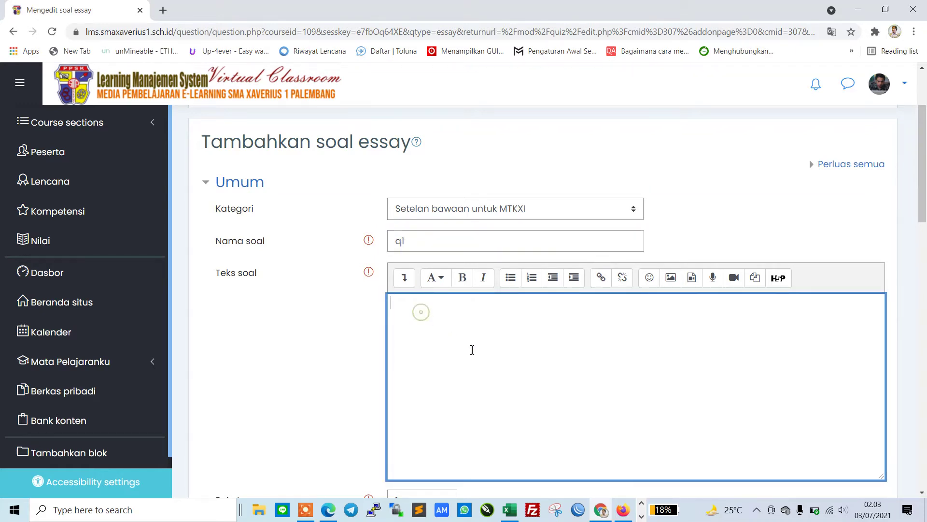
left_click(641, 515)
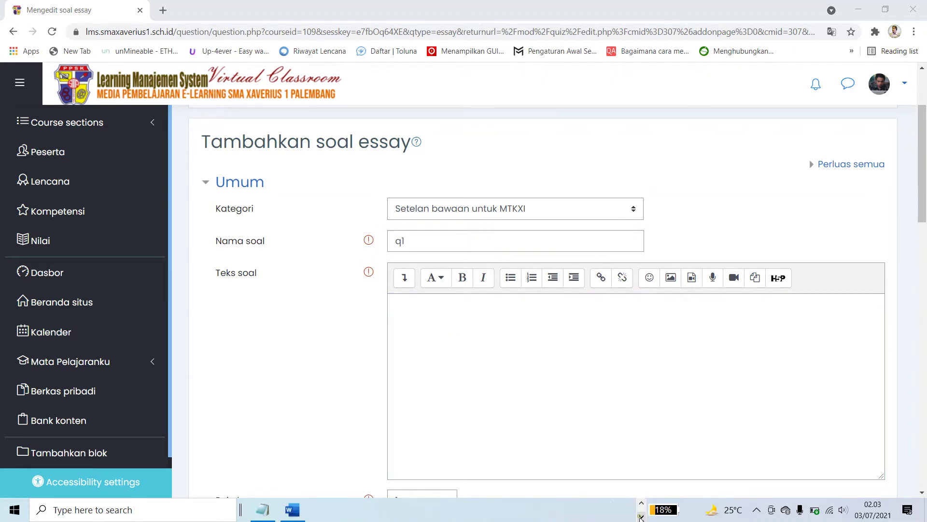
left_click(300, 509)
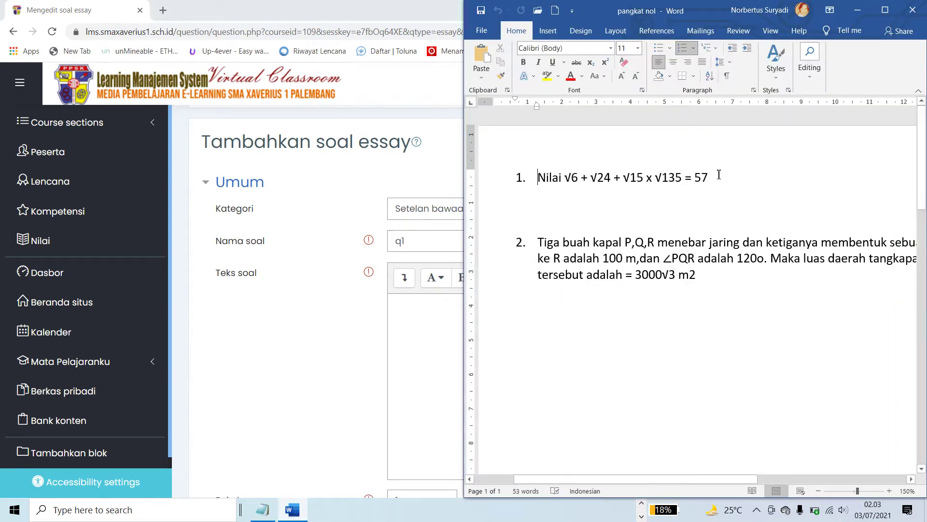
left_click_drag(718, 174, 556, 181)
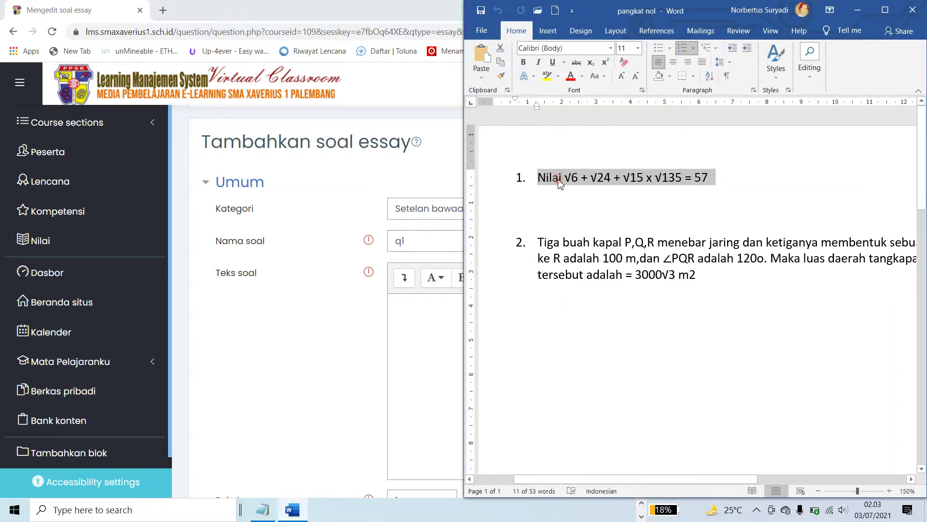
right_click(558, 180)
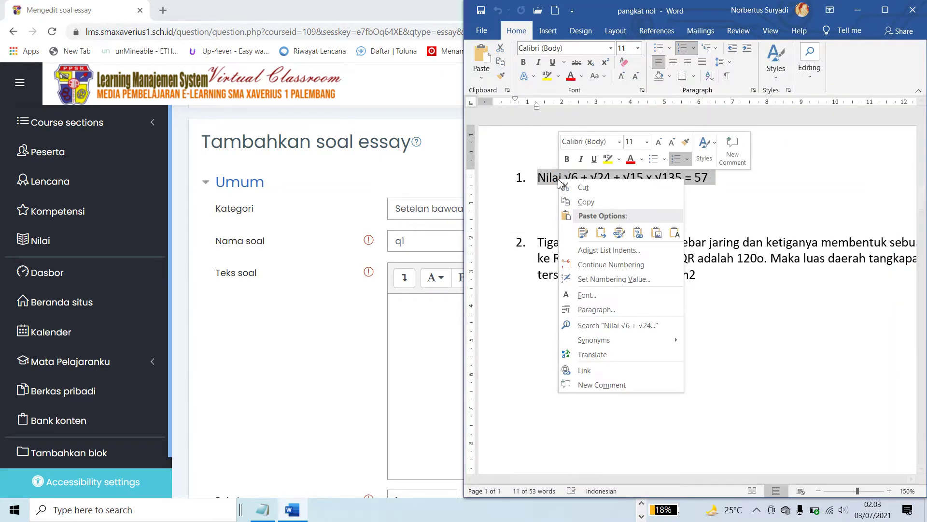
left_click(586, 201)
Step: Return to the essay question form in the browser, expand the Teks soal editor's toolbar, and paste the copied question as its text
left_click(420, 318)
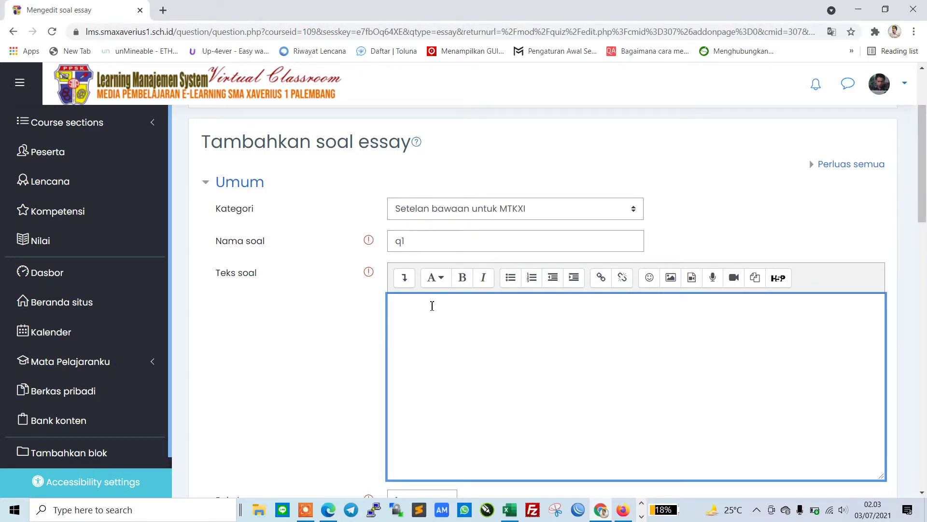
left_click(404, 277)
left_click(431, 327)
right_click(431, 328)
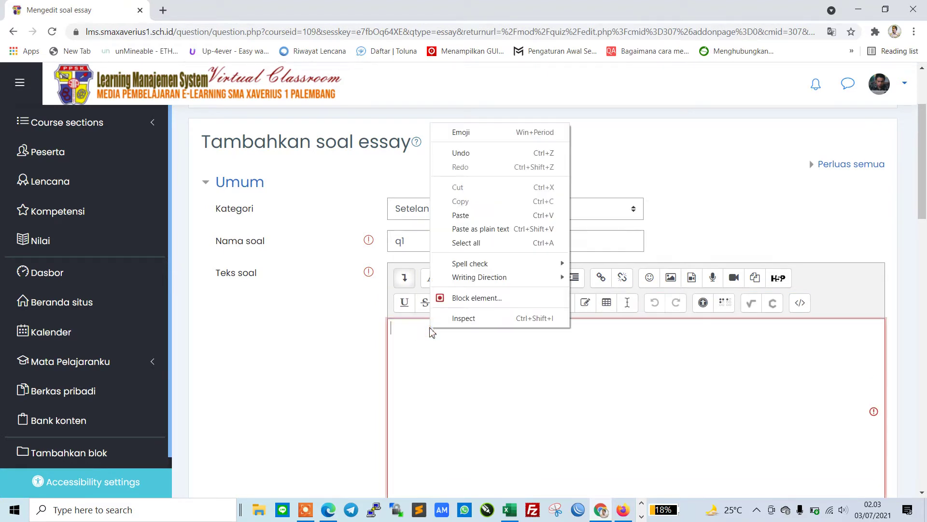
left_click(487, 214)
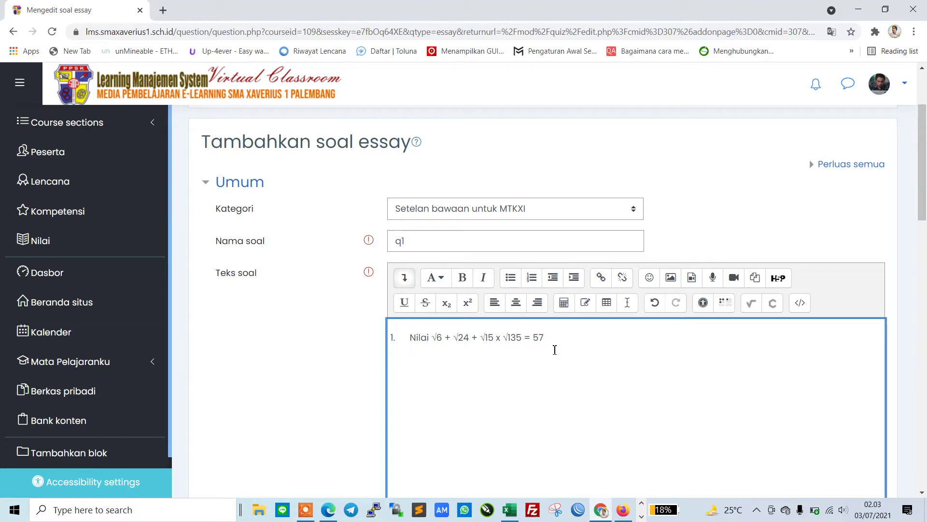
Step: Delete the list number and leading spaces before "Nilai" in the pasted question text
key("BackSpace")
key("BackSpace")
key("BackSpace")
key("BackSpace")
key("BackSpace")
key("BackSpace")
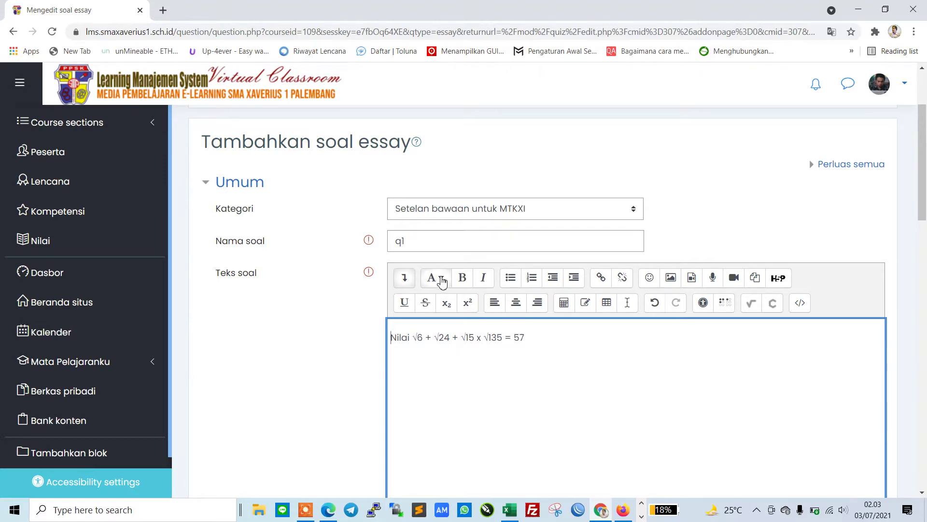
scroll(464, 282, "down", 1)
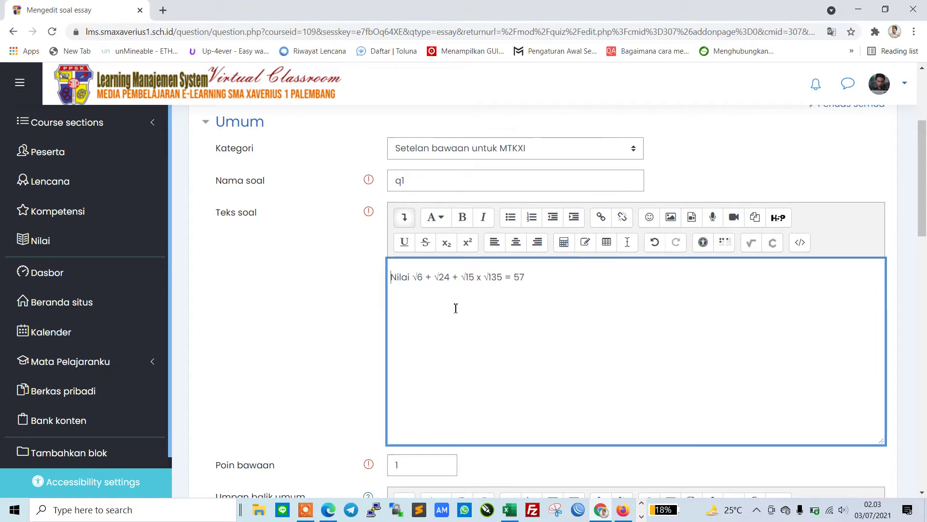
scroll(457, 311, "down", 2)
scroll(493, 294, "down", 1)
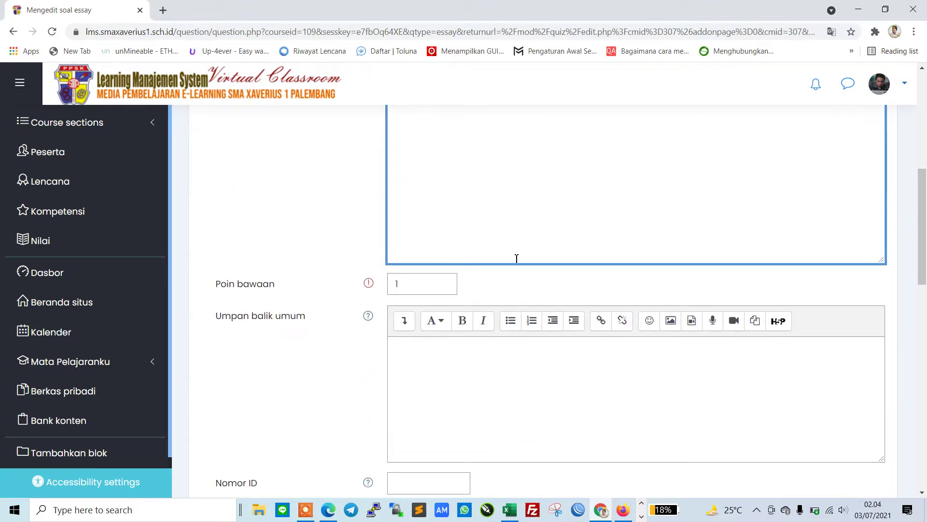
Step: Review the essay question form's default mark, general feedback, response options and grading information
scroll(512, 260, "up", 4)
scroll(440, 311, "down", 4)
left_click(413, 281)
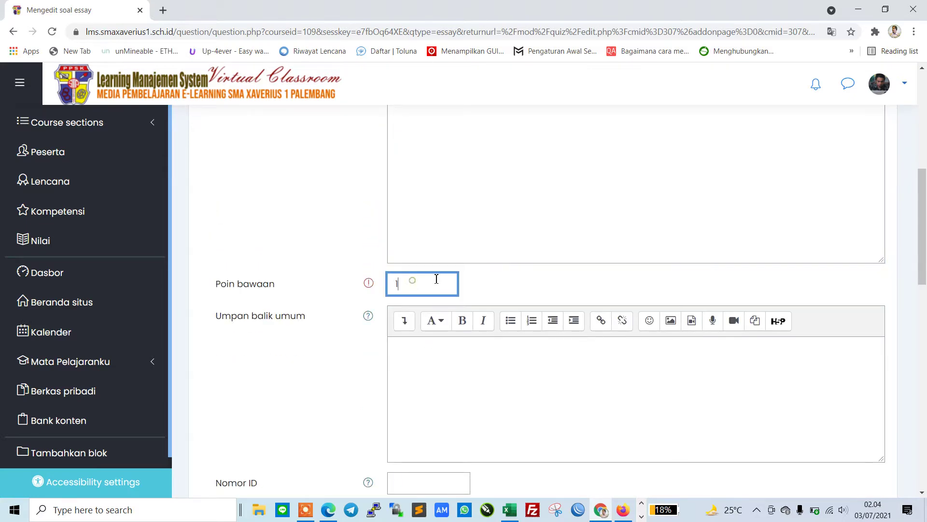
scroll(454, 261, "down", 3)
scroll(420, 246, "up", 1)
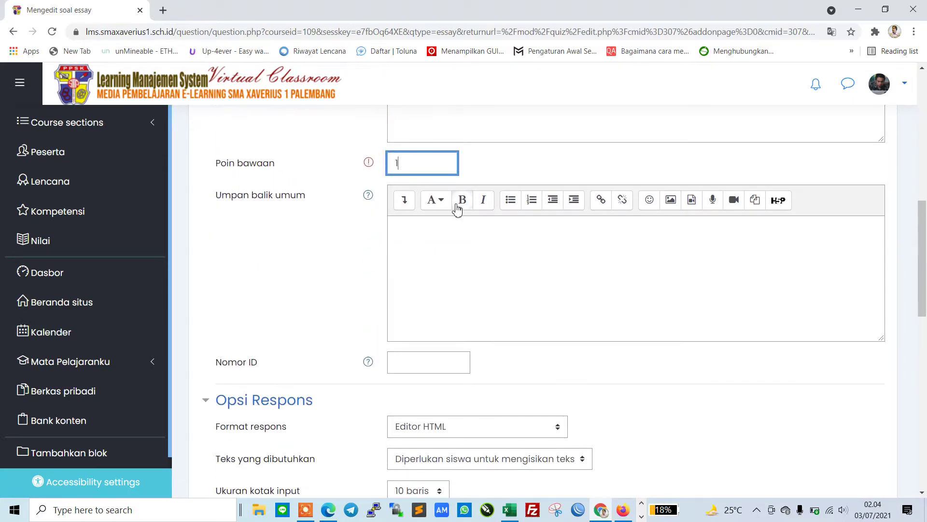
scroll(458, 208, "up", 3)
scroll(490, 265, "down", 3)
scroll(551, 269, "down", 3)
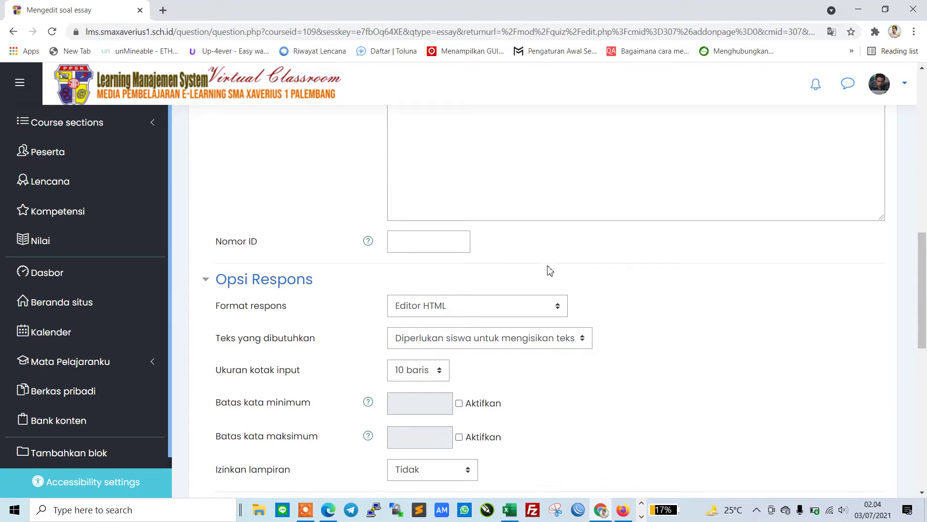
scroll(550, 271, "down", 3)
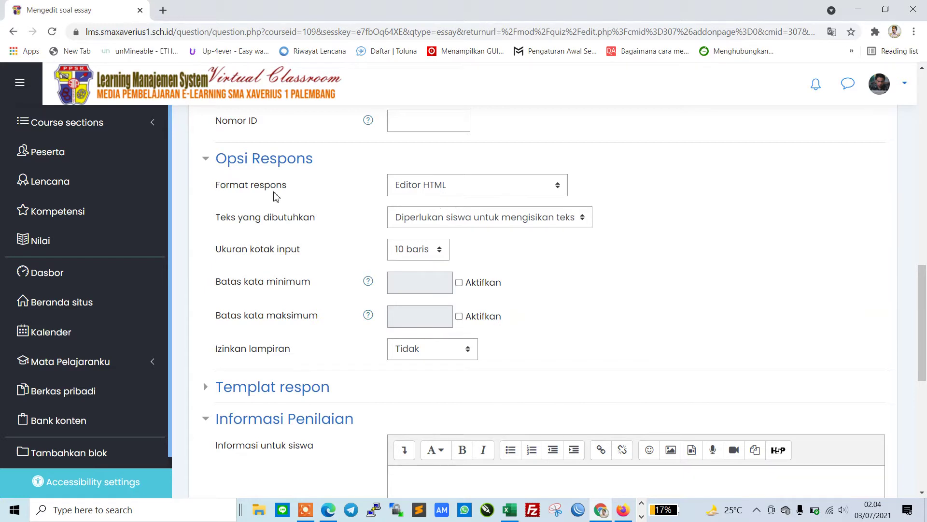
scroll(529, 268, "down", 4)
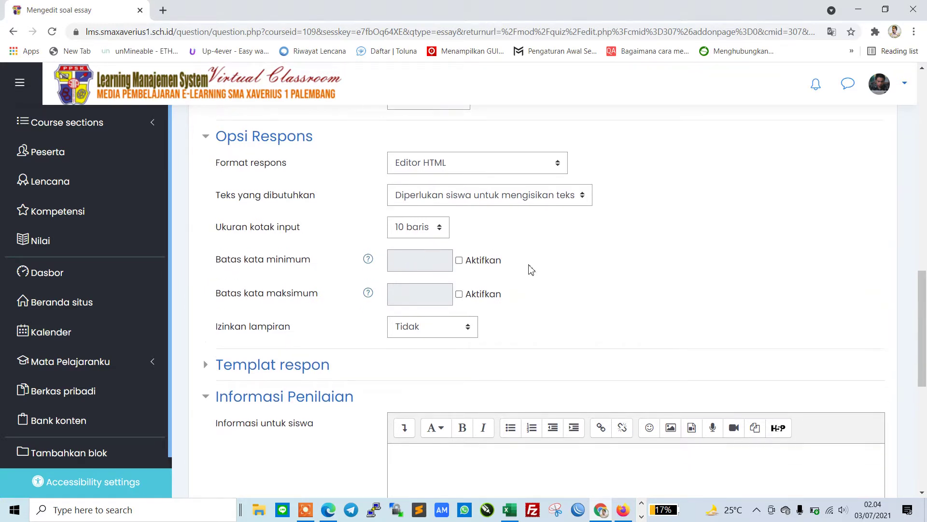
scroll(531, 275, "down", 1)
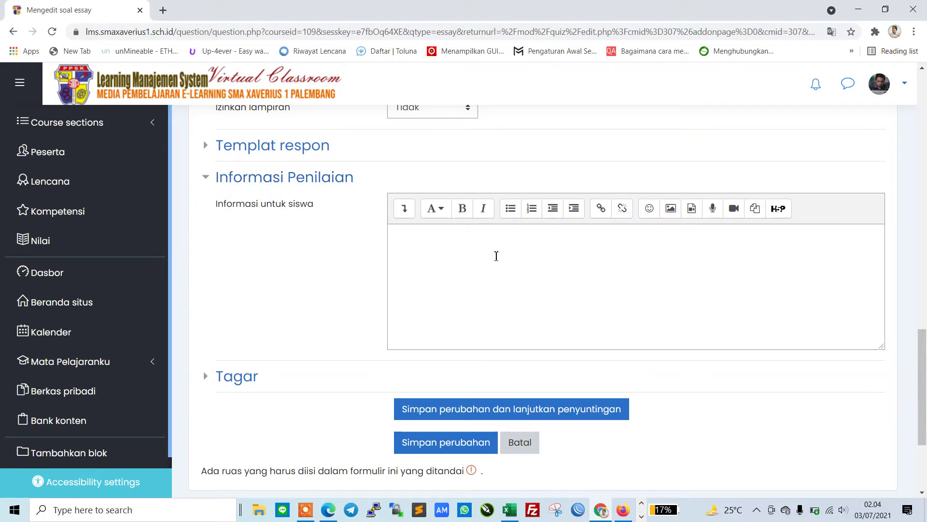
Step: Save the essay question q1 and return to the quiz's question list
left_click(514, 260)
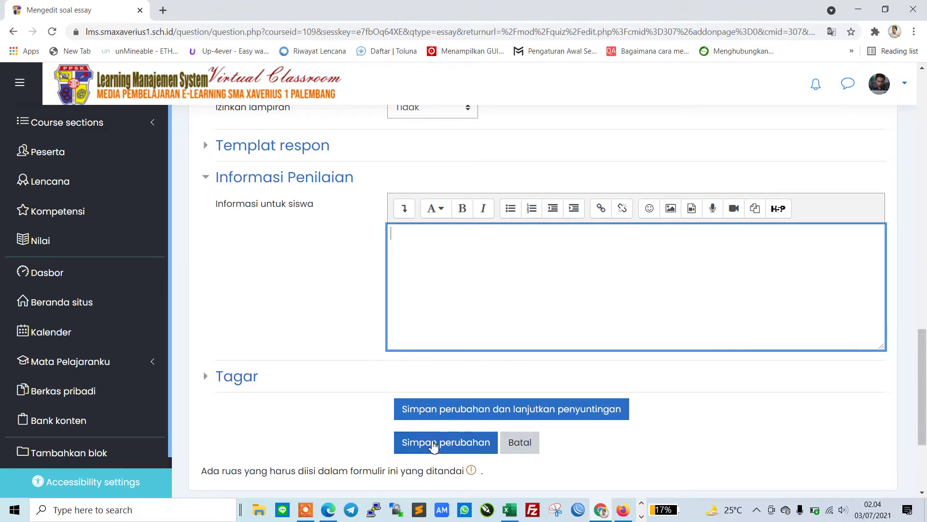
left_click(473, 451)
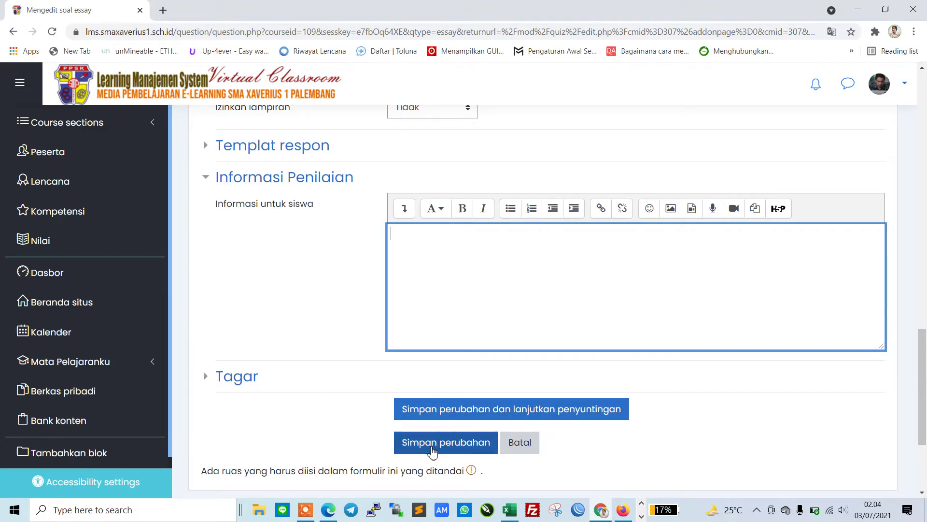
left_click(433, 451)
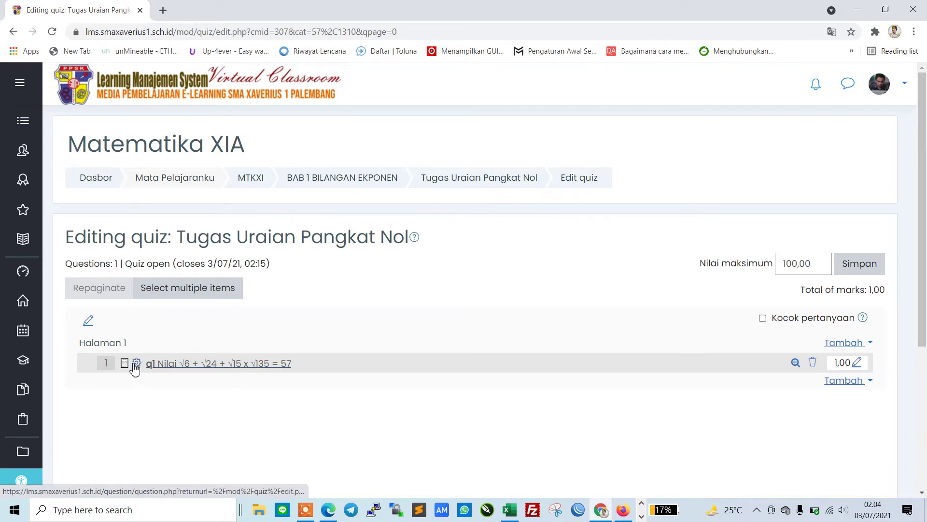
Step: Preview question q1 and expand the toolbar of its answer editor
left_click(796, 364)
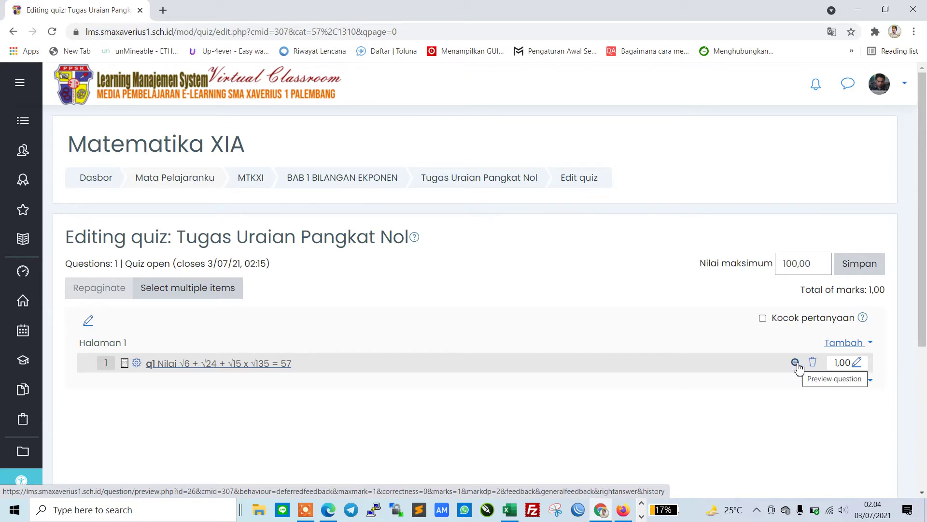
left_click(796, 363)
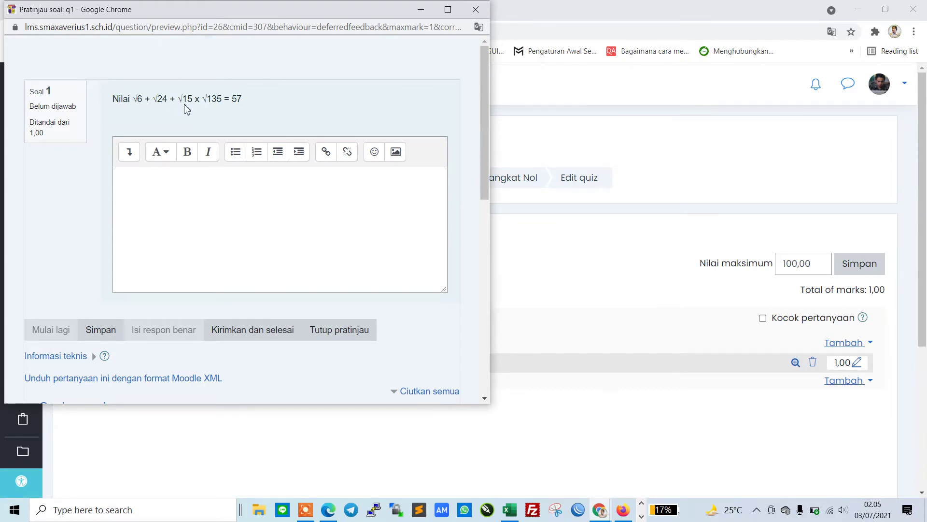
left_click(128, 151)
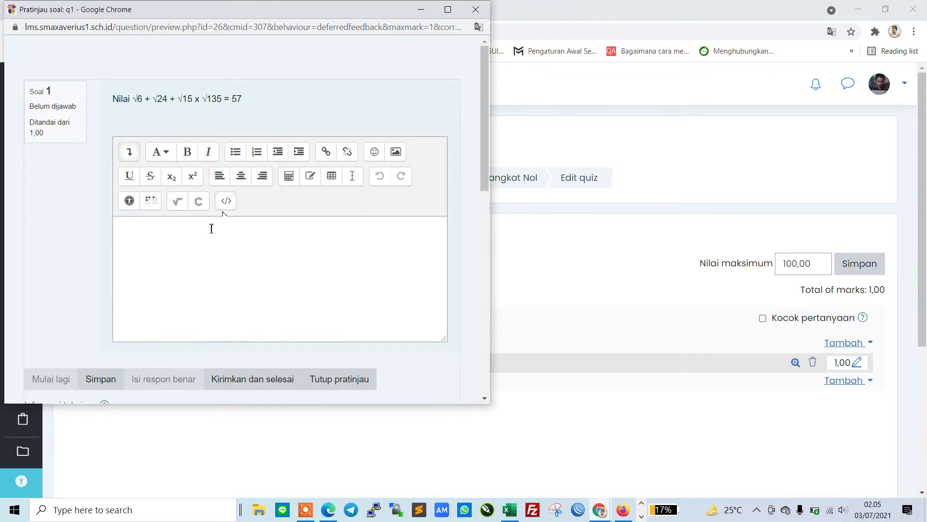
left_click(160, 233)
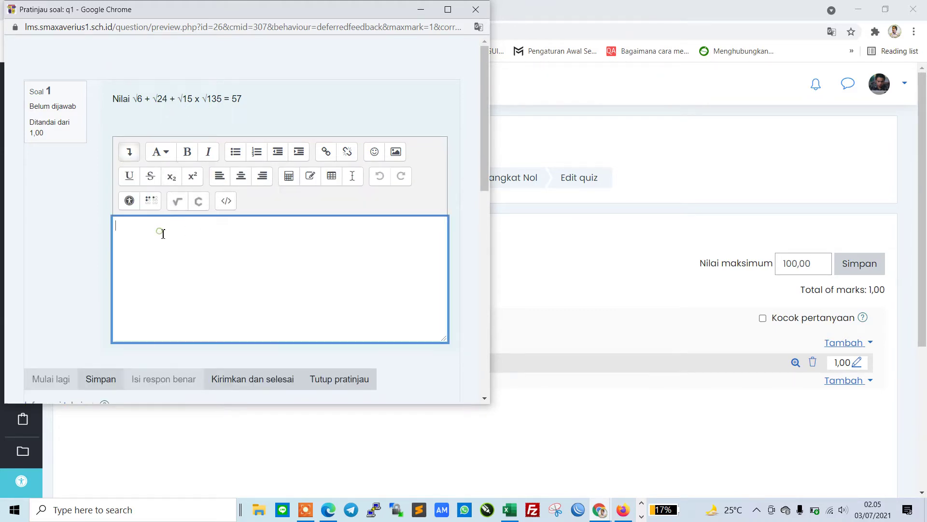
Step: Try inserting the formula √25 into the preview's answer box with MathType, and delete it
left_click(180, 202)
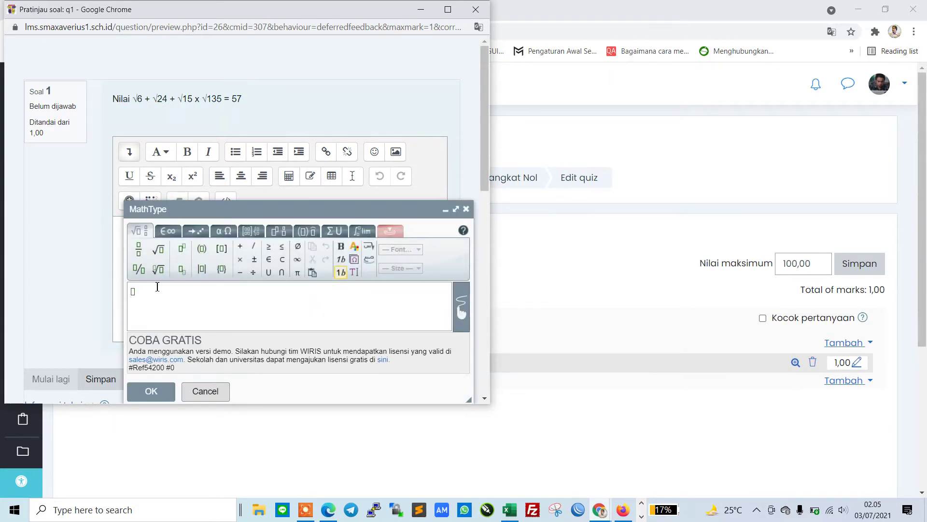
left_click(158, 248)
left_click(150, 390)
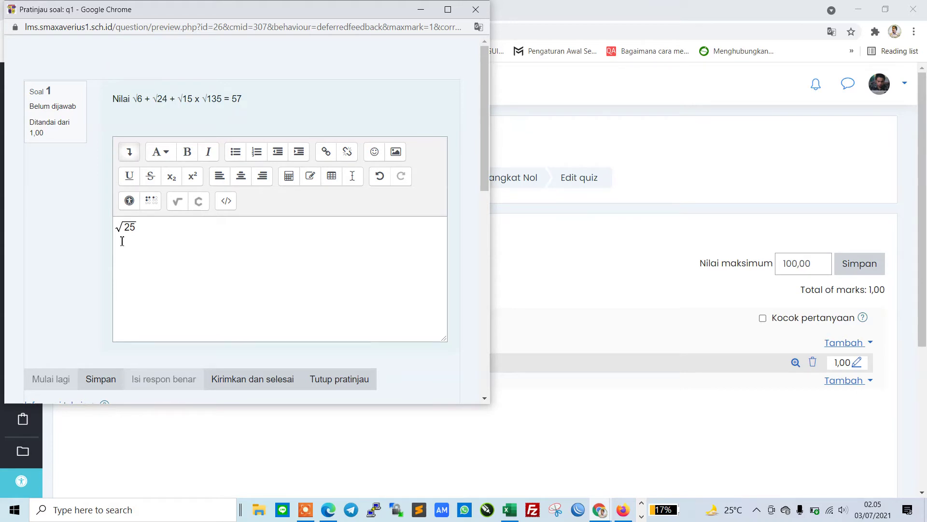
left_click(157, 228)
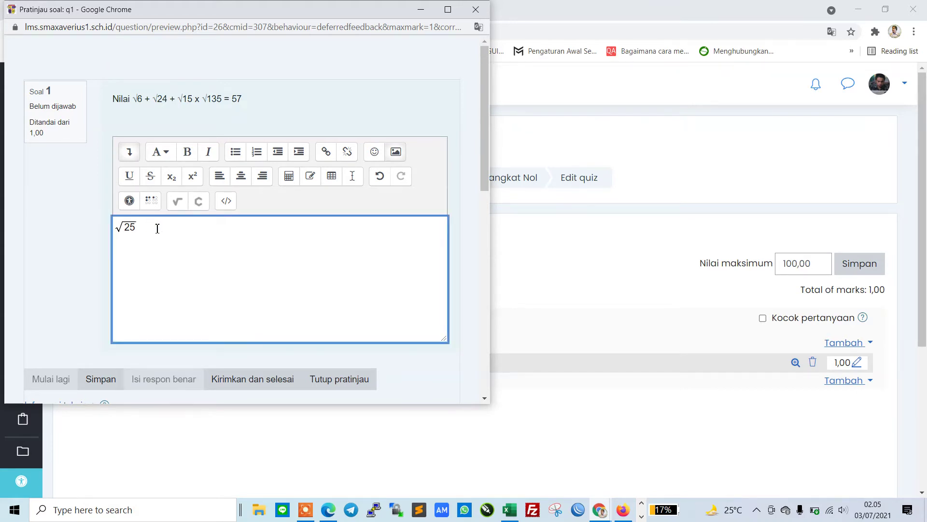
key("BackSpace")
Step: Examine the answer editor's image properties without adding an image, and close the question preview
left_click(397, 152)
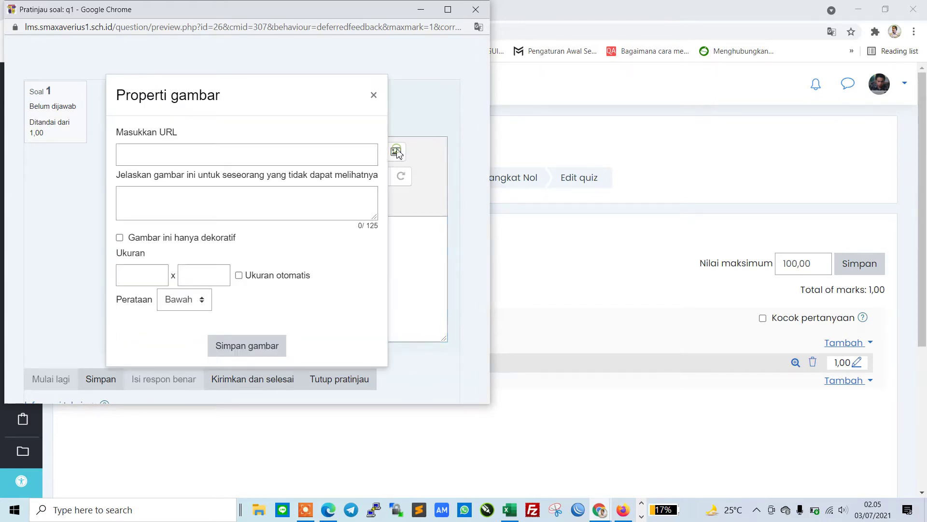
left_click(172, 156)
left_click(186, 194)
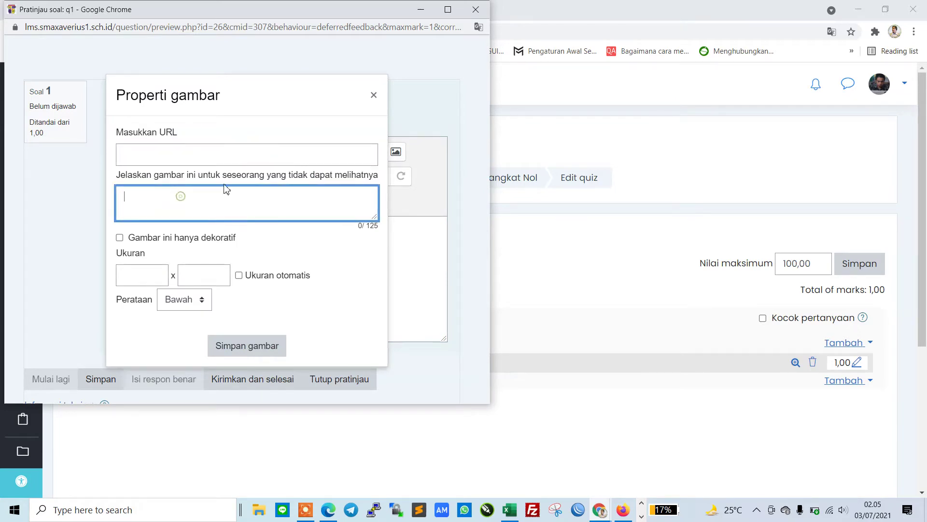
left_click(192, 152)
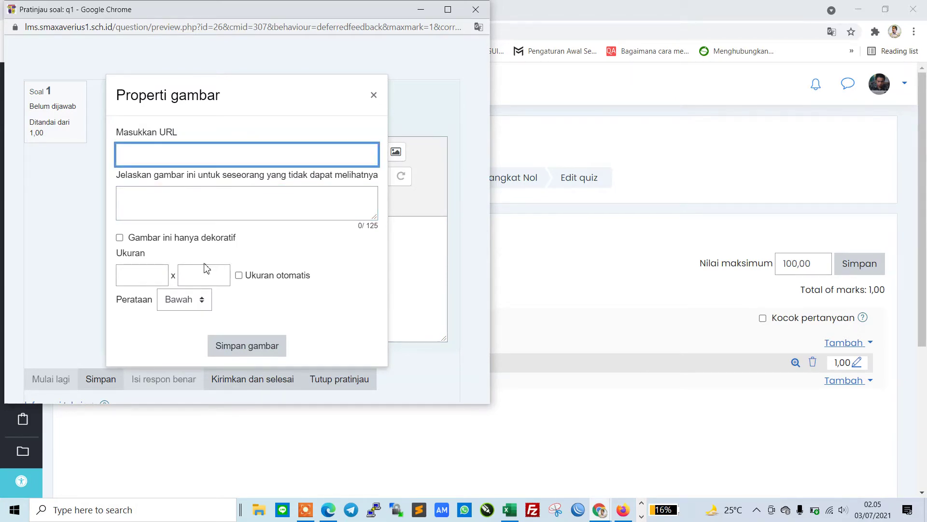
left_click(373, 95)
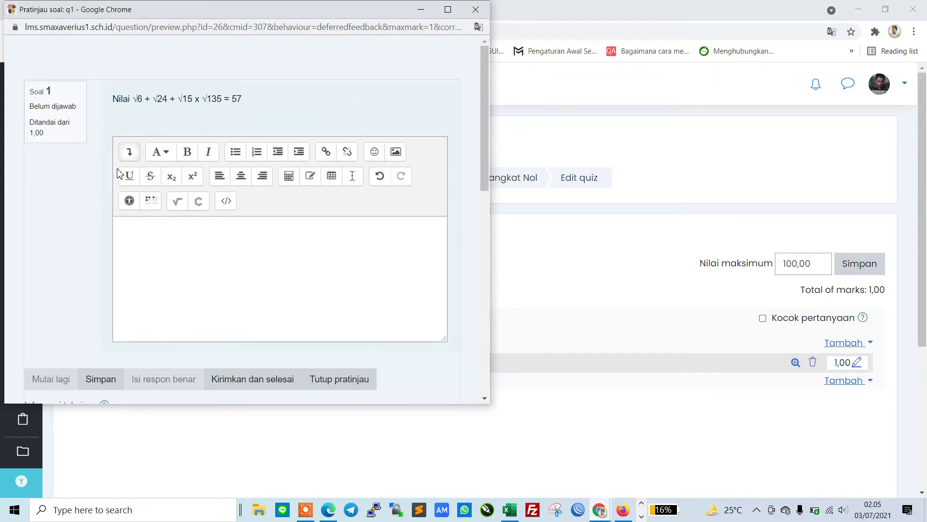
left_click(475, 9)
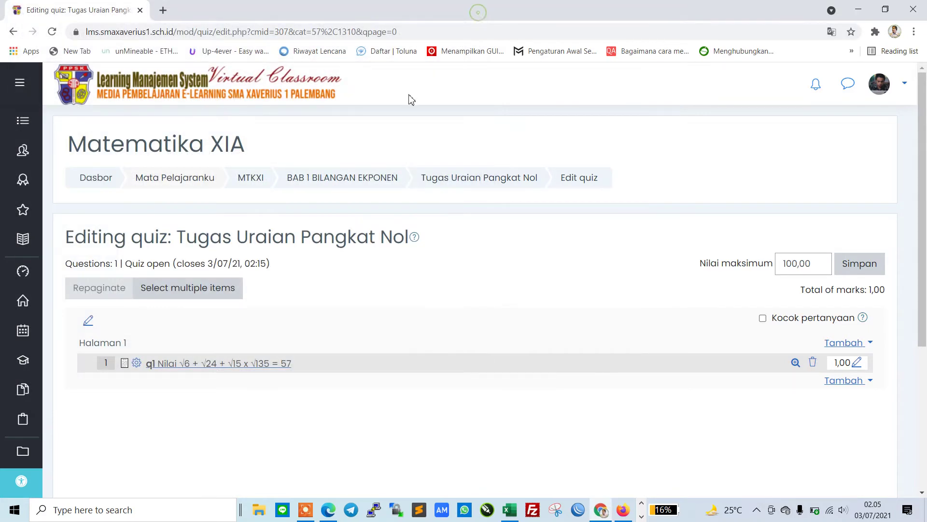
Step: Add a new question of type Essay below q1 in the quiz
scroll(459, 335, "down", 1)
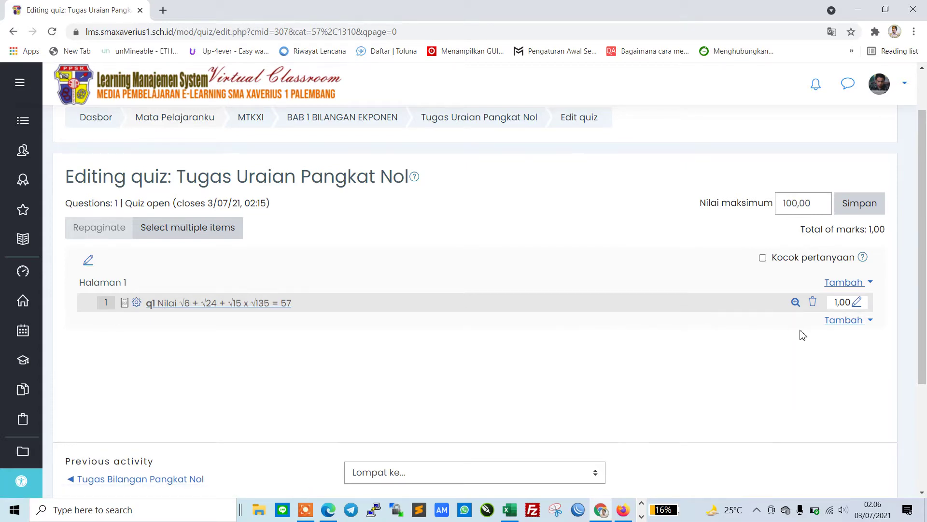
left_click(846, 322)
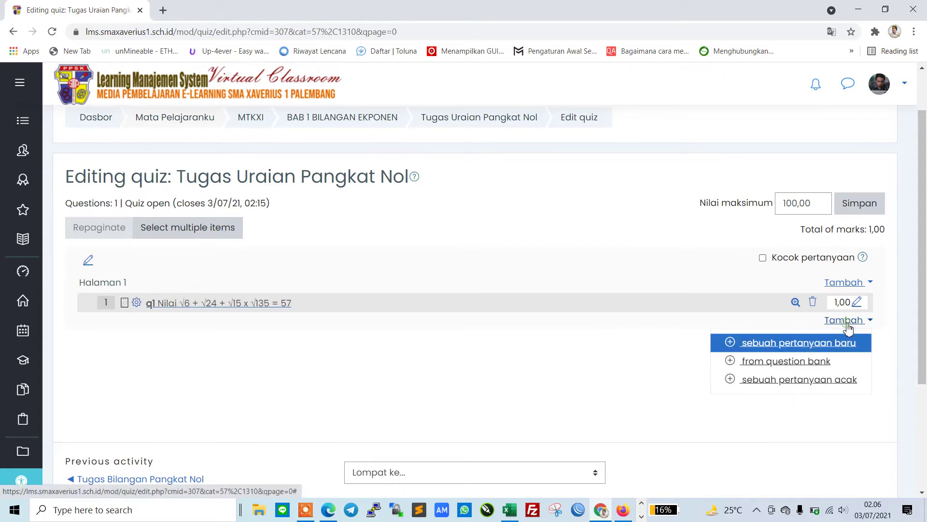
left_click(753, 344)
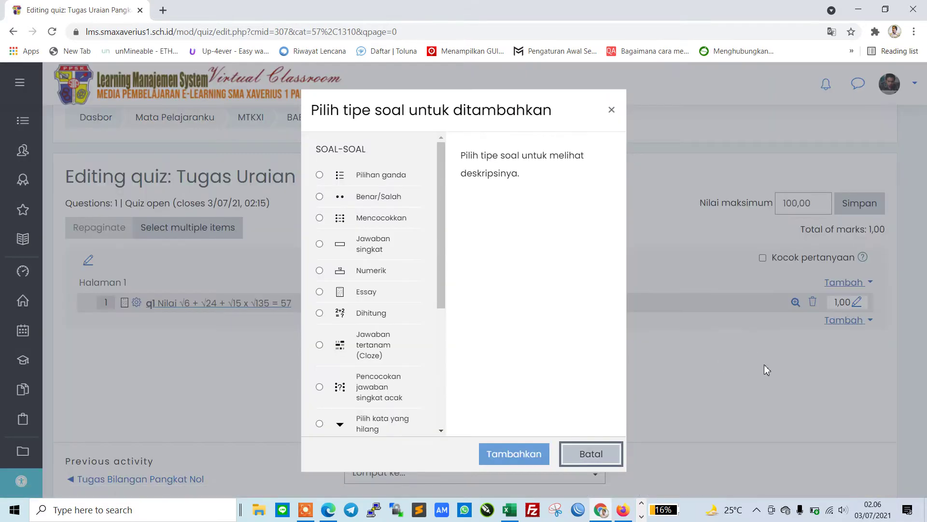
left_click(328, 293)
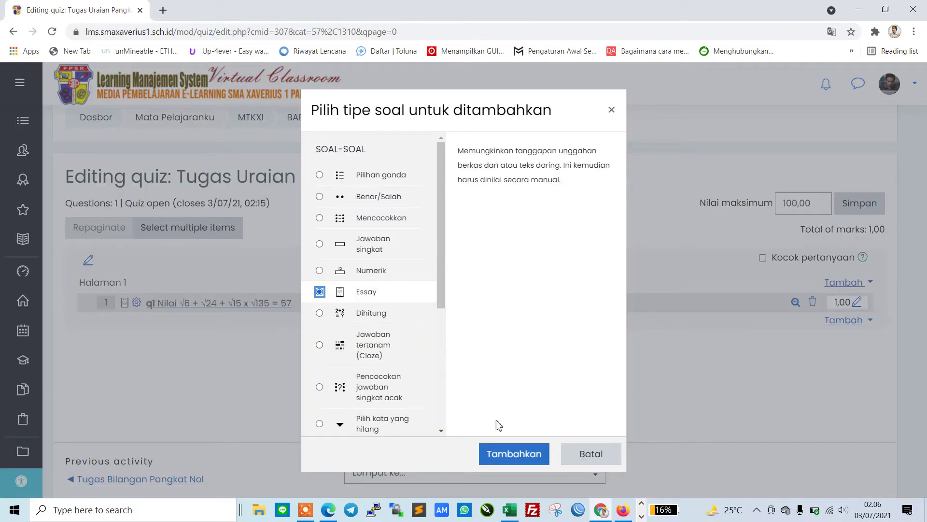
left_click(509, 449)
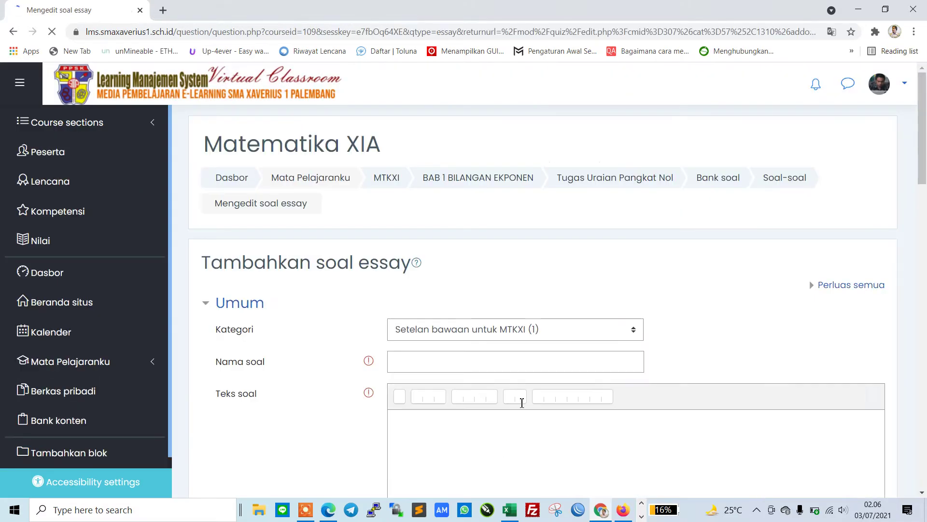
Step: Name the new essay question q2 in the Nama soal field
scroll(441, 316, "down", 3)
left_click(406, 248)
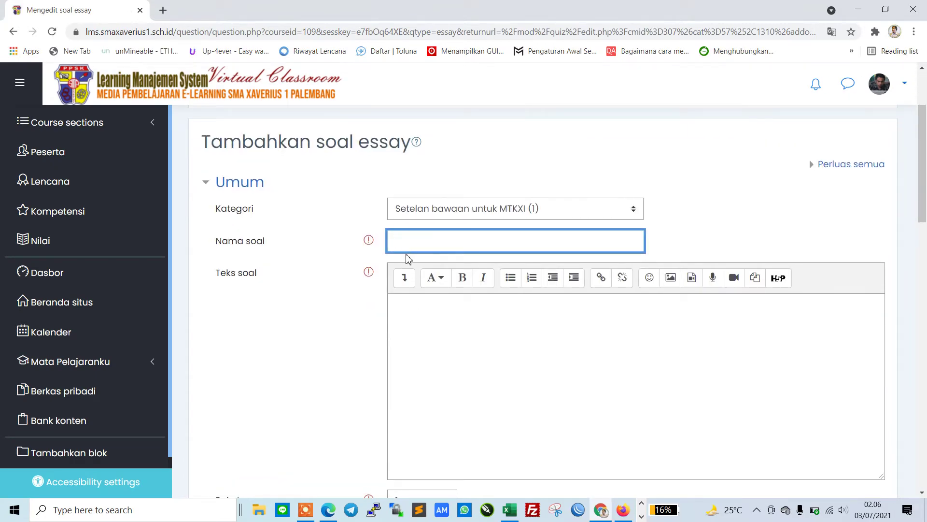
type("q2")
left_click(429, 322)
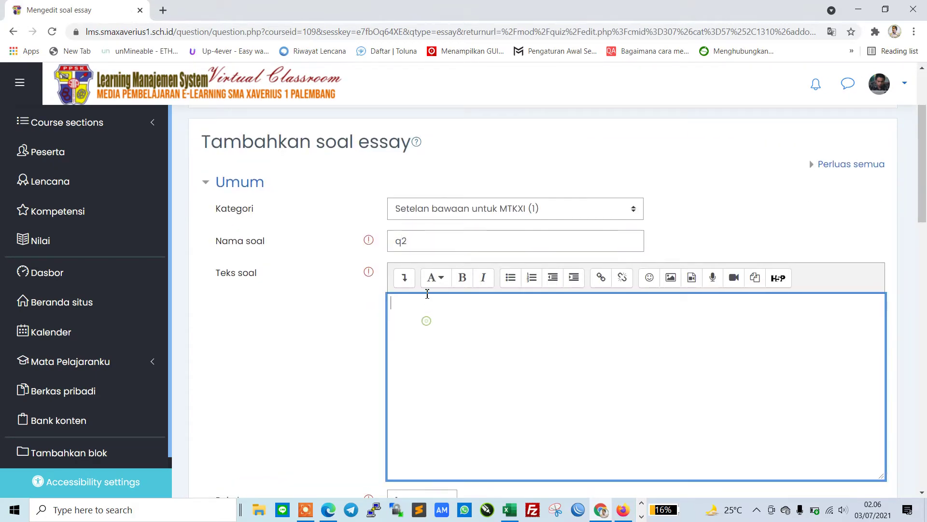
Step: Switch to the Word document pangkat nol and copy its second question, which starts with "Tiga buah kapal P,Q,R menebar jaring"
scroll(404, 271, "down", 3)
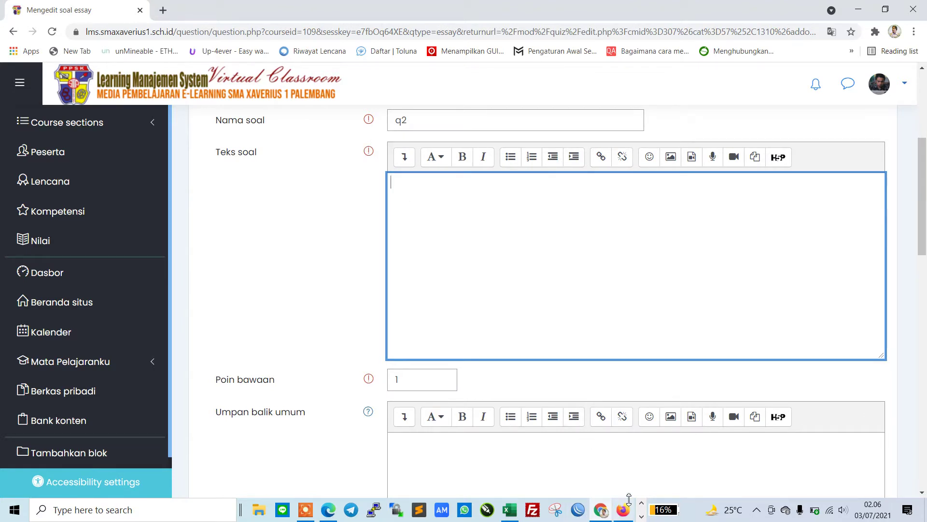
left_click(641, 505)
left_click(641, 506)
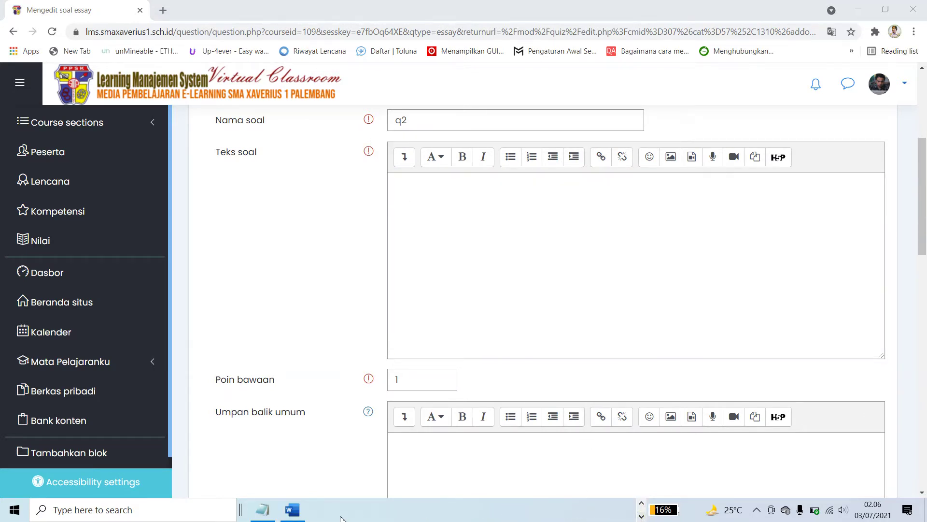
left_click(292, 509)
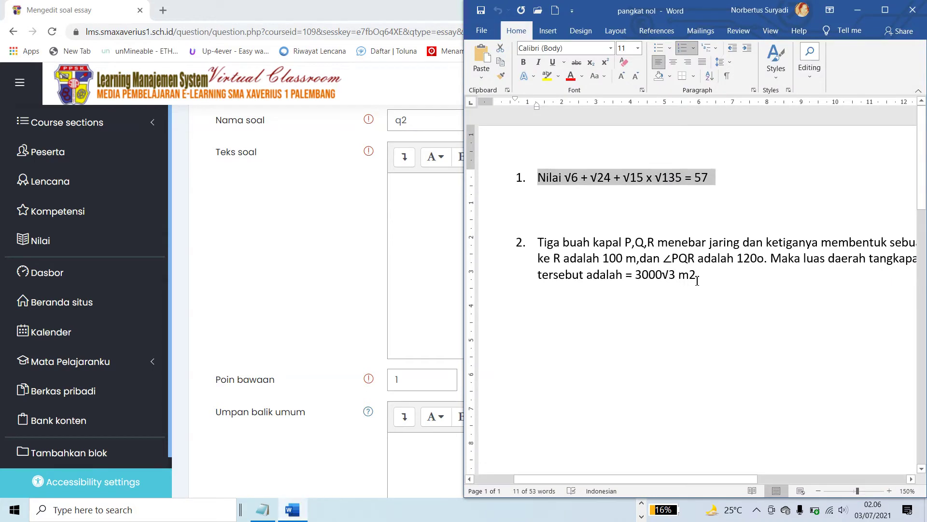
left_click_drag(697, 281, 537, 242)
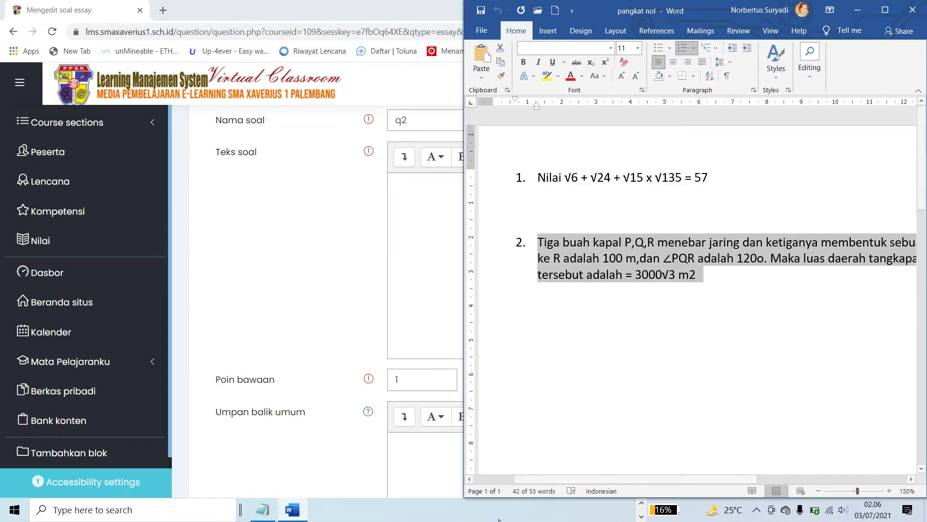
Step: Switch back to Chrome, paste the copied ship question into the Teks soal of q2, and remove its leading list number
left_click(265, 510)
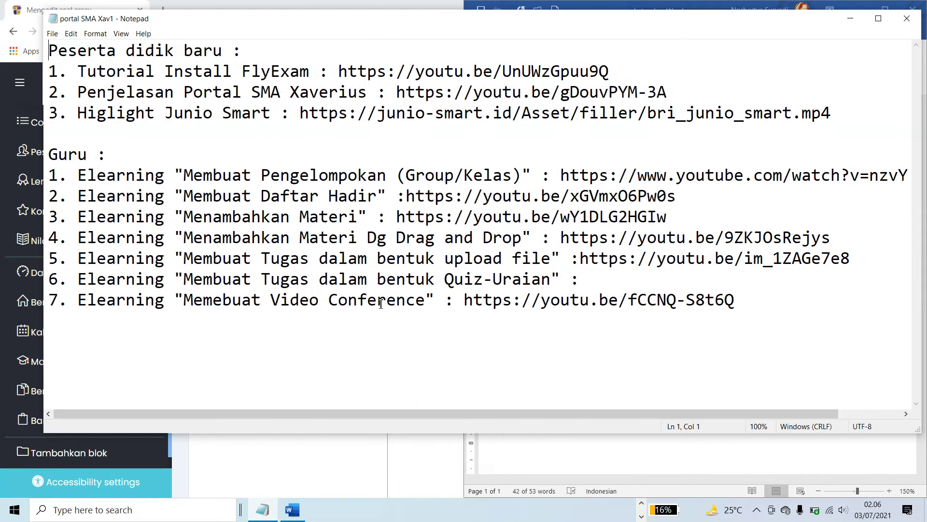
left_click(530, 457)
left_click(408, 462)
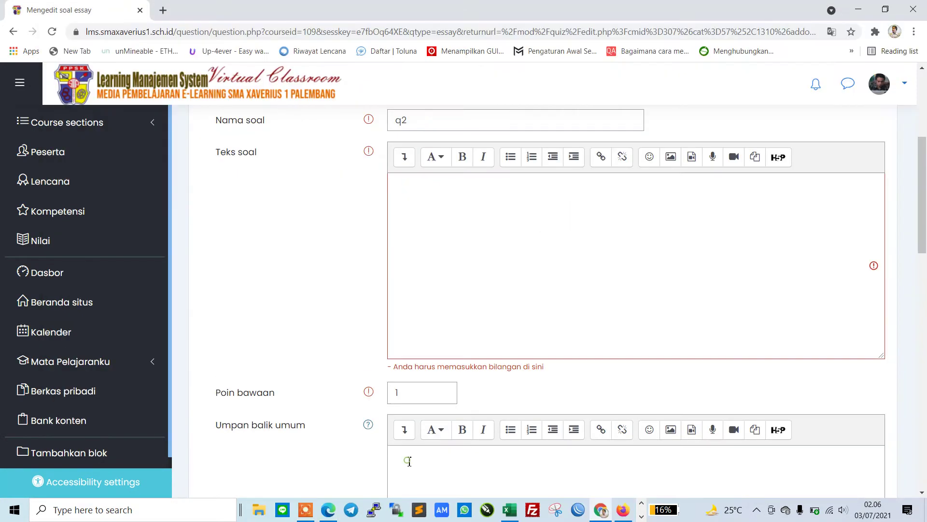
right_click(459, 192)
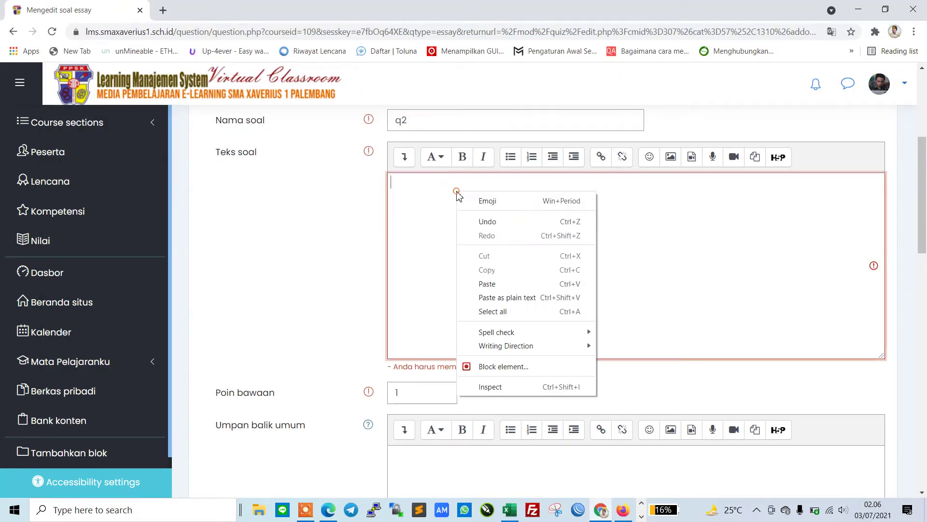
left_click(507, 280)
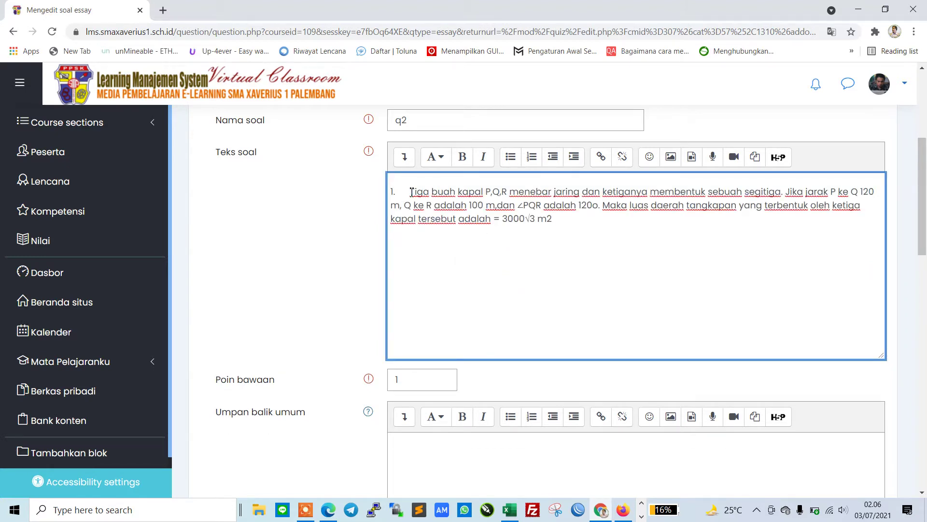
key("BackSpace")
key("BackSpace")
key("BackSpace")
key("BackSpace")
key("BackSpace")
key("BackSpace")
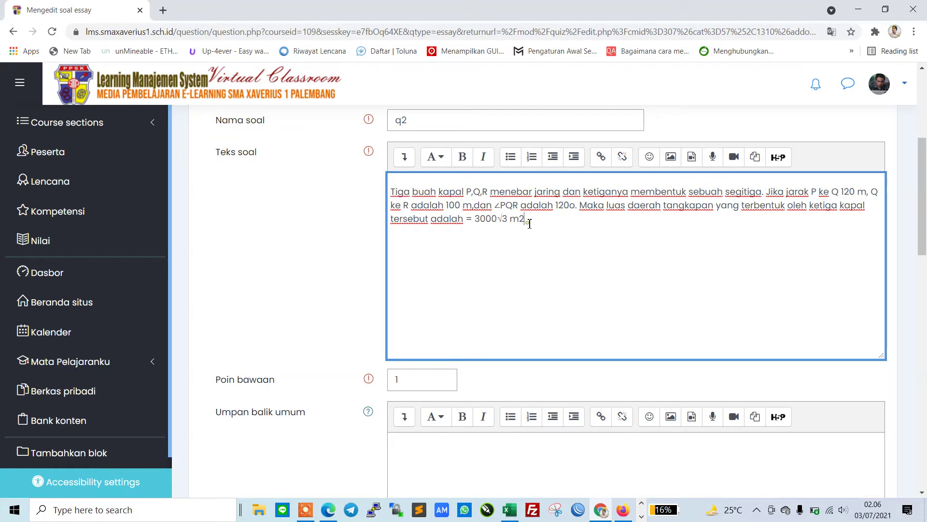
Step: Delete the answer after the equals sign at the end of the q2 question text and save the question
left_click_drag(529, 223, 486, 221)
key("BackSpace")
scroll(563, 253, "down", 9)
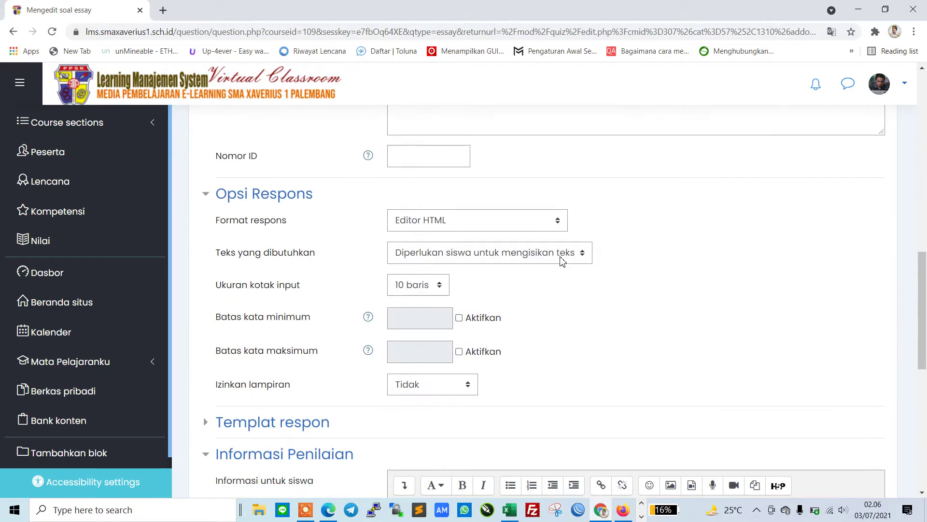
scroll(559, 259, "down", 8)
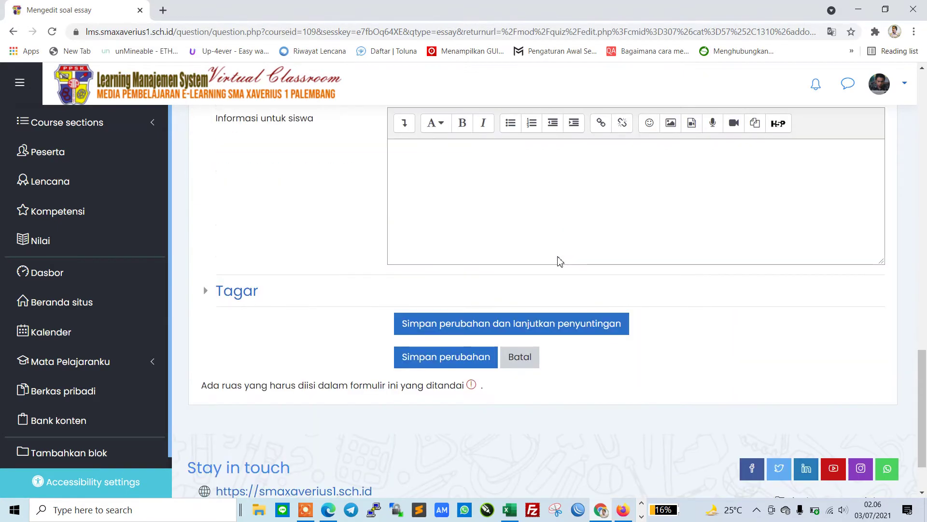
left_click(451, 357)
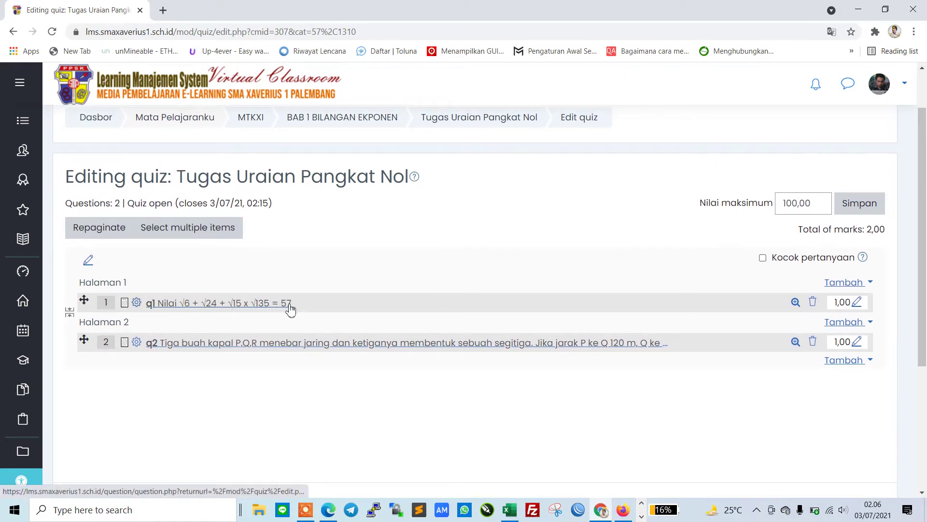
Step: Edit question q1 to remove the answer 57 after the equals sign in its text, and save the changes
left_click(136, 305)
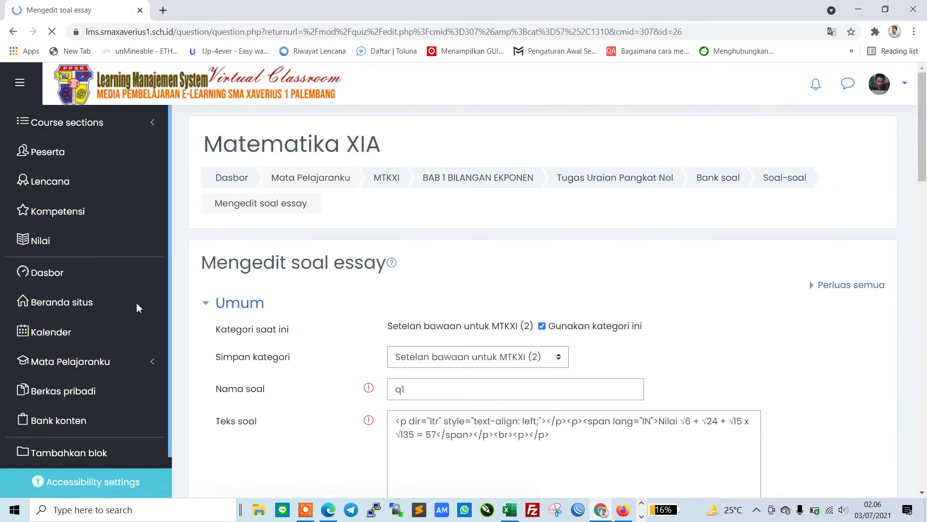
scroll(531, 270, "down", 4)
double_click(519, 279)
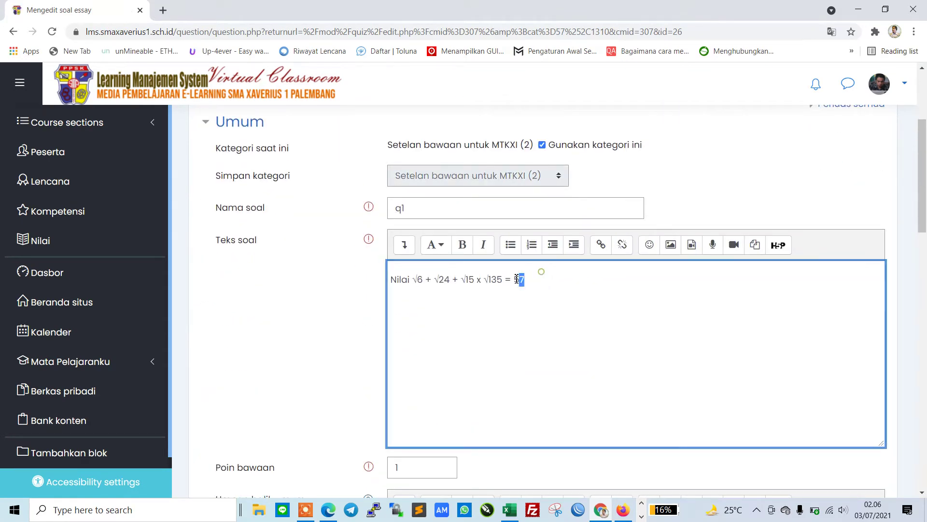
double_click(516, 279)
key("BackSpace")
scroll(638, 297, "down", 12)
scroll(493, 379, "down", 5)
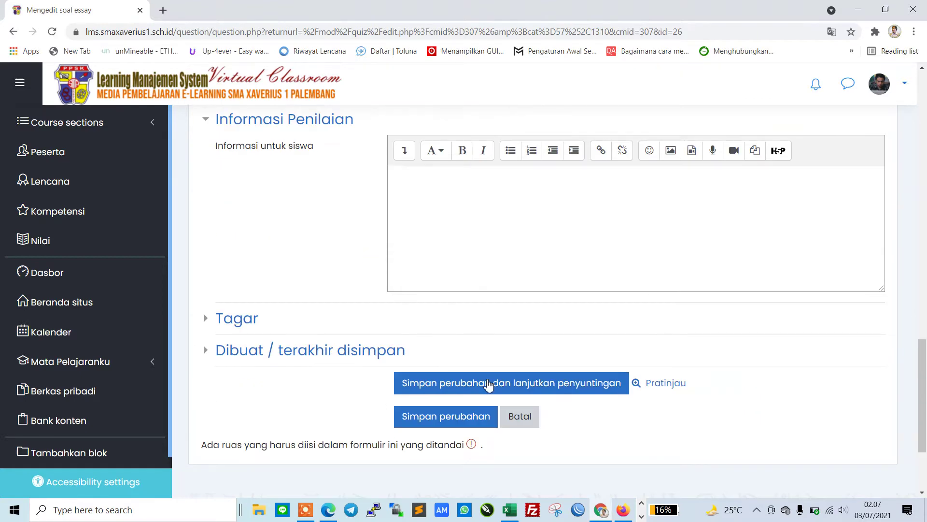
left_click(457, 414)
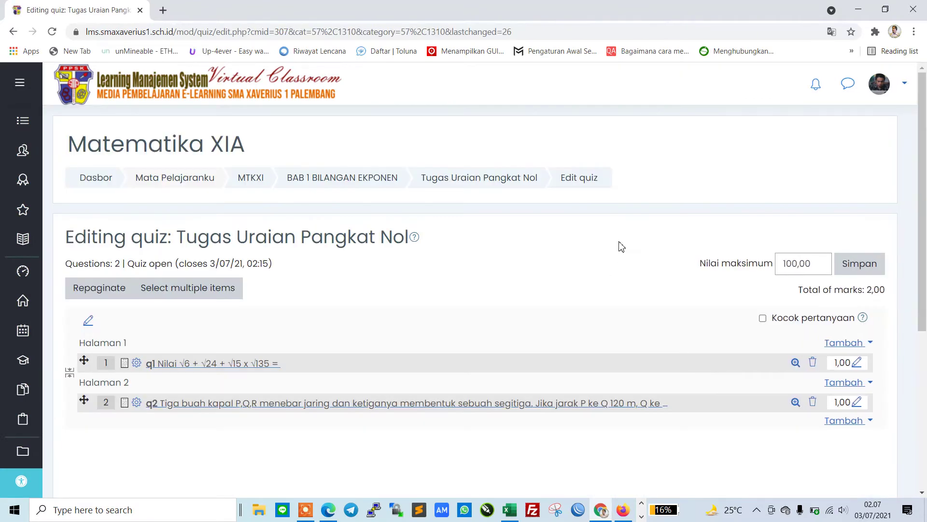
Step: Return to the BAB 1 BILANGAN EKPONEN section of the course and view the Tugas Uraian Pangkat Nol entry
scroll(623, 321, "down", 5)
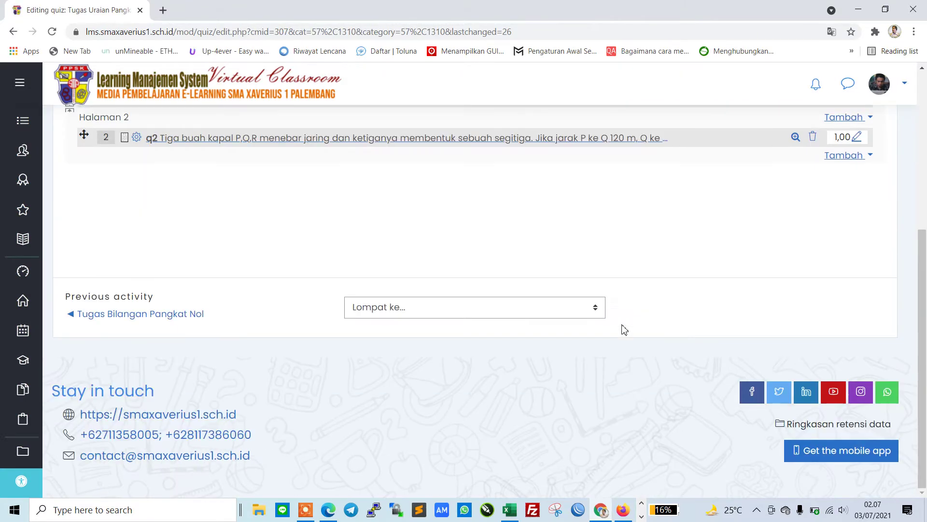
scroll(625, 329, "up", 5)
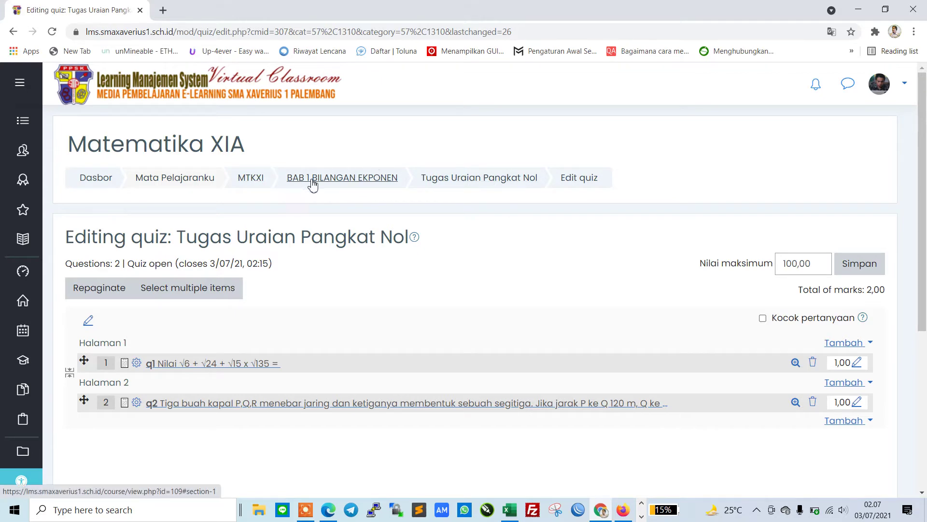
left_click(362, 182)
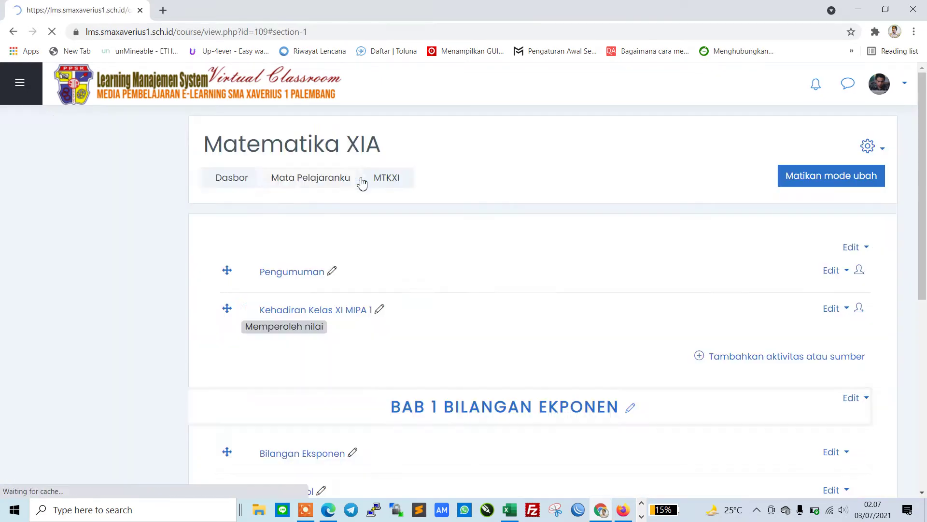
scroll(585, 258, "down", 4)
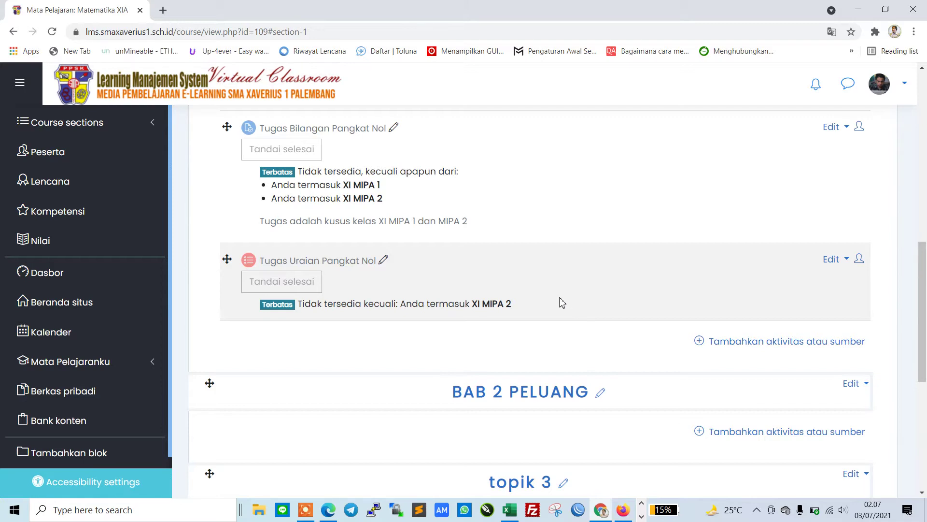
Step: Switch to Edge, log in to the e-learning site with the prefilled student account, and decline saving the password
mouse_move(327, 508)
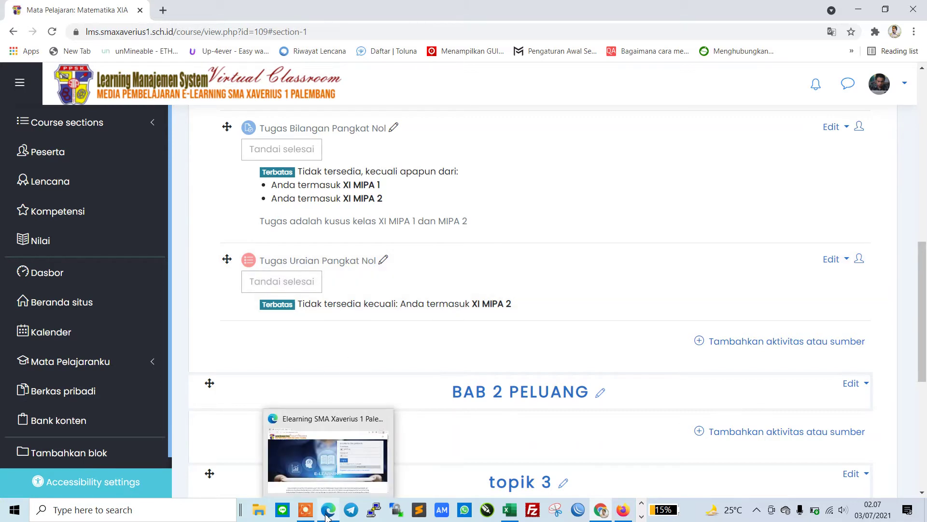
left_click(318, 468)
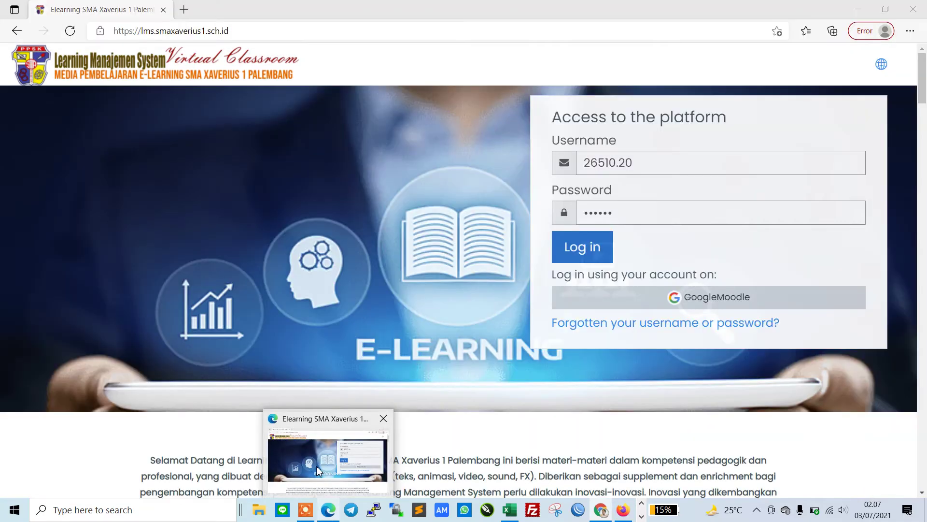
left_click(595, 250)
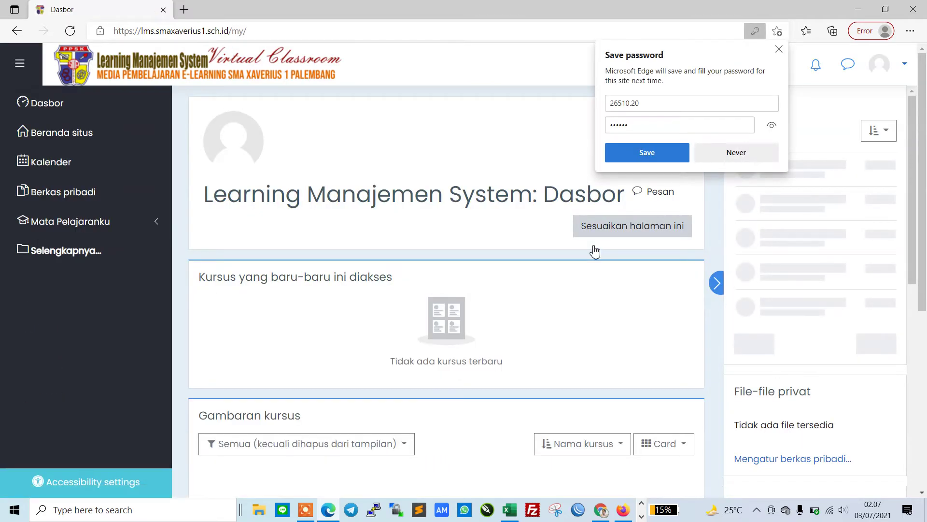
left_click(723, 163)
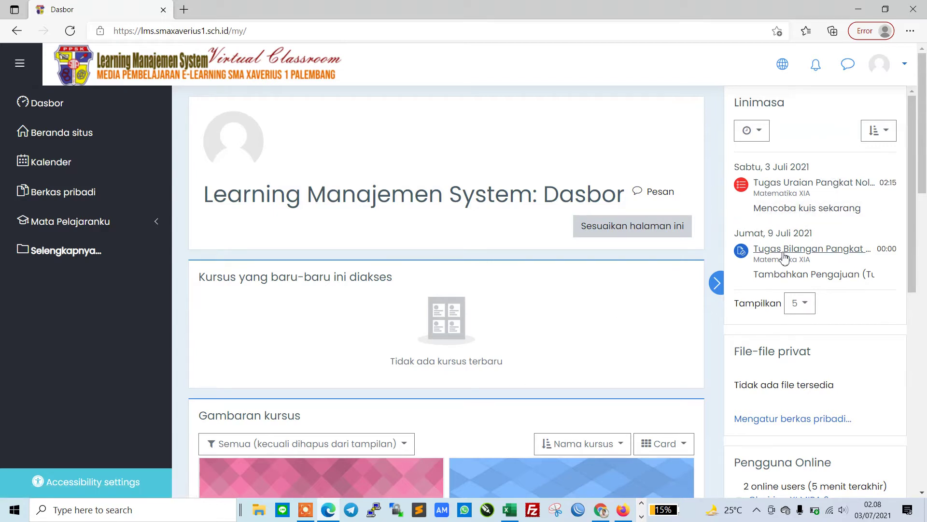
Step: Examine the student dashboard's course overview and its timeline of upcoming tasks
scroll(431, 334, "down", 1)
scroll(431, 334, "down", 6)
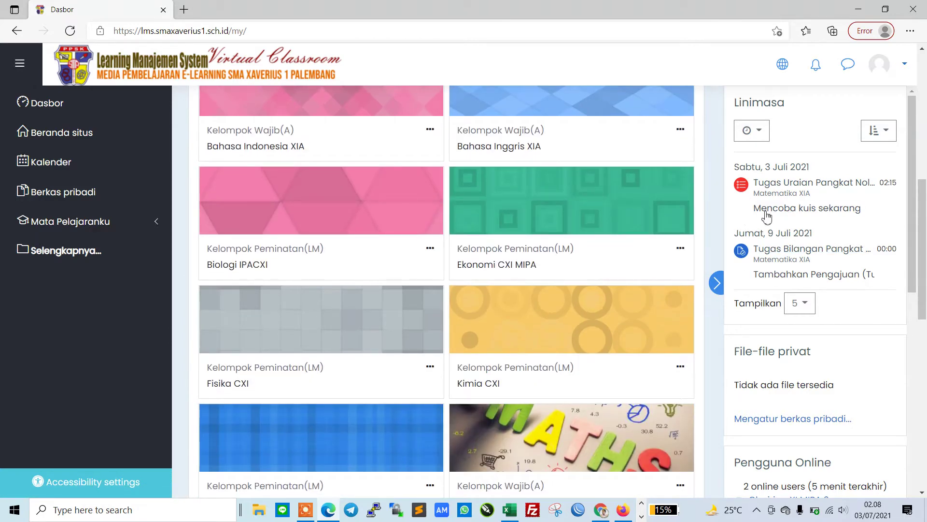
scroll(767, 217, "down", 9)
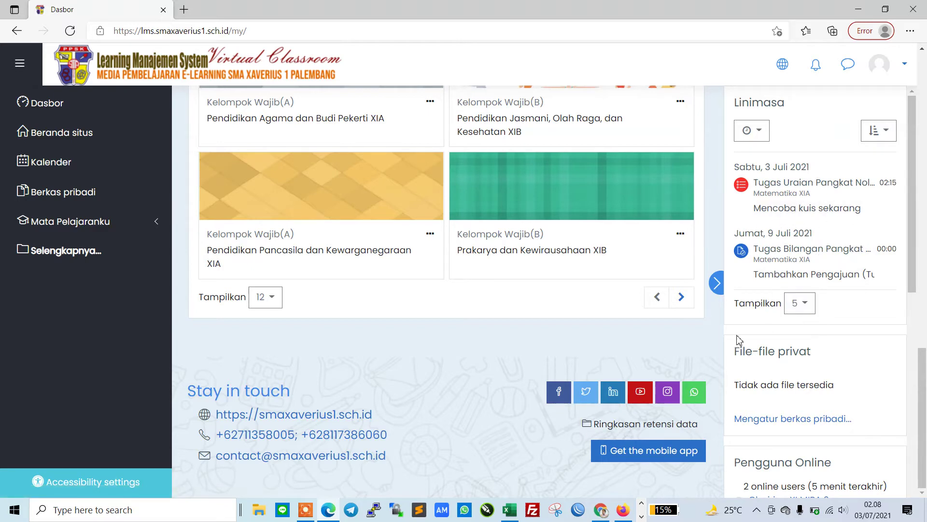
scroll(531, 223, "up", 10)
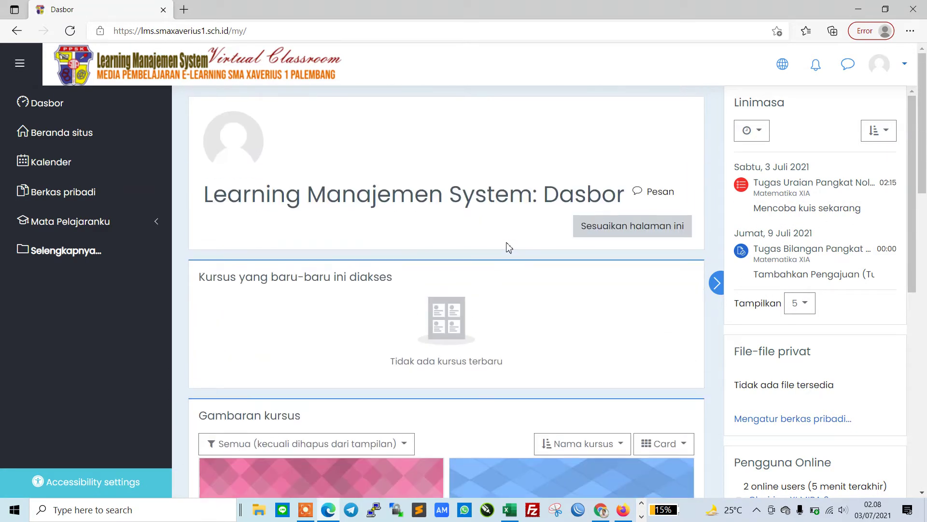
scroll(503, 251, "down", 5)
scroll(497, 255, "up", 5)
scroll(387, 253, "down", 5)
scroll(290, 251, "up", 5)
Step: Open Tugas Uraian Pangkat Nol from the student's timeline, end the activity information tour, and review the quiz details
left_click(786, 183)
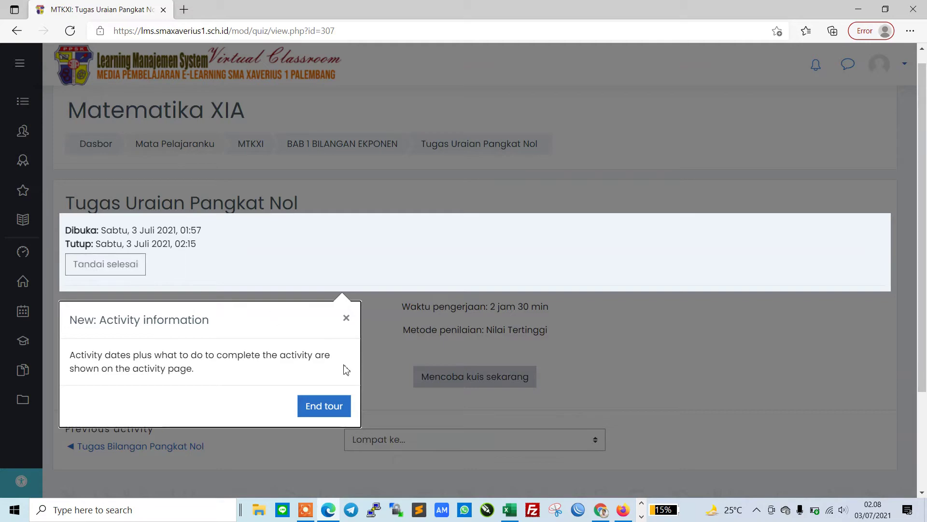
left_click(333, 411)
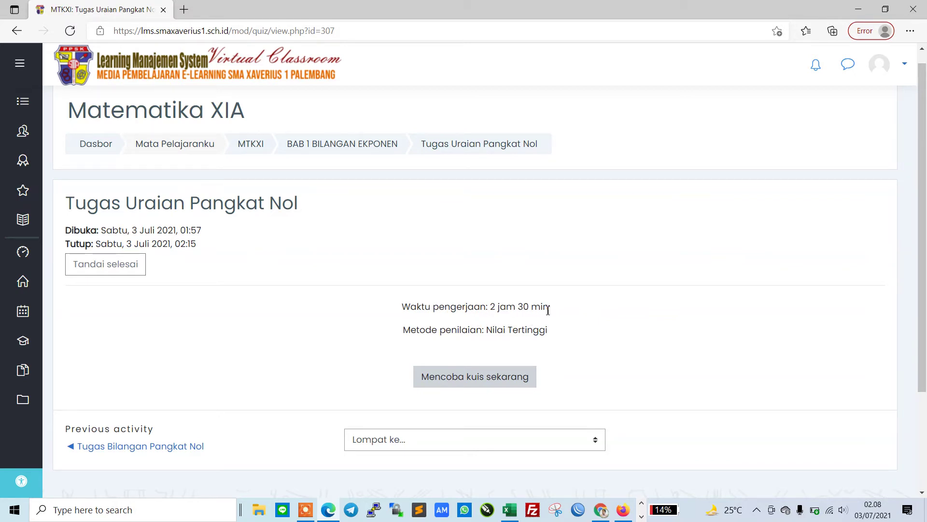
scroll(620, 310, "down", 3)
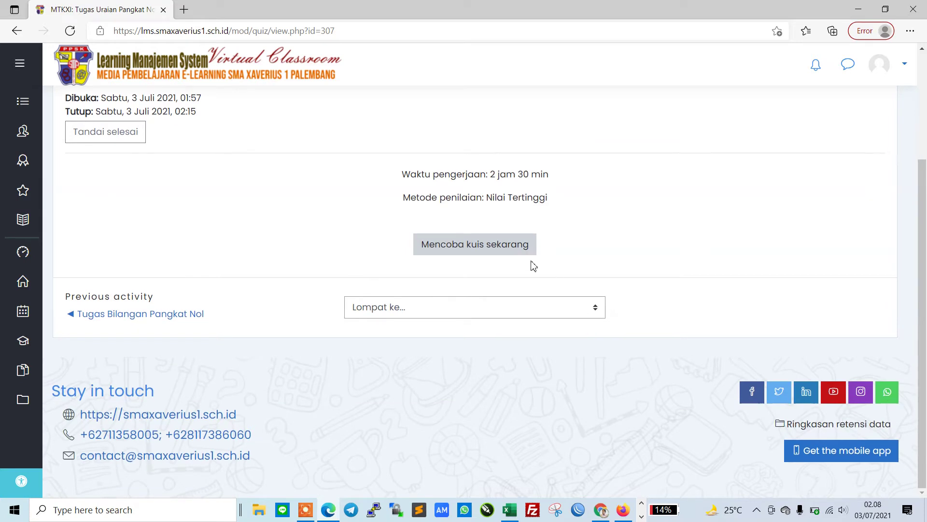
scroll(533, 263, "up", 1)
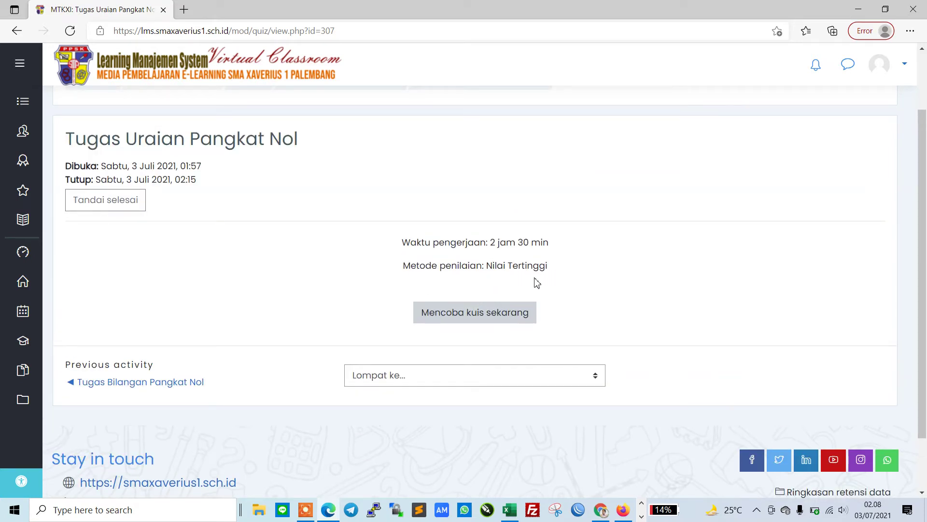
Step: Switch to Firefox, log in to the e-learning site with the second prefilled student account, and decline saving the login
left_click(624, 517)
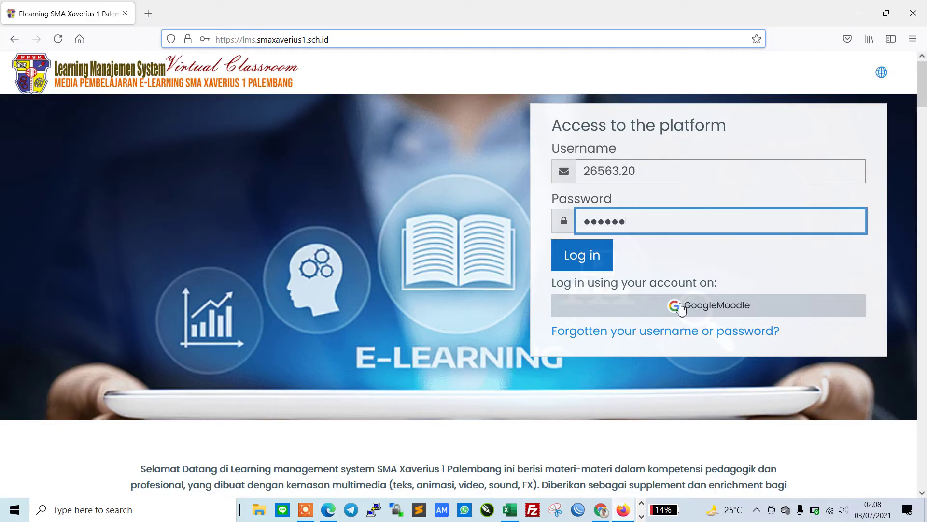
left_click(578, 265)
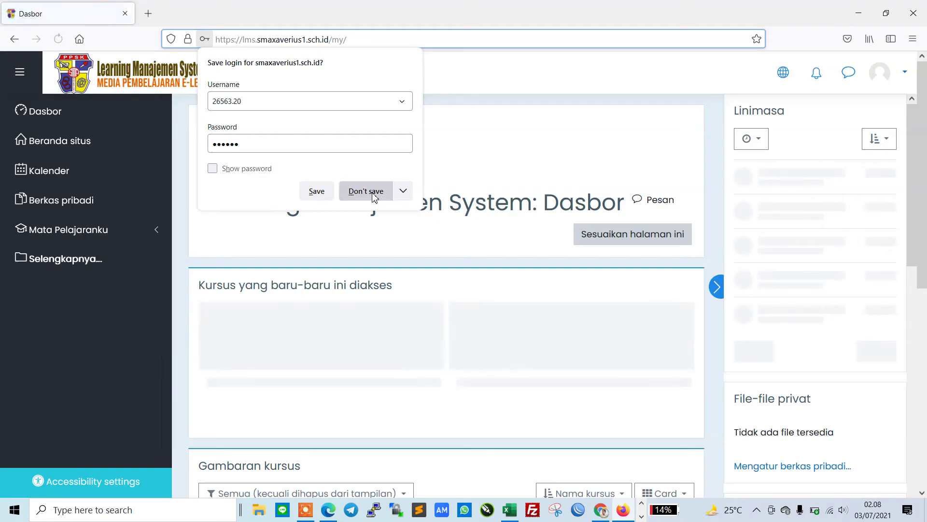
left_click(377, 194)
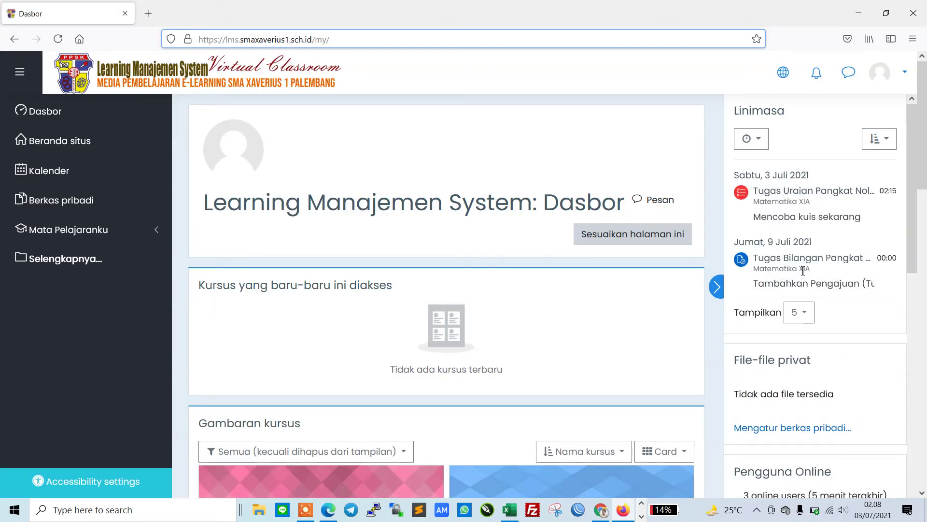
Step: Review the second student's dashboard and check which class the account belongs to
scroll(405, 258, "down", 3)
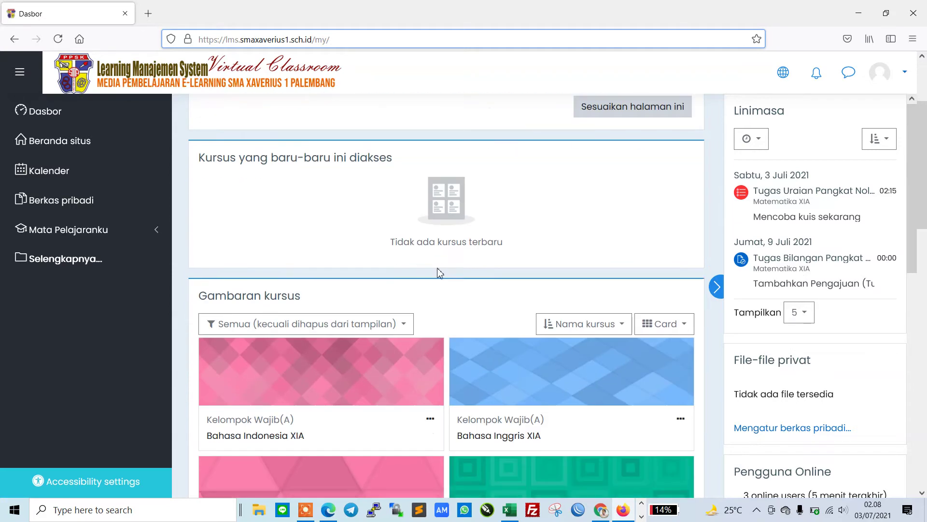
scroll(720, 261, "up", 3)
left_click(903, 75)
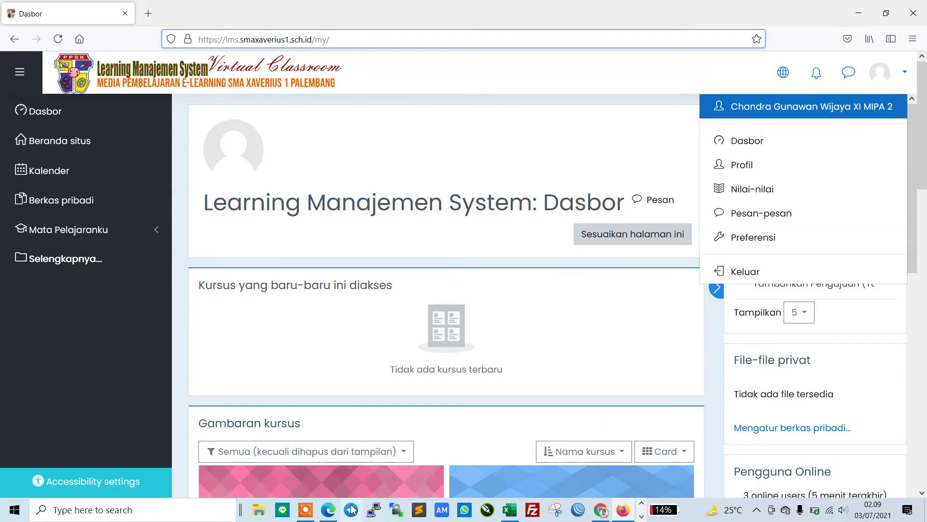
Step: Switch to Edge and check the class of the student logged in there, leaving the quiz page open
left_click(327, 511)
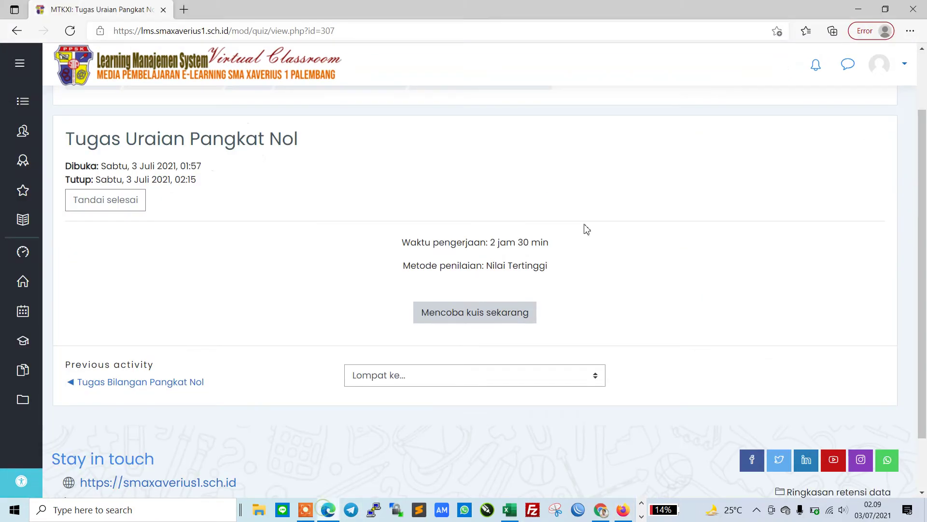
left_click(893, 71)
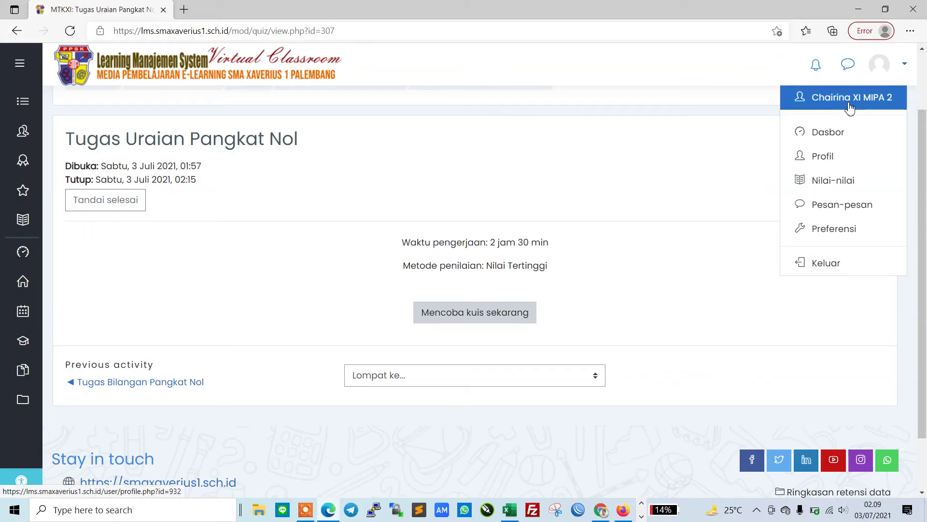
left_click(733, 307)
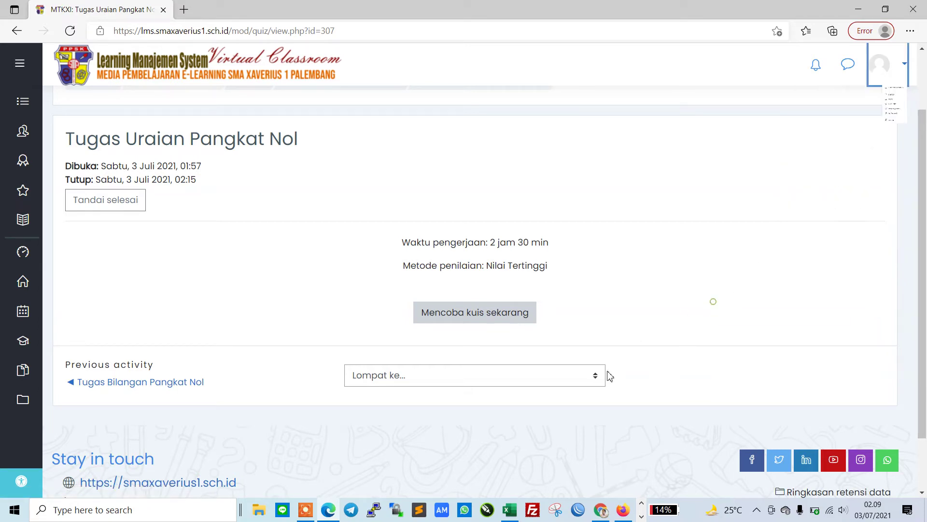
Step: Check the quiz's class restriction on the teacher's course page in Chrome, and log the student out of the e-learning site in Edge
left_click(600, 510)
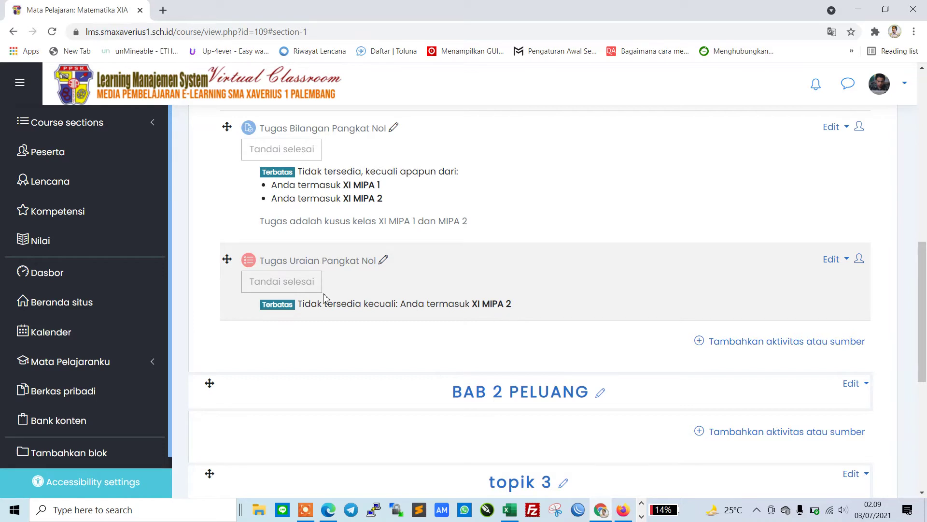
left_click(328, 510)
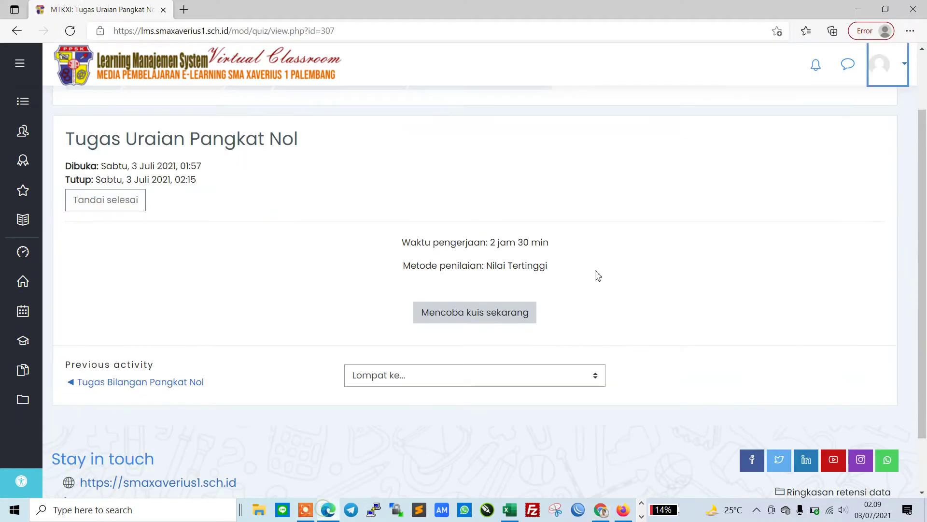
scroll(401, 285, "up", 2)
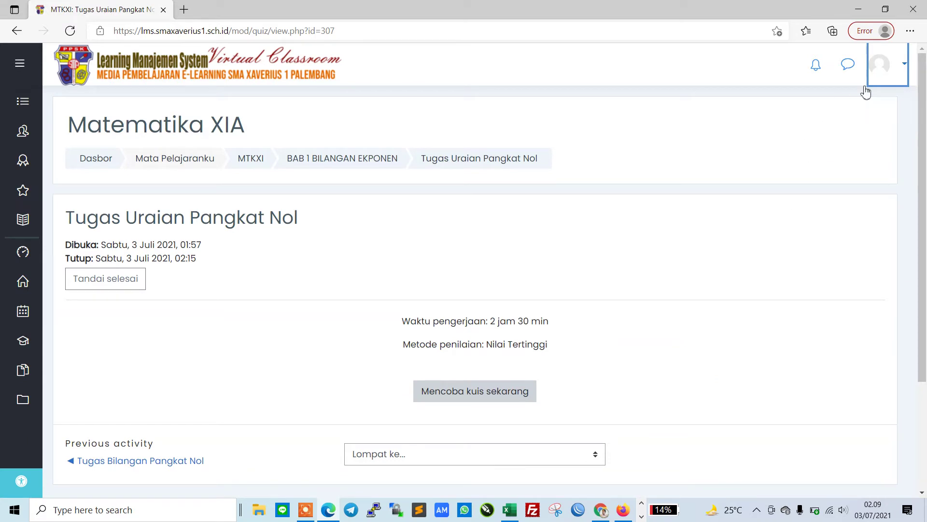
left_click(905, 67)
left_click(839, 261)
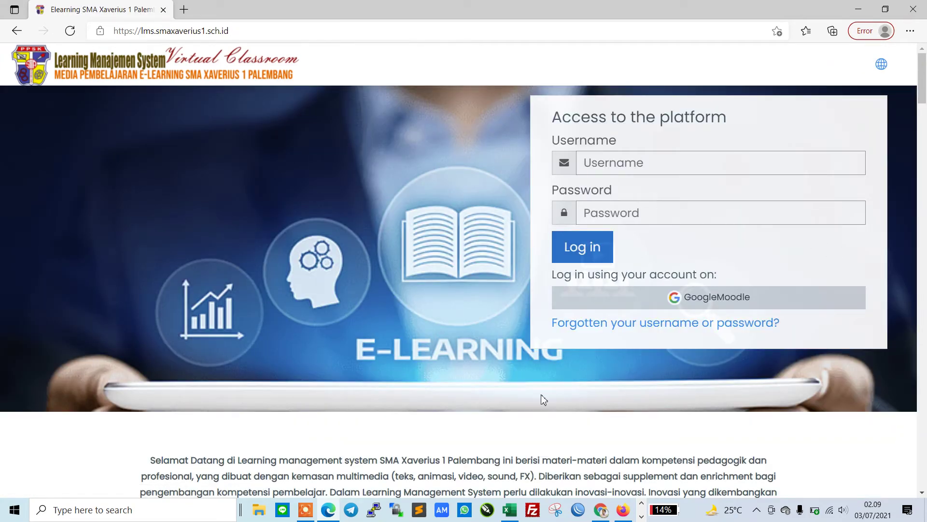
Step: Log in to the e-learning site in Edge with an XI MIPA 1 student's username and password copied from the userupload workbook
left_click(510, 509)
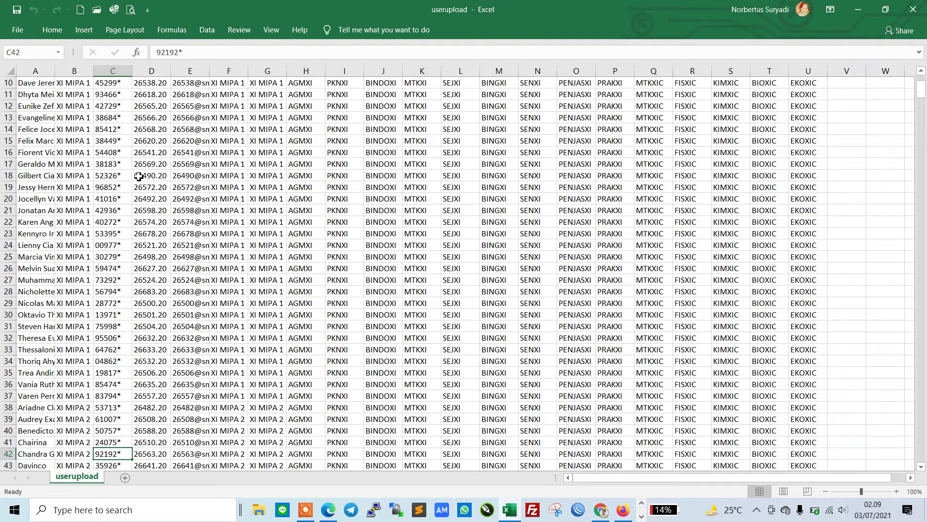
left_click(144, 176)
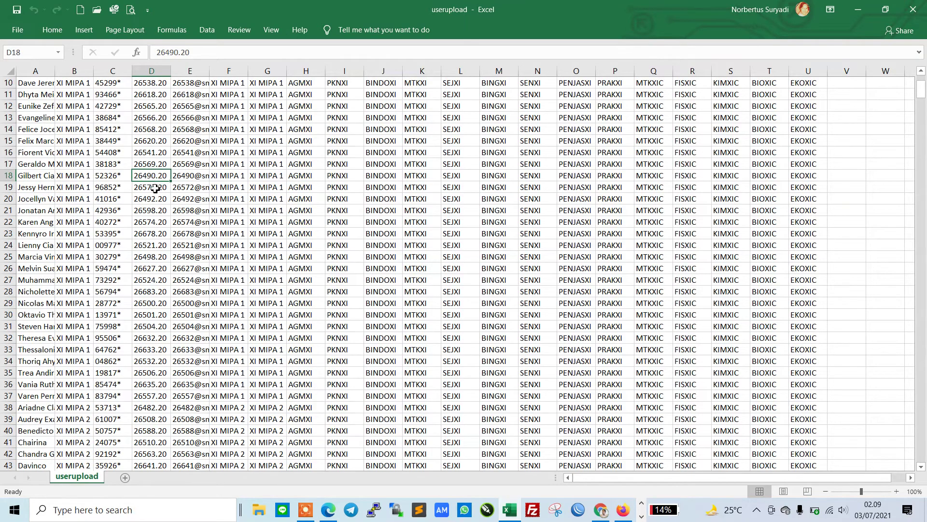
key("ctrl+c")
left_click(329, 510)
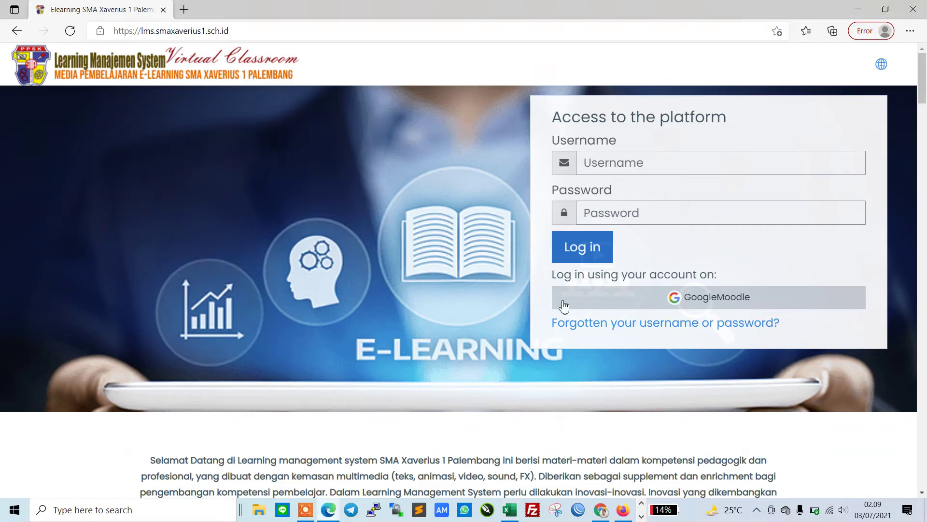
left_click(623, 166)
key("ctrl+v")
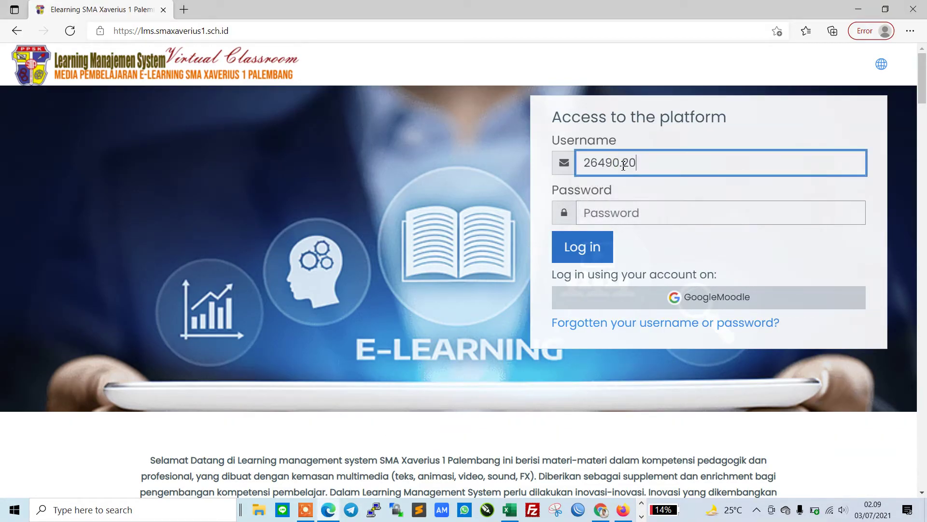
left_click(510, 509)
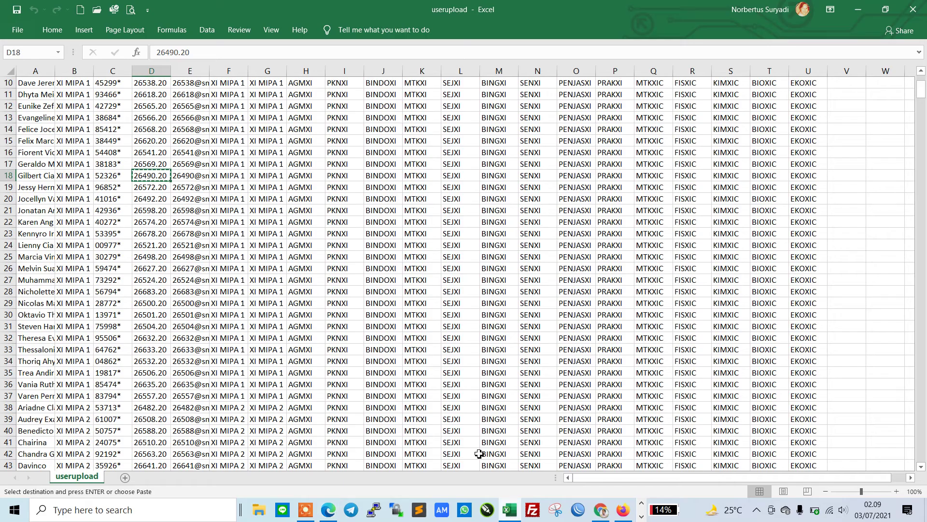
left_click(116, 175)
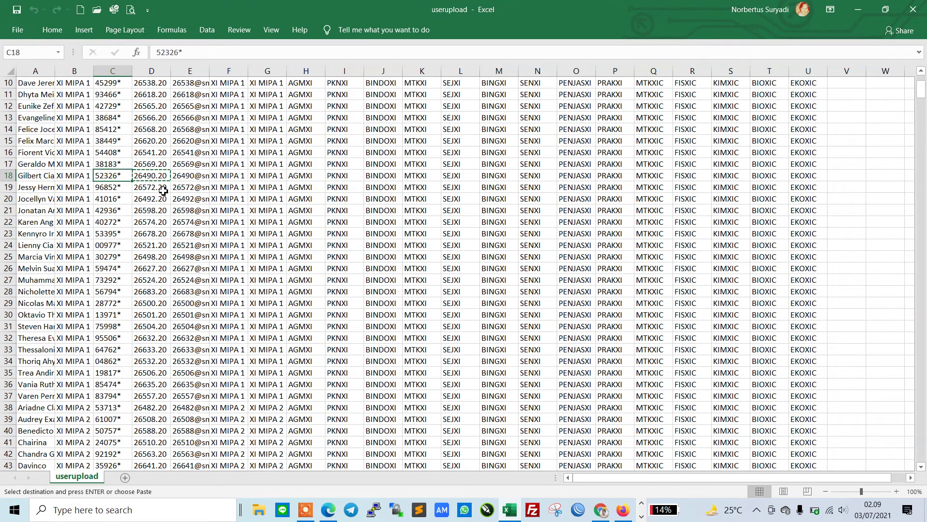
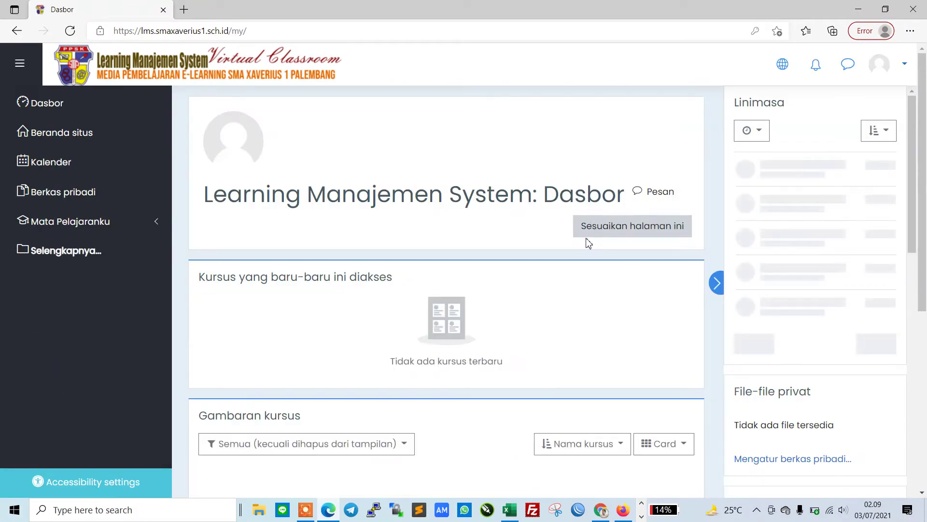
Step: Check the class of the logged-in student and open the Matematika XIA course from the dashboard
left_click(905, 66)
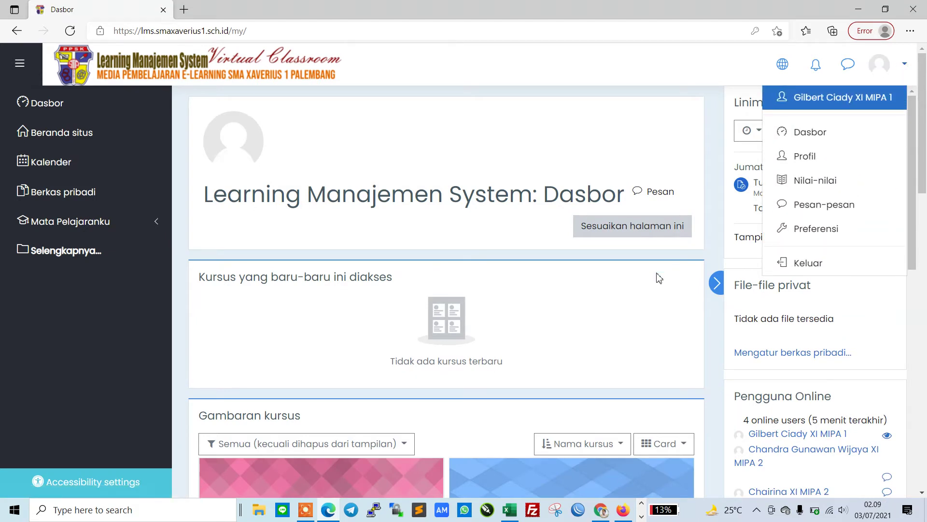
key("Escape")
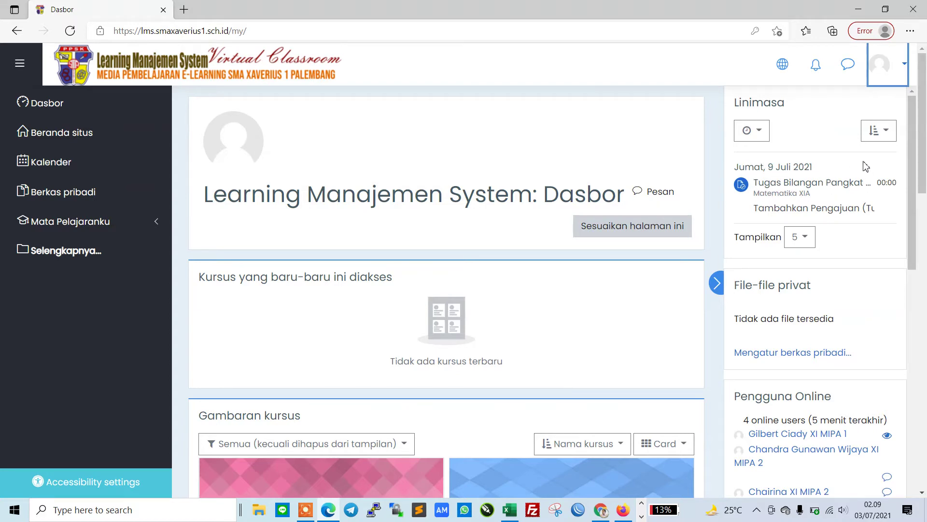
scroll(575, 310, "down", 10)
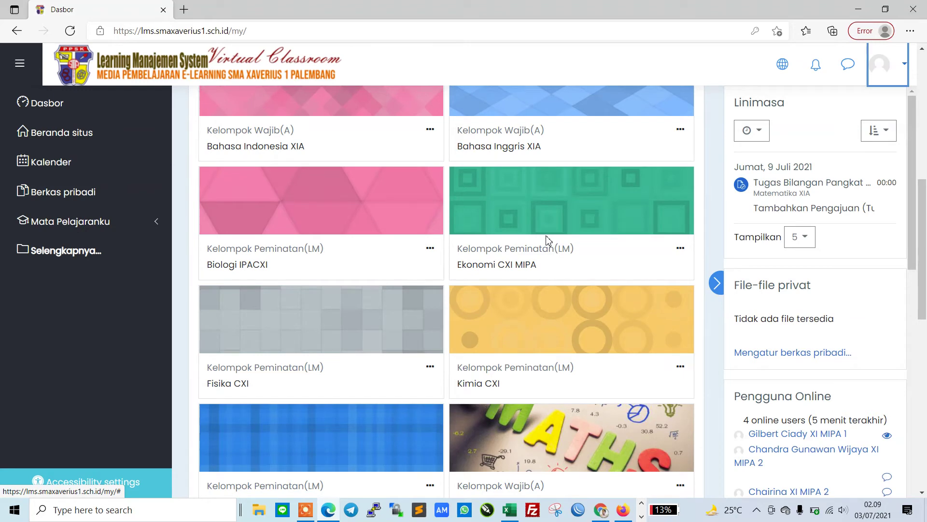
scroll(548, 240, "down", 5)
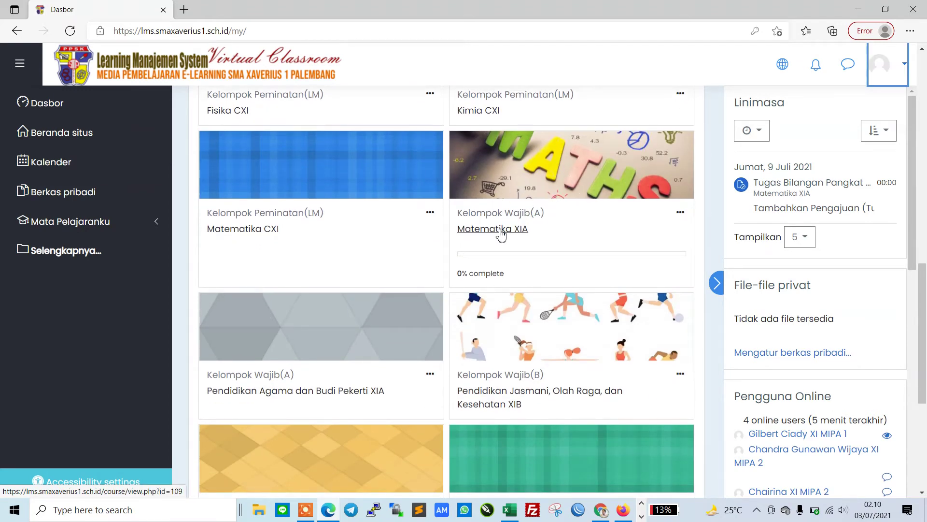
left_click(501, 232)
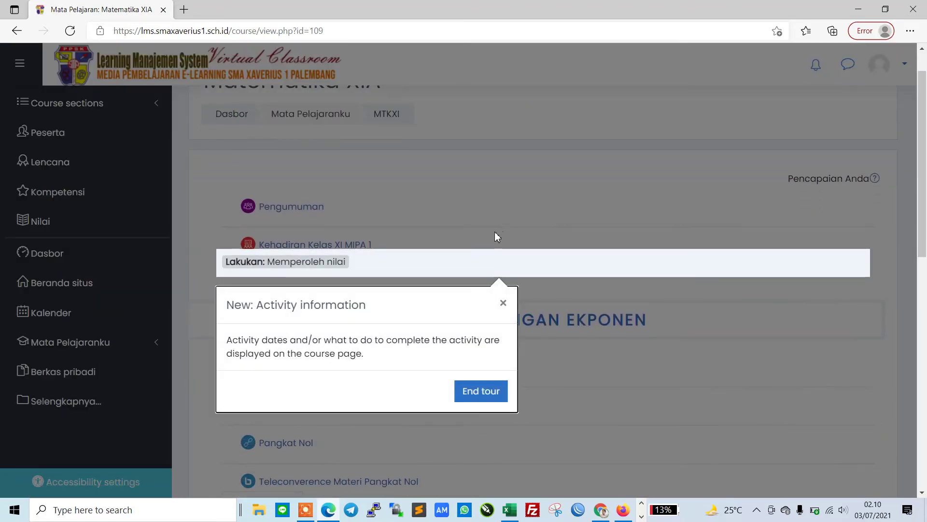
Step: Dismiss the activity information tour and examine whether Tugas Uraian Pangkat Nol is accessible to this XI MIPA 1 student
left_click(483, 255)
scroll(469, 245, "down", 6)
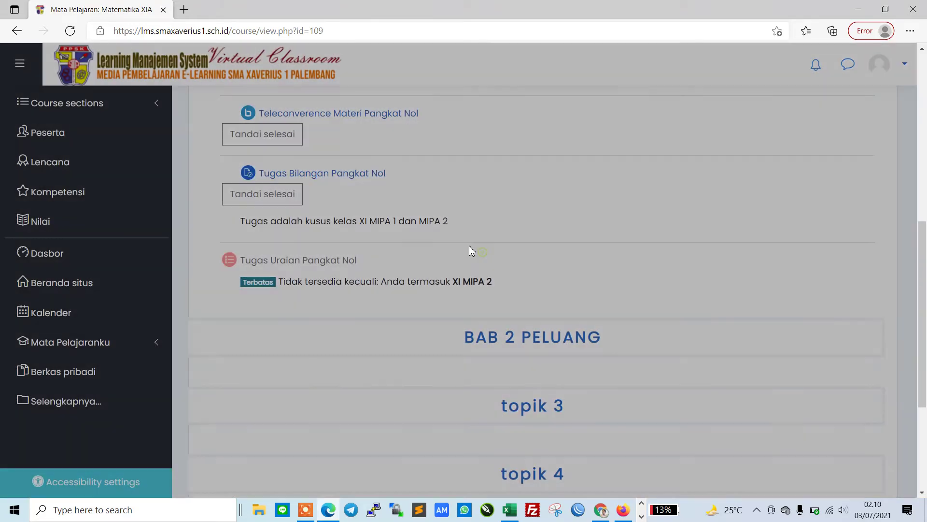
scroll(387, 241, "up", 1)
scroll(261, 181, "up", 1)
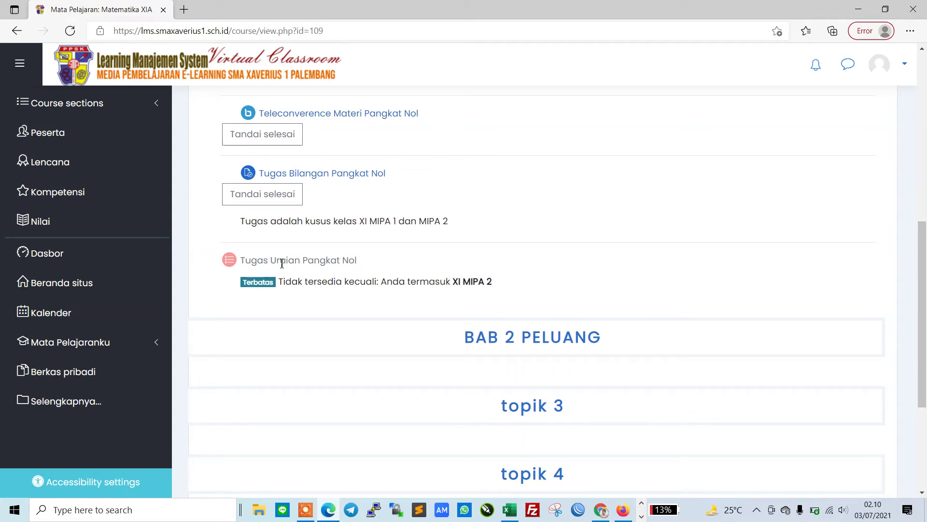
double_click(301, 261)
double_click(281, 261)
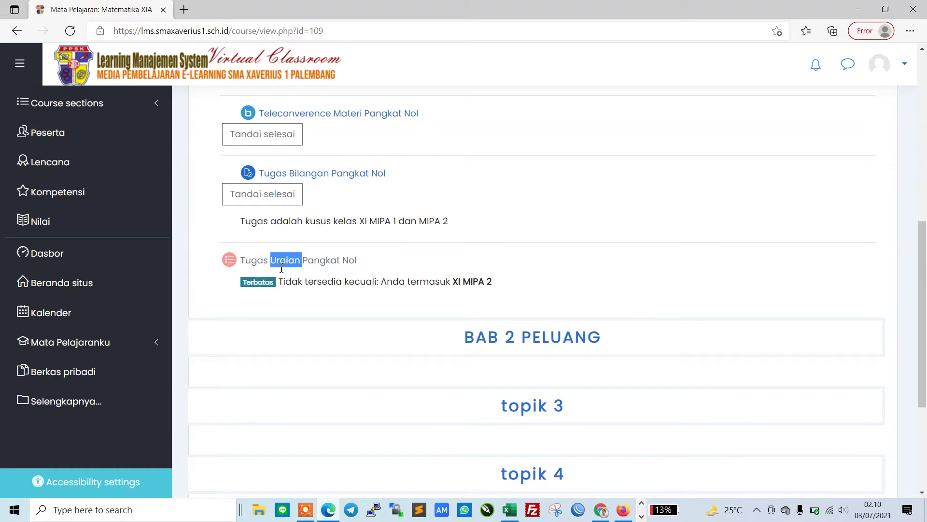
double_click(350, 260)
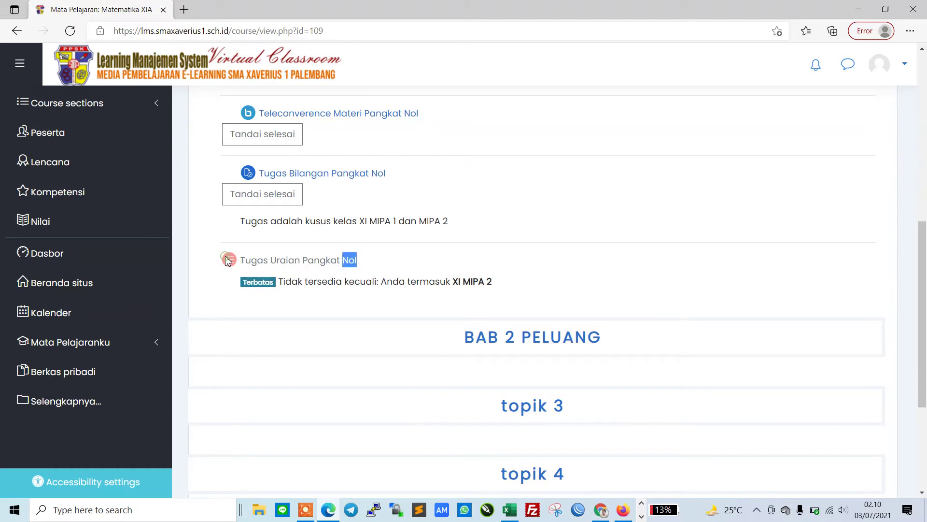
left_click(276, 267)
double_click(277, 265)
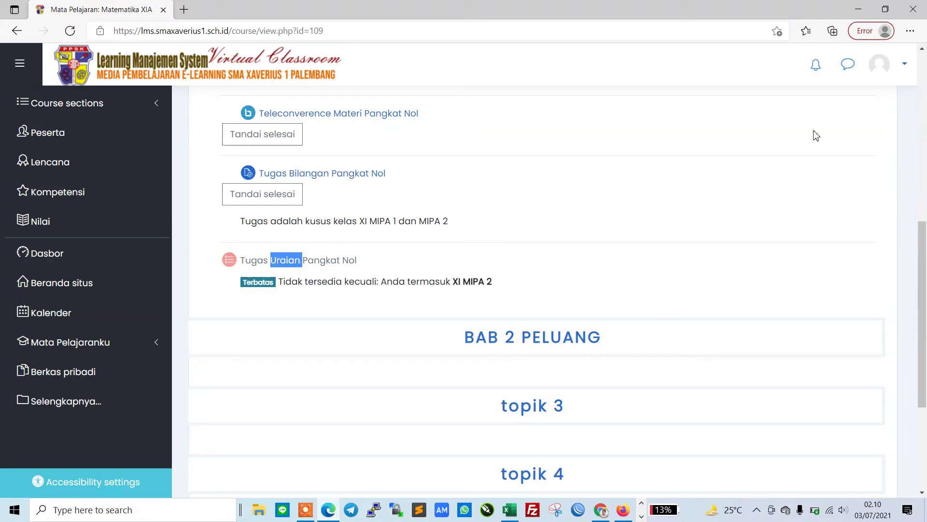
Step: Switch to Firefox and check the class of the student logged in there
left_click(623, 509)
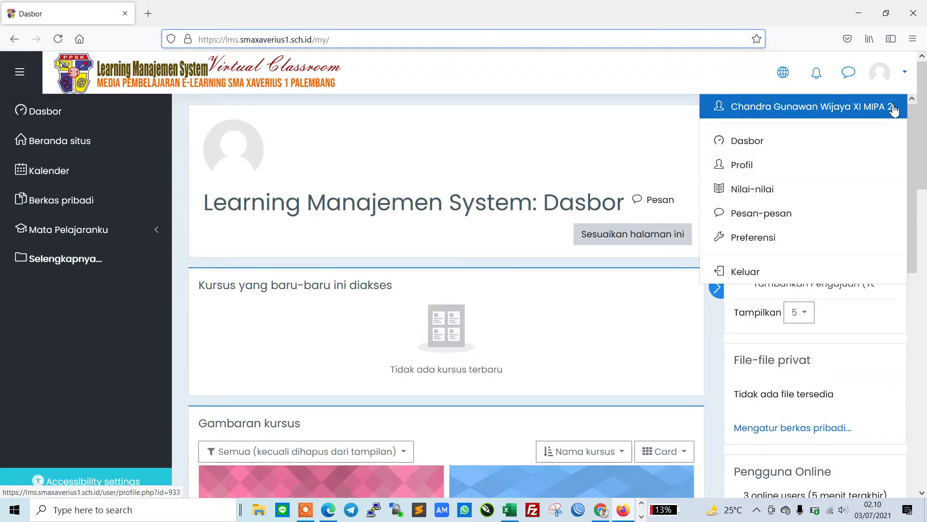
left_click(903, 77)
key("Escape")
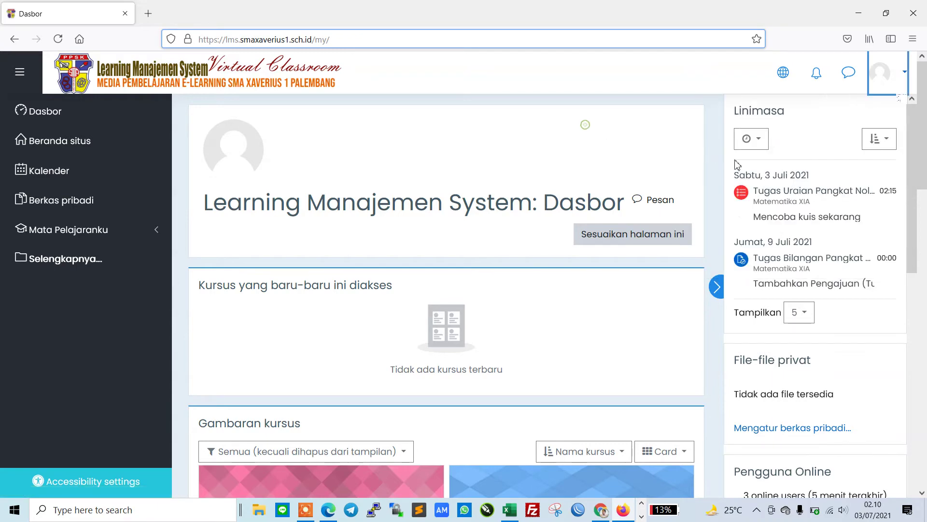
Step: Open Tugas Uraian Pangkat Nol from the student's timeline and start a timed quiz attempt
left_click(788, 193)
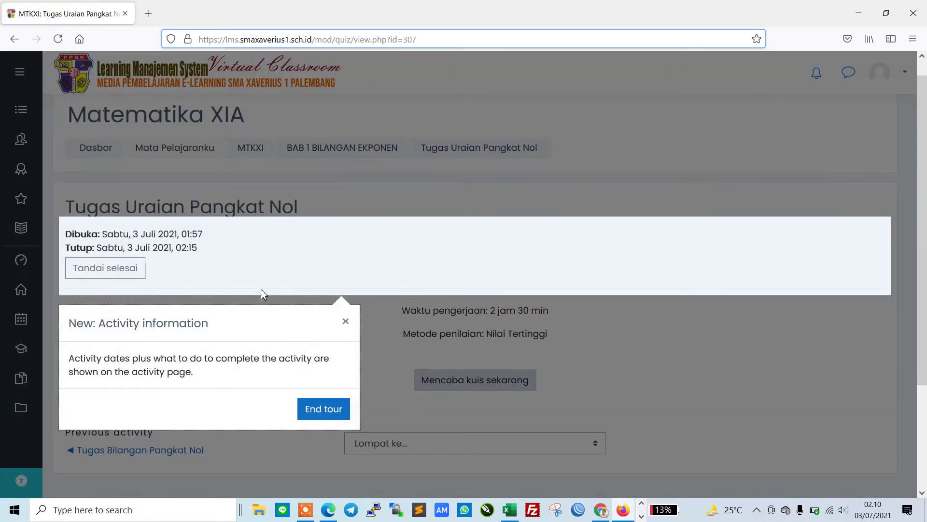
scroll(546, 351, "down", 2)
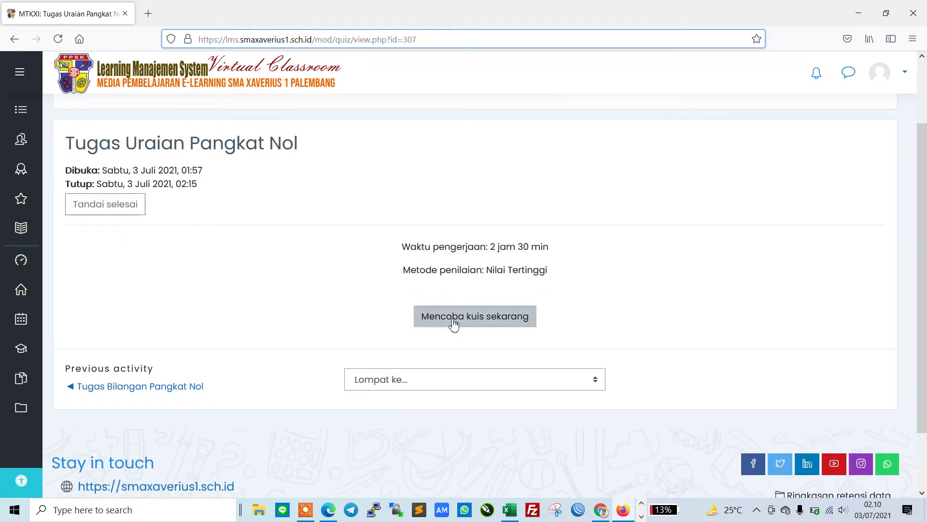
left_click(454, 321)
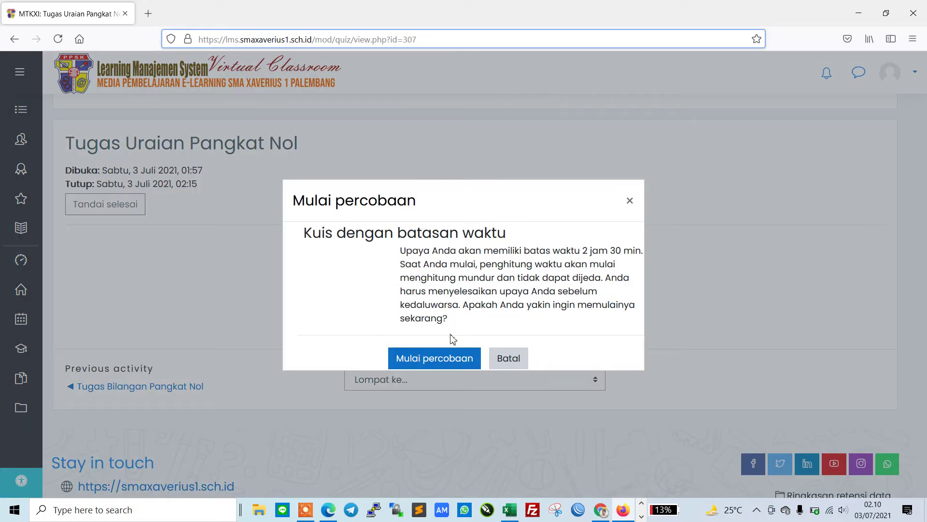
left_click(435, 363)
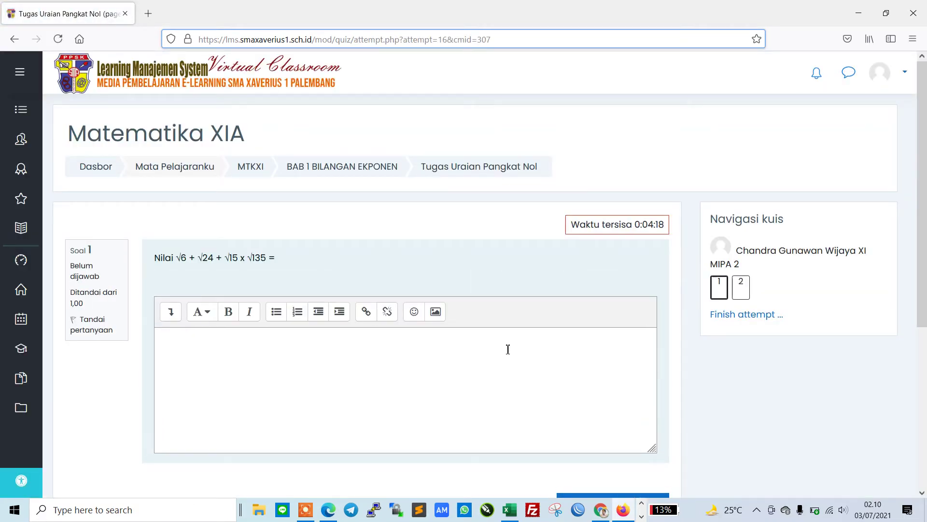
Step: Review questions 1 and 2 of the attempt, return to question 1, and check the remaining time
scroll(506, 343, "down", 2)
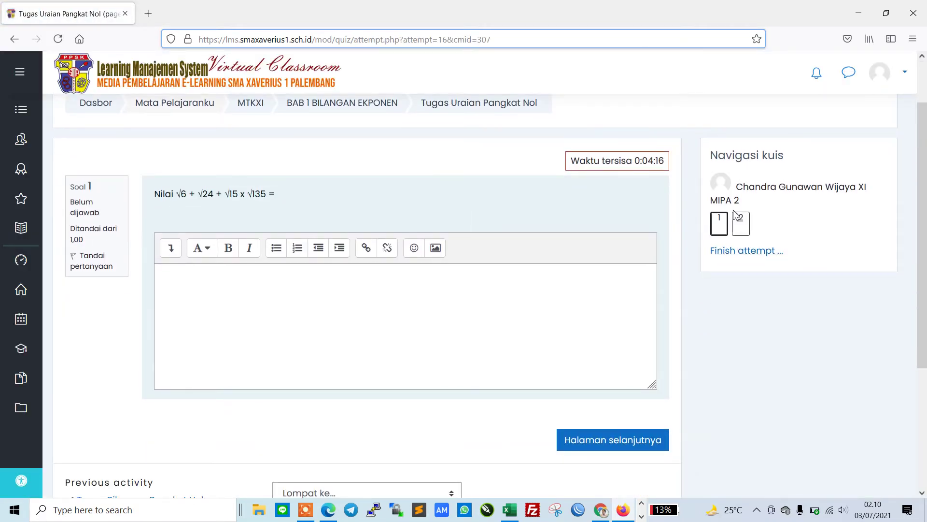
left_click(740, 223)
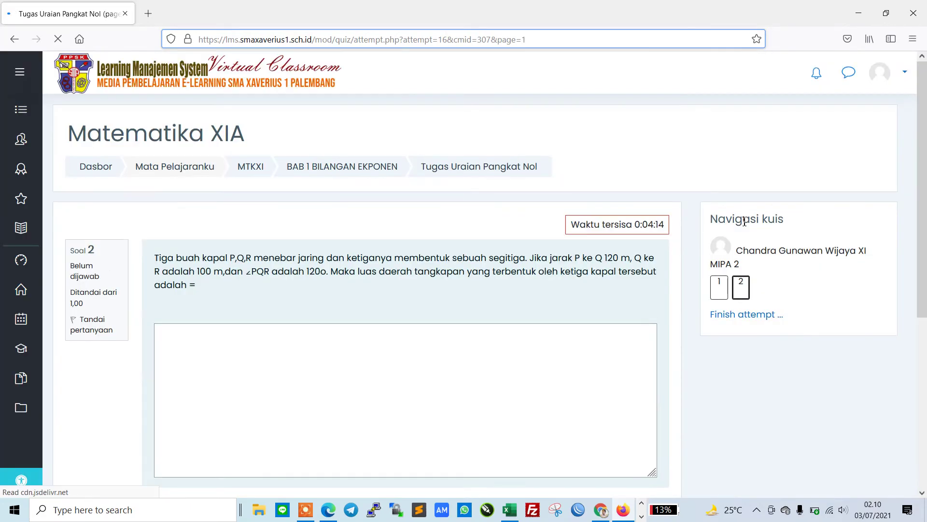
left_click(721, 290)
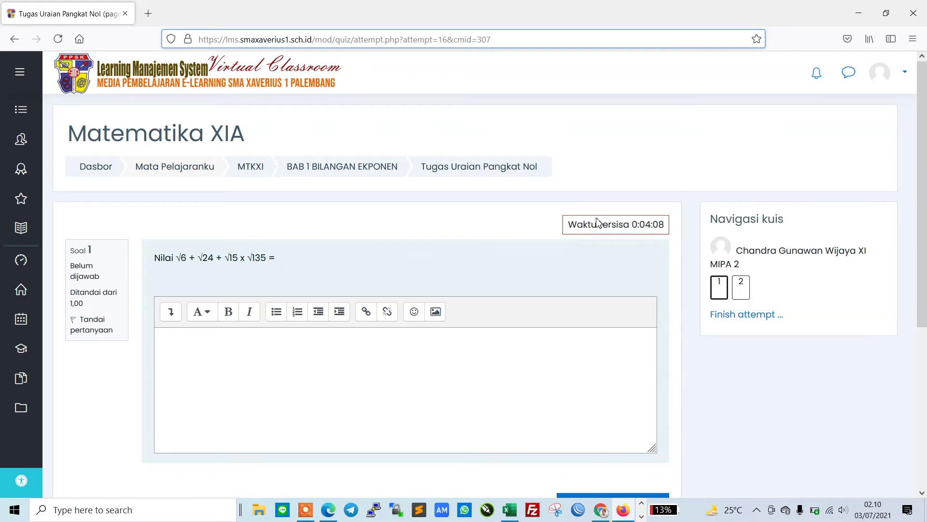
left_click_drag(583, 224, 665, 228)
double_click(663, 227)
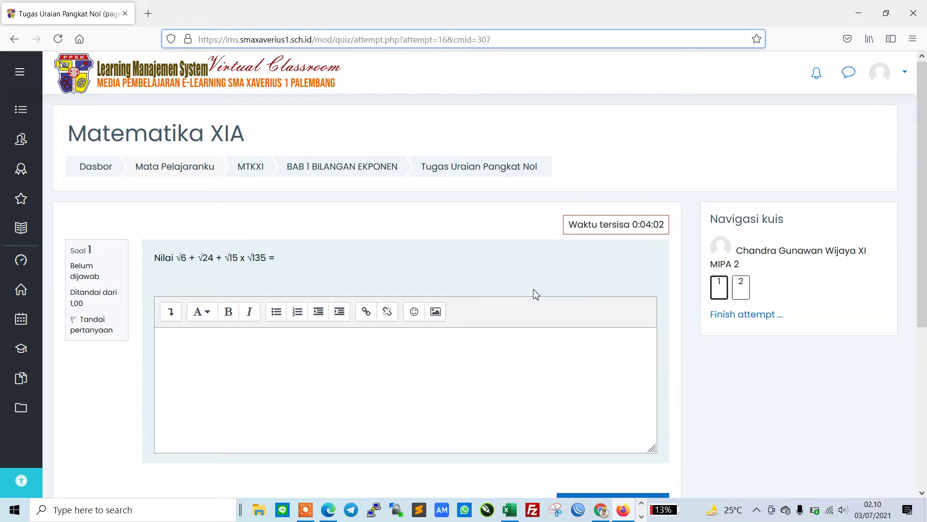
Step: Activate question 1's answer field and toggle the editor's additional formatting tools
scroll(534, 291, "down", 2)
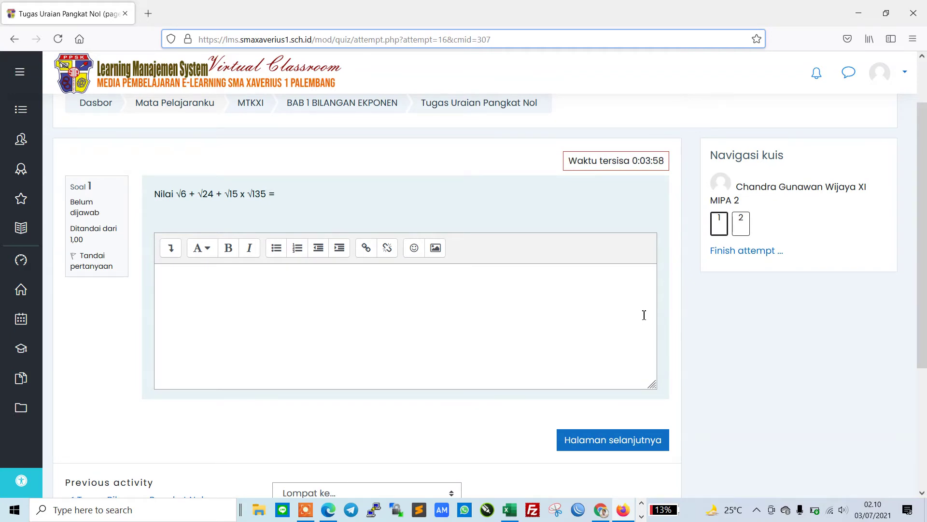
scroll(254, 282, "up", 2)
scroll(134, 356, "down", 1)
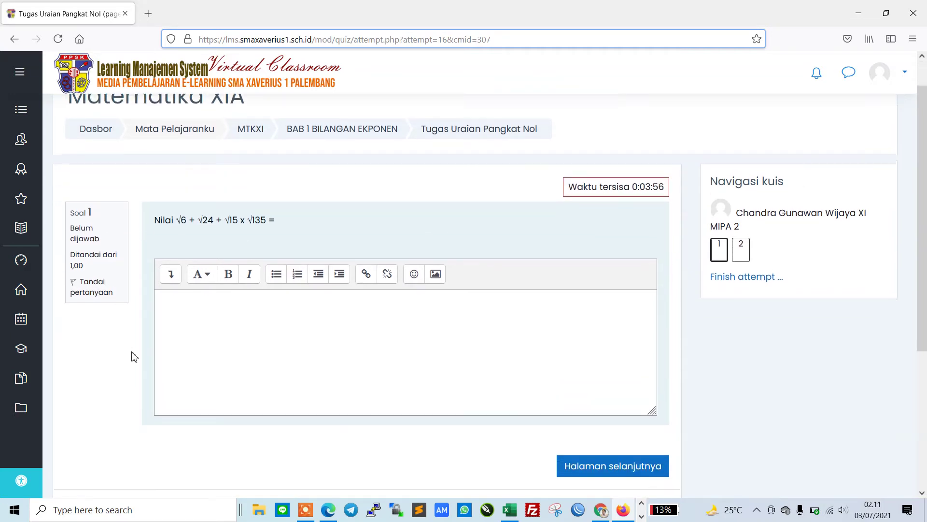
scroll(134, 357, "down", 1)
left_click(178, 300)
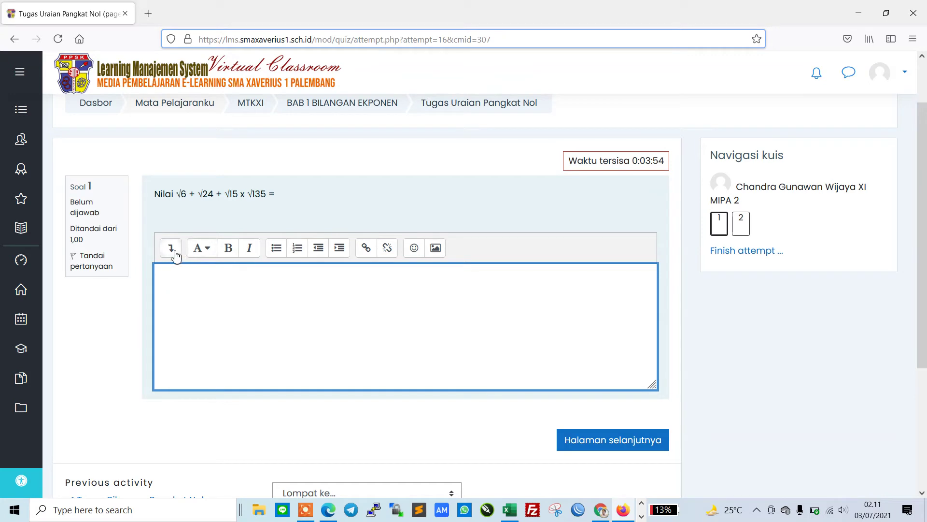
left_click(172, 248)
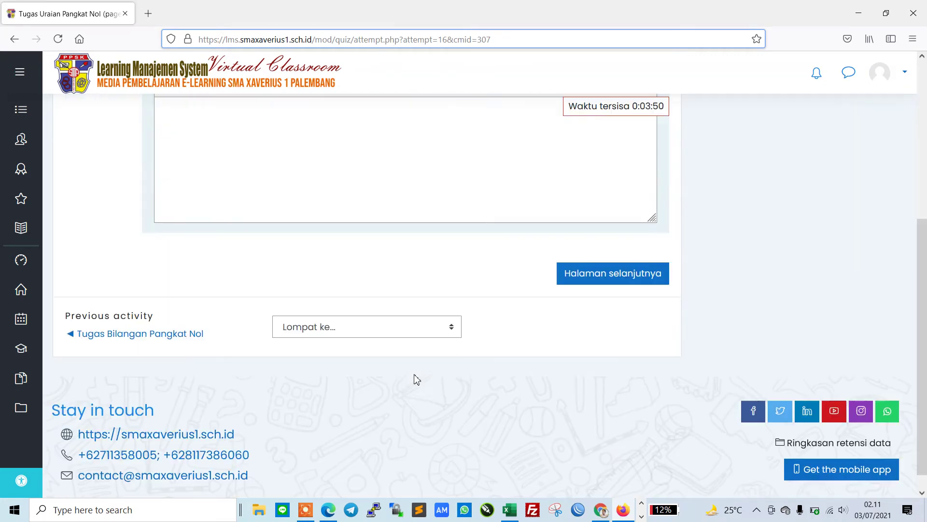
Step: Answer question 1 with the MathType formula √57
scroll(413, 378, "down", 7)
scroll(409, 372, "up", 3)
scroll(407, 358, "up", 4)
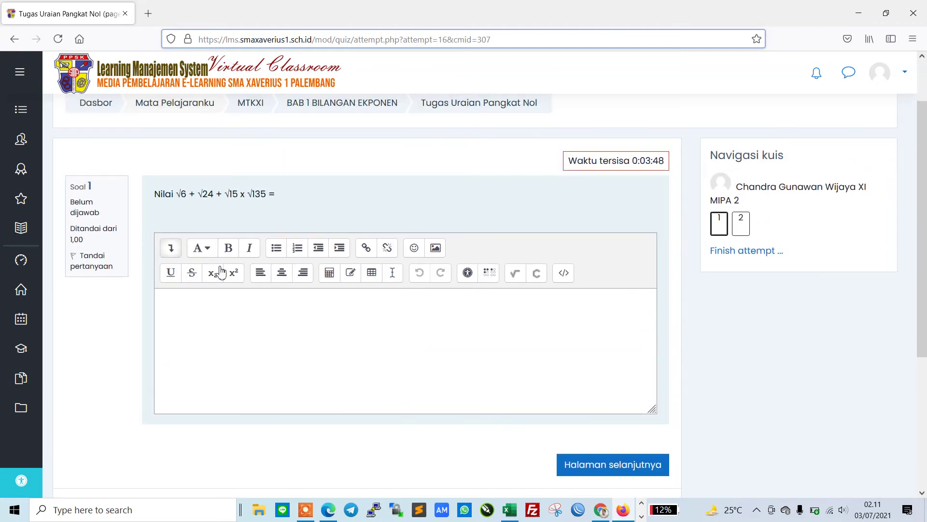
left_click(245, 303)
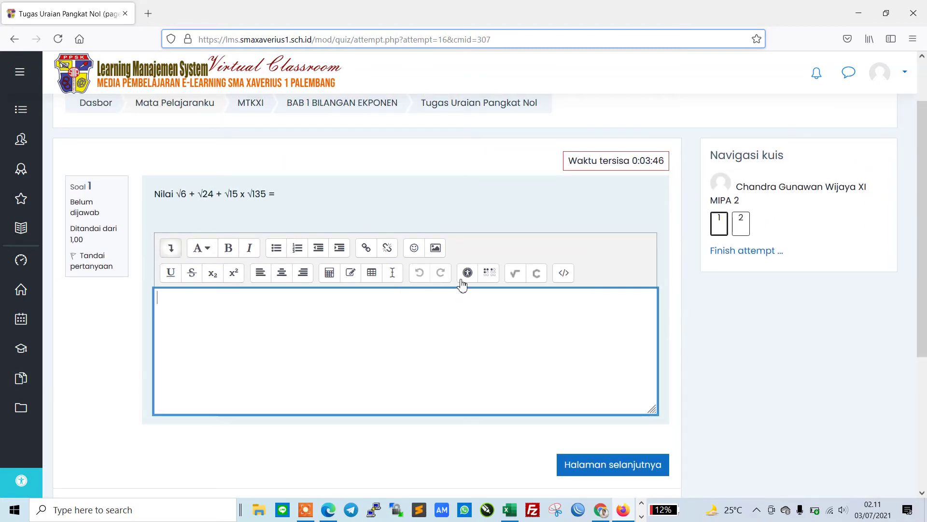
left_click(515, 274)
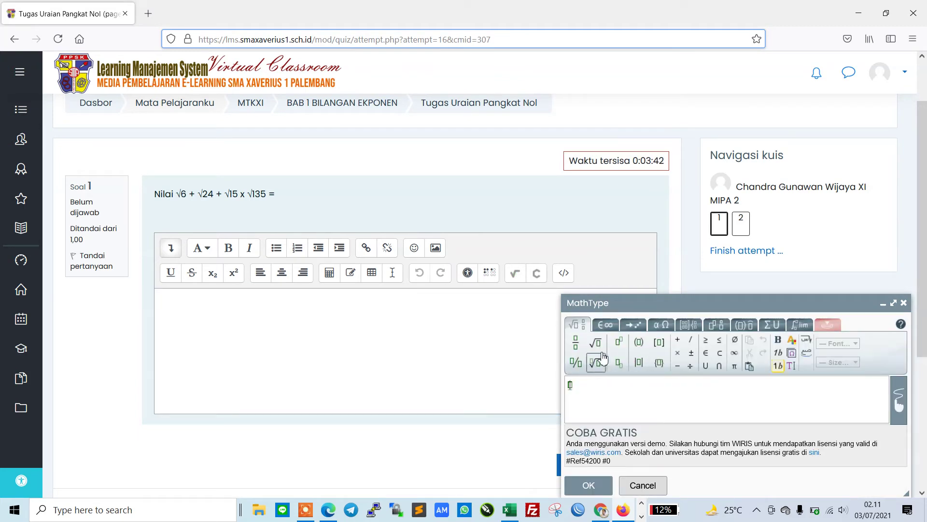
left_click(597, 362)
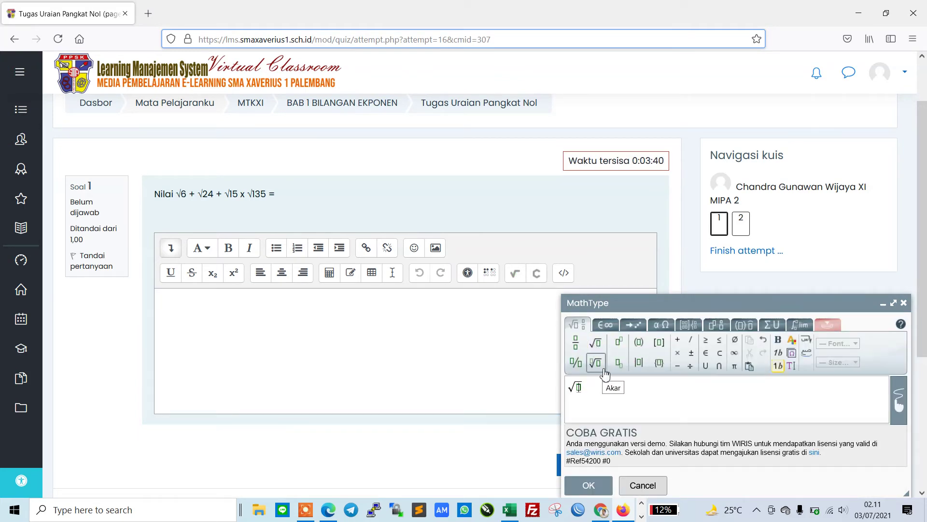
type("57")
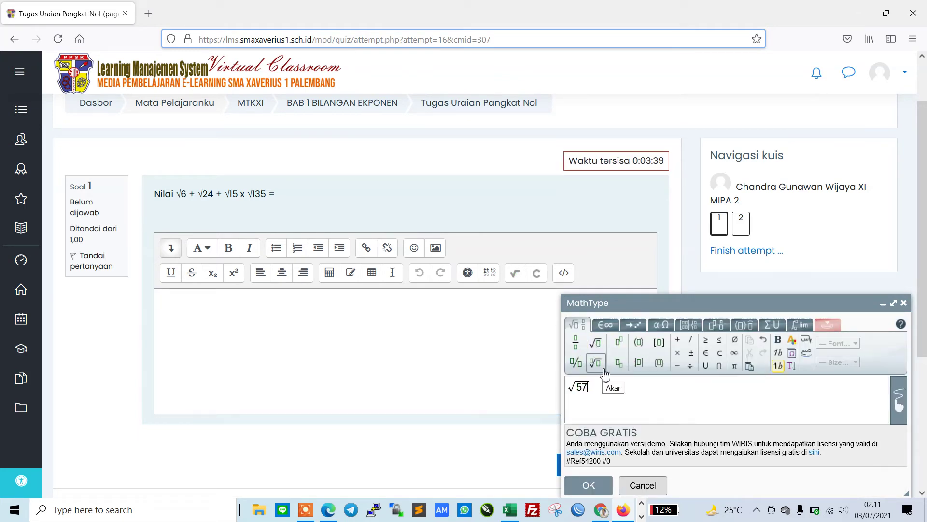
left_click(589, 485)
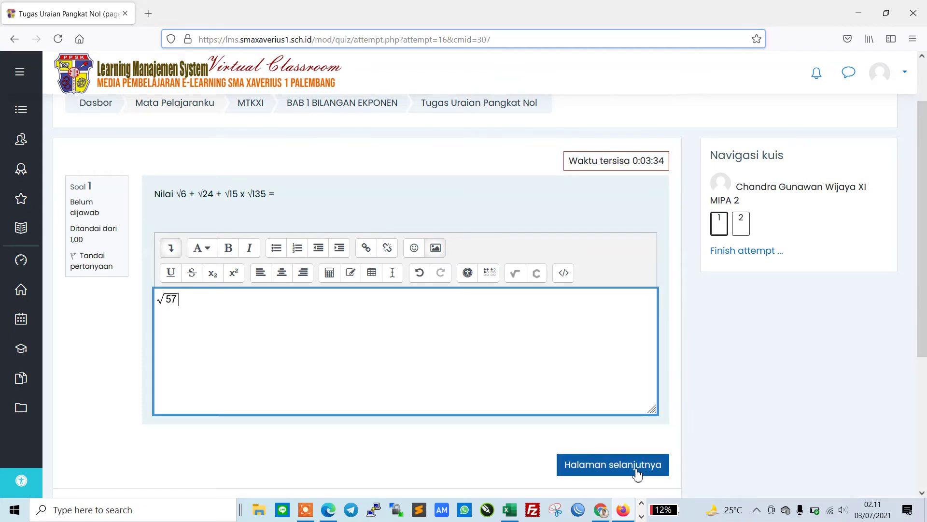
Step: Open question 2 of the attempt, look up its answer in the Word document pangkat nol, and select 3000√3 m2 there
left_click(740, 225)
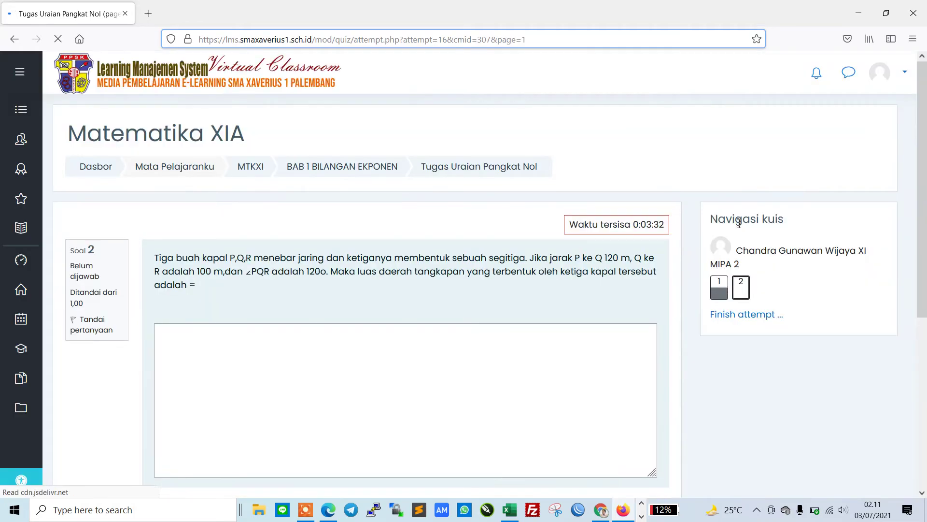
left_click(229, 305)
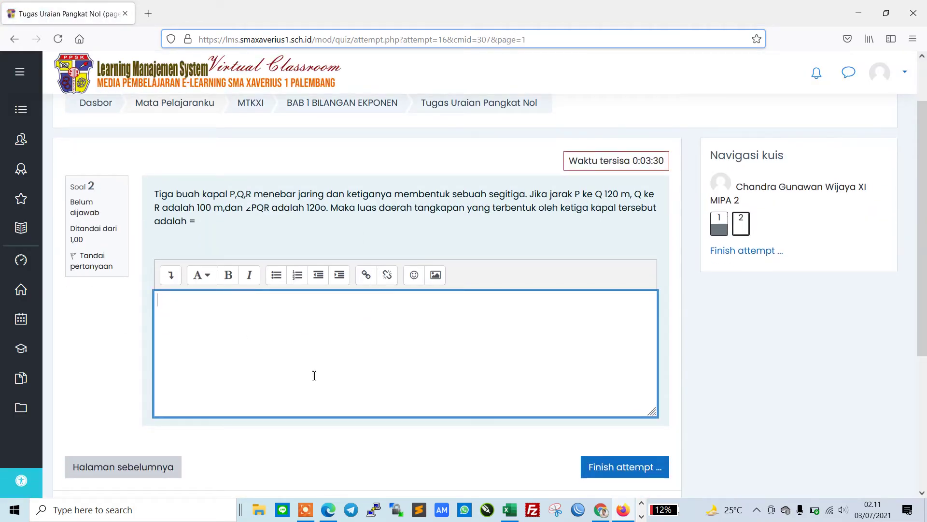
left_click(641, 516)
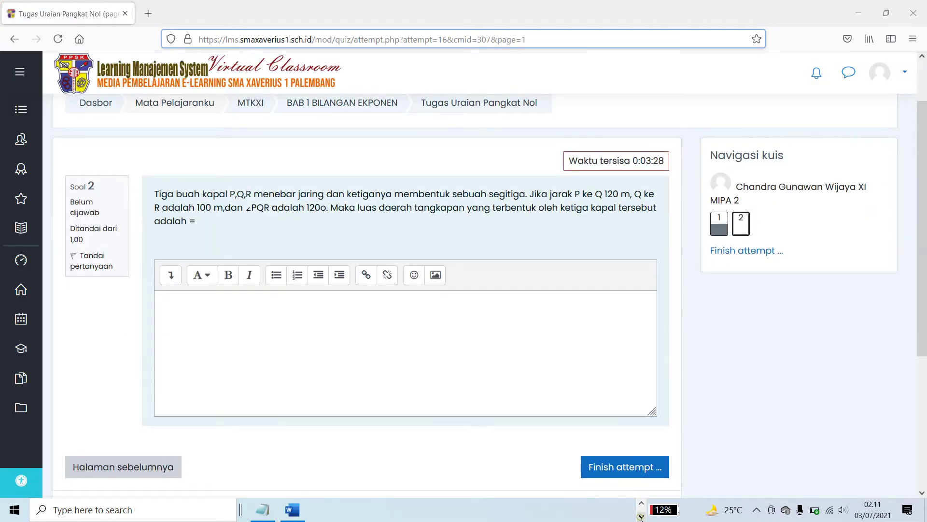
left_click(292, 509)
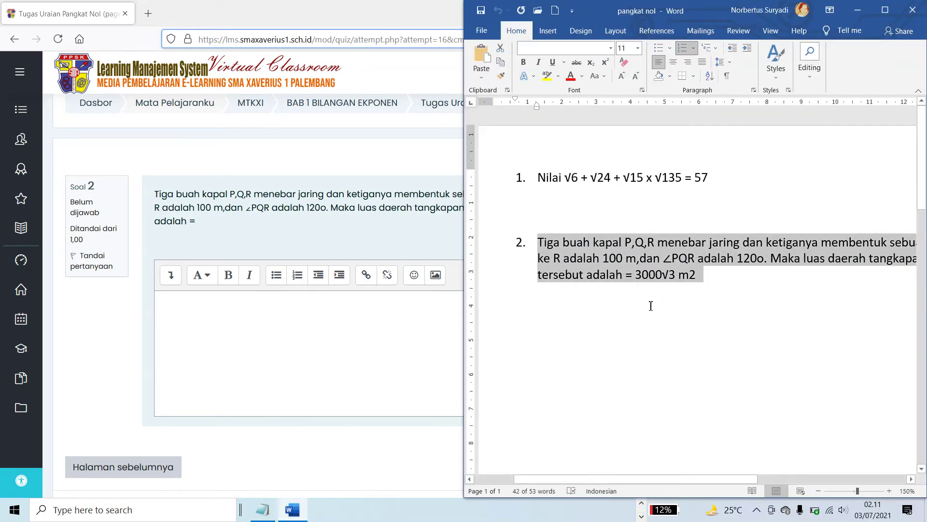
left_click_drag(701, 276, 645, 279)
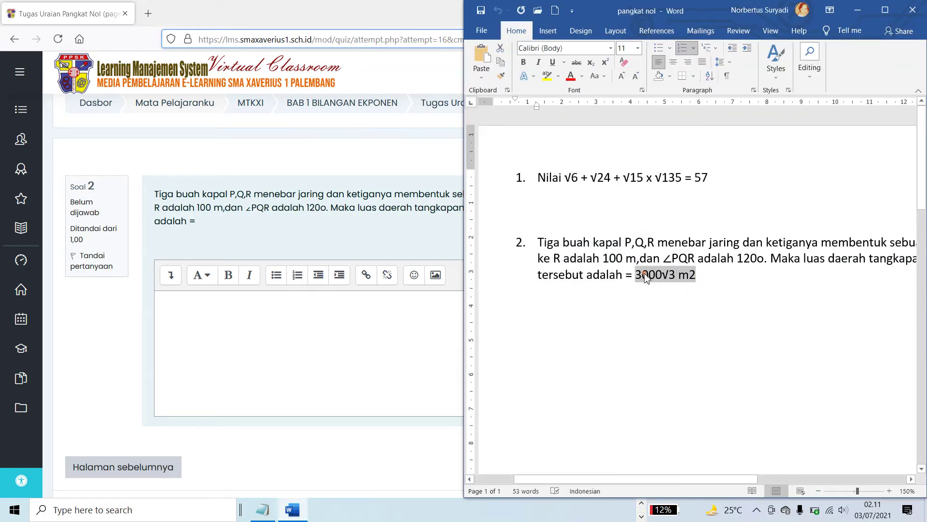
right_click(645, 278)
left_click(678, 73)
left_click(371, 317)
Step: Answer question 2 with 3000√3 m2, inserting √3 as a MathType formula and checking the unit in the Word document
left_click(170, 275)
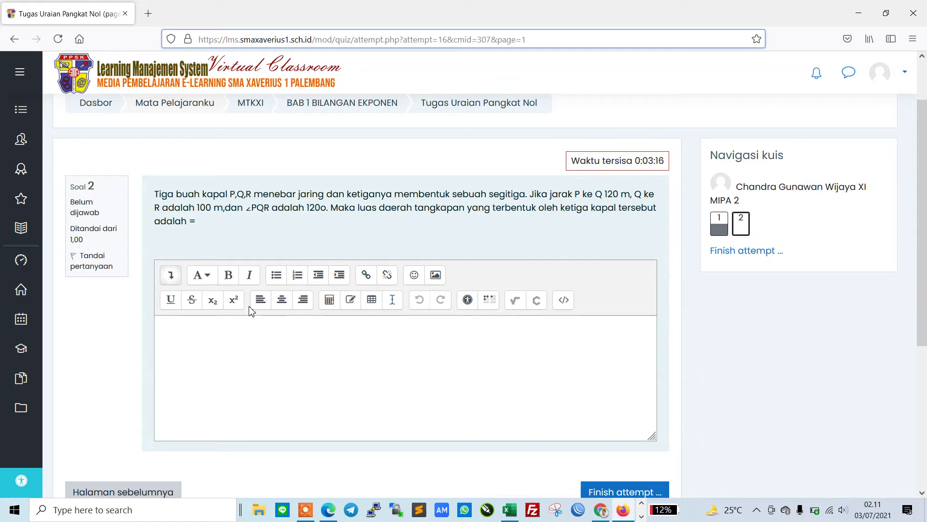
left_click(239, 330)
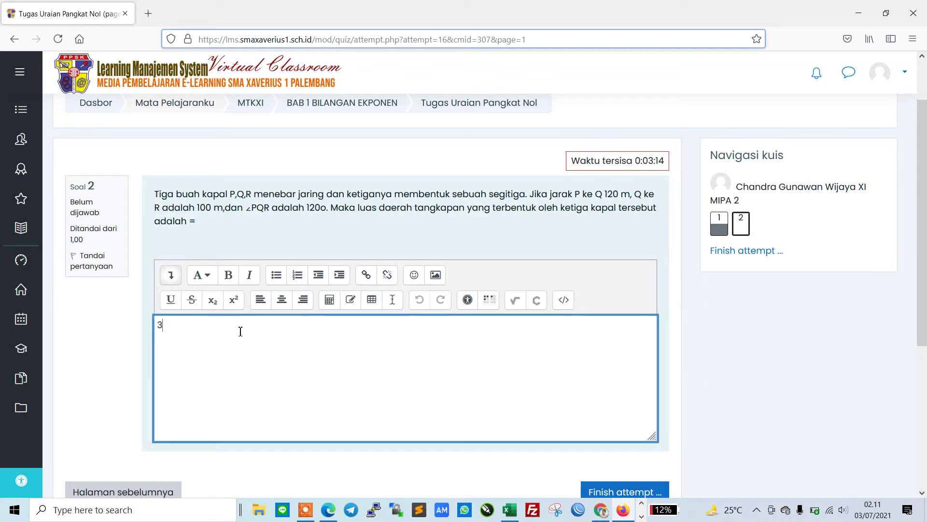
type("3000")
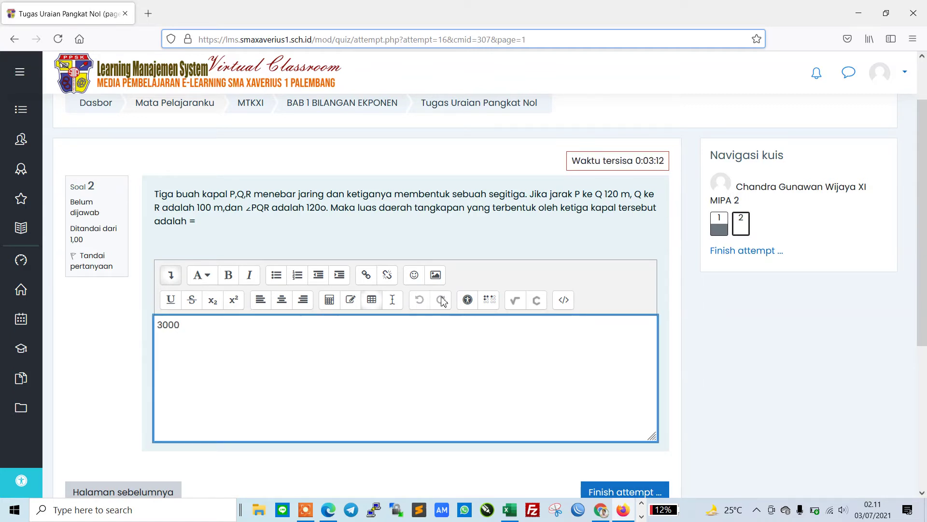
left_click(515, 300)
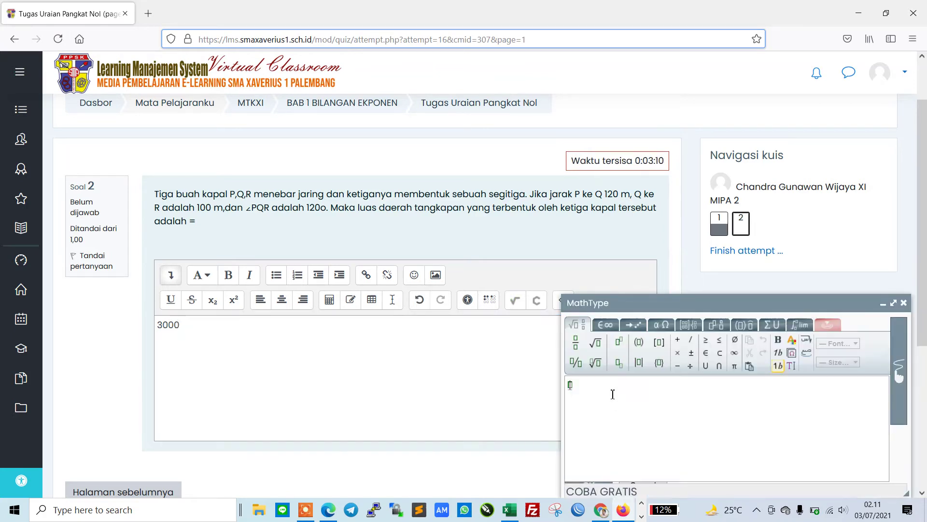
left_click(597, 344)
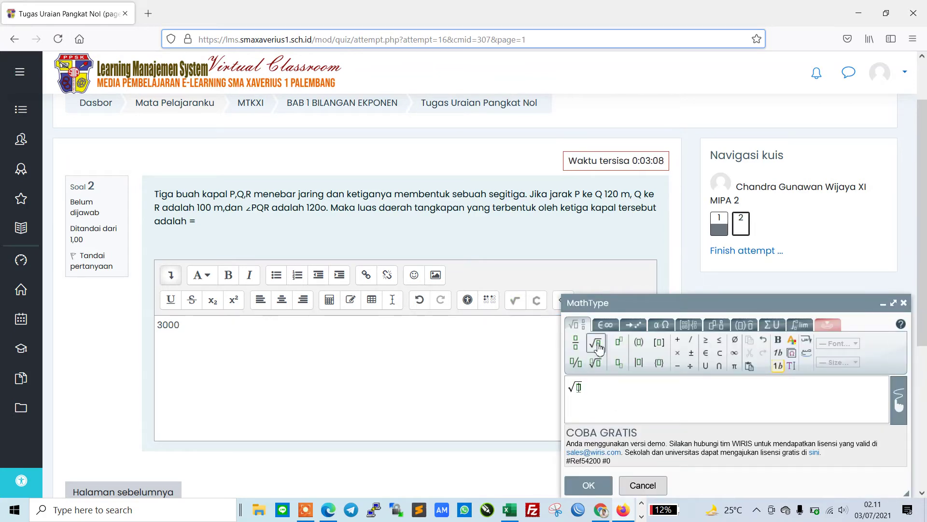
type("3")
left_click(589, 485)
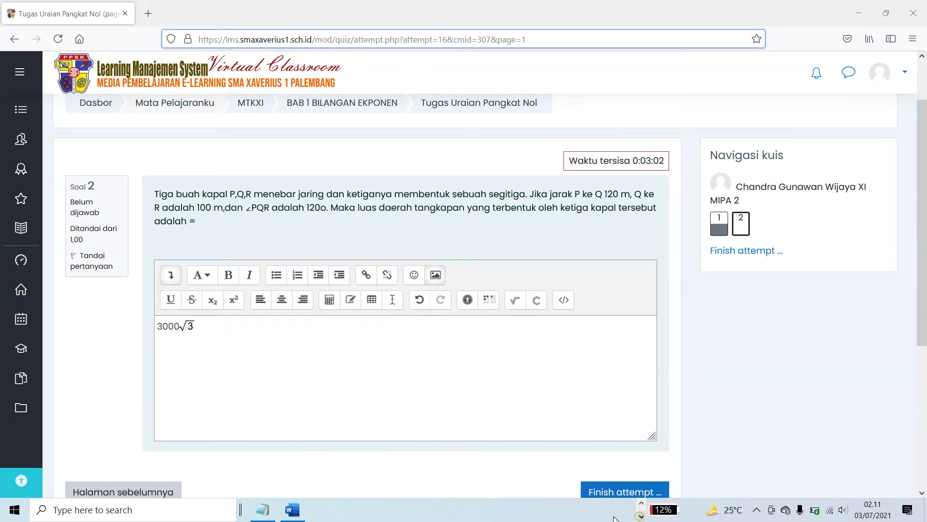
left_click(292, 509)
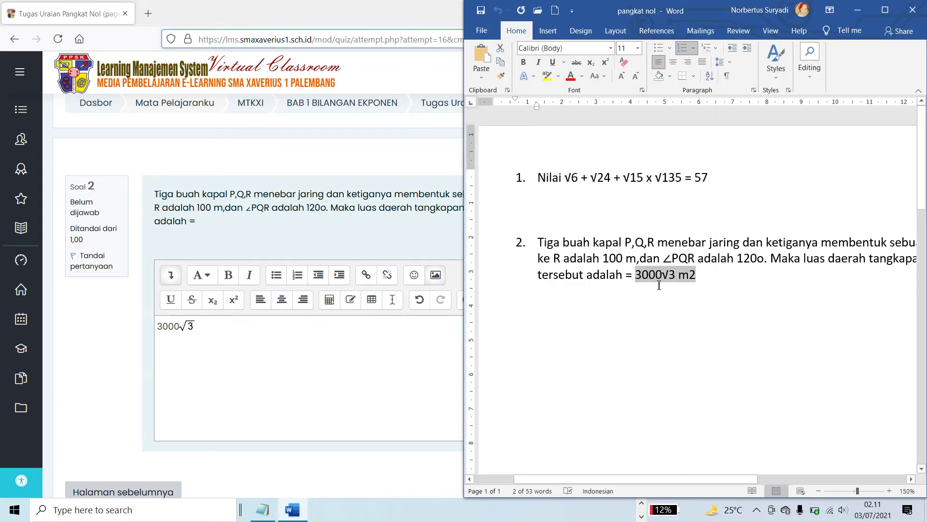
left_click(210, 322)
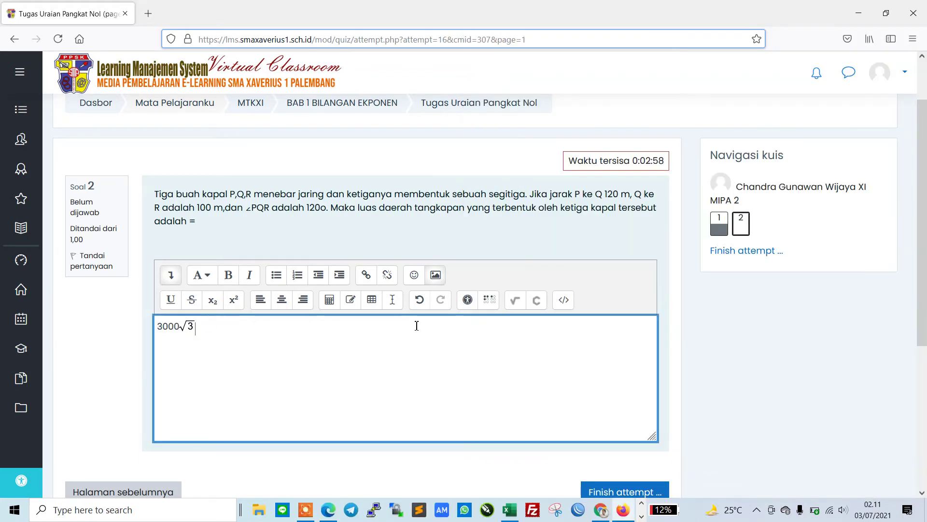
type("m2")
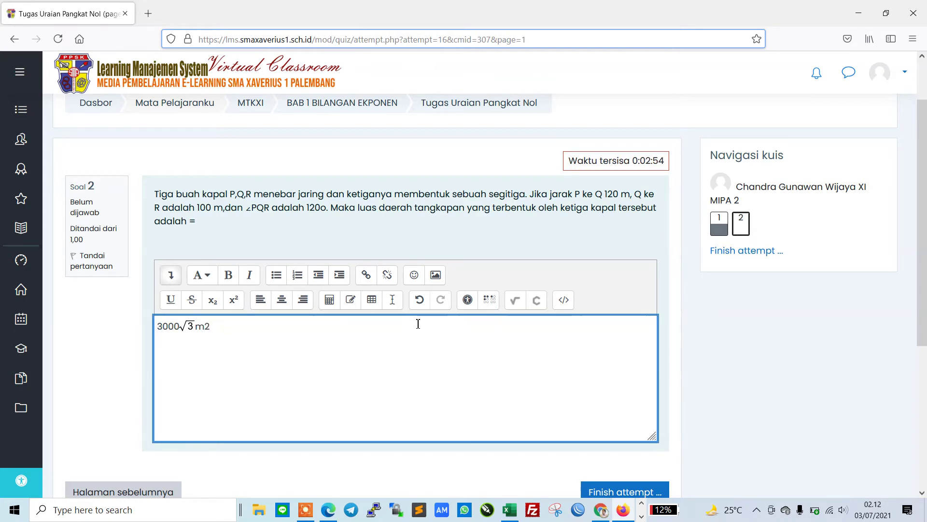
Step: Compare the question 2 answer with the Word document and check the attempt's remaining time
left_click(641, 516)
left_click(303, 510)
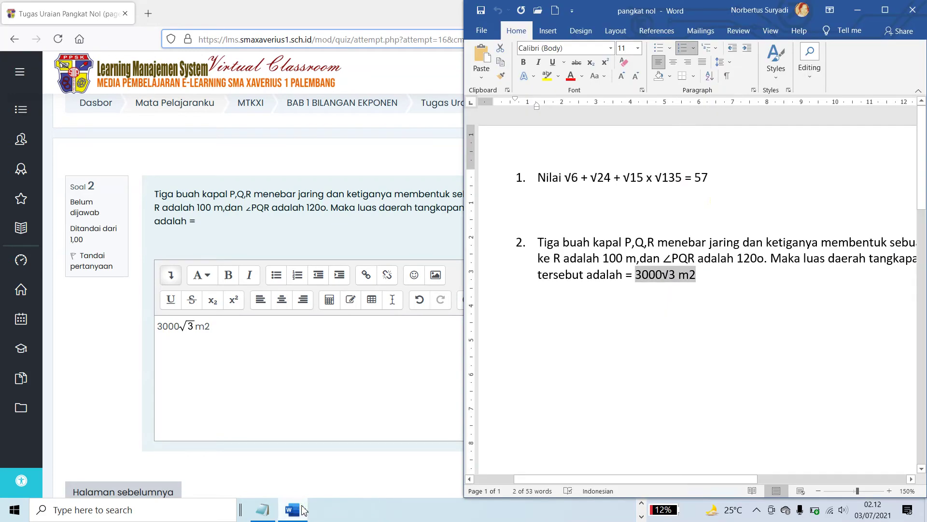
left_click(303, 510)
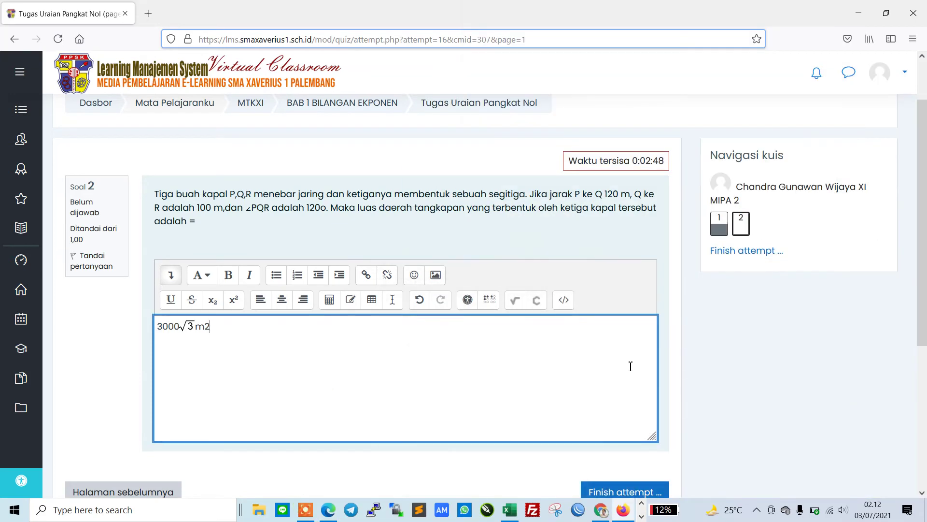
scroll(678, 440, "down", 2)
scroll(635, 430, "up", 4)
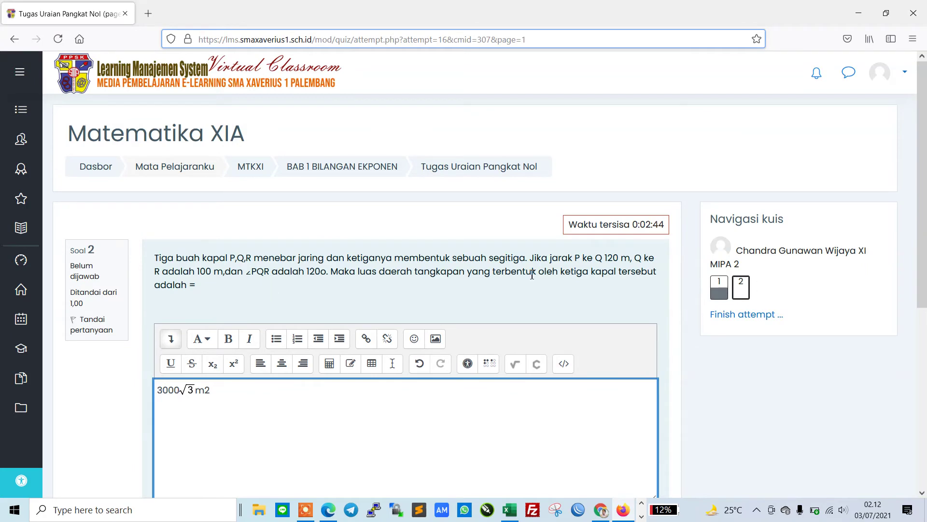
scroll(583, 372, "down", 4)
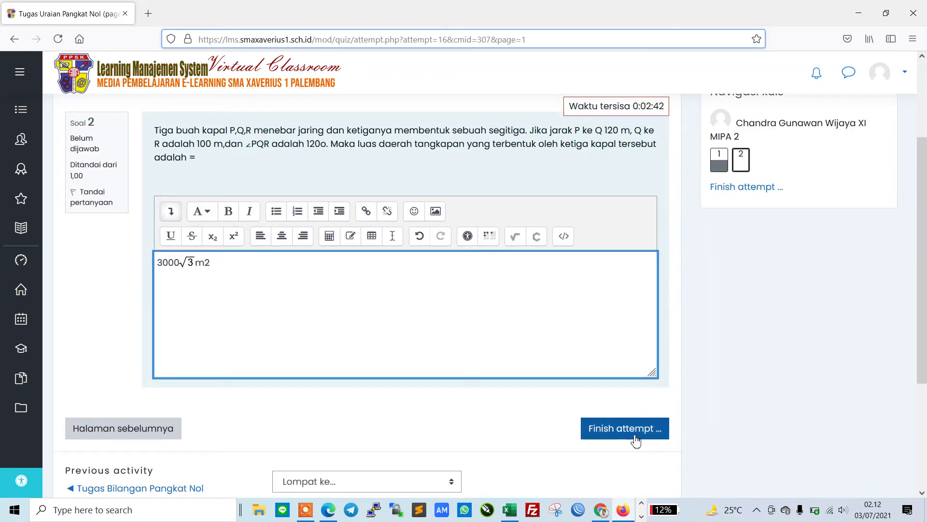
scroll(647, 437, "up", 4)
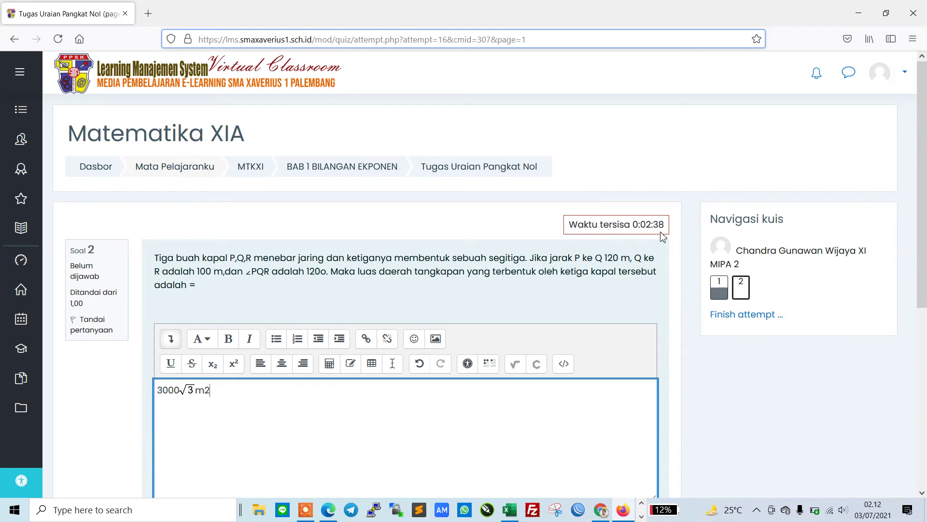
scroll(608, 321, "down", 4)
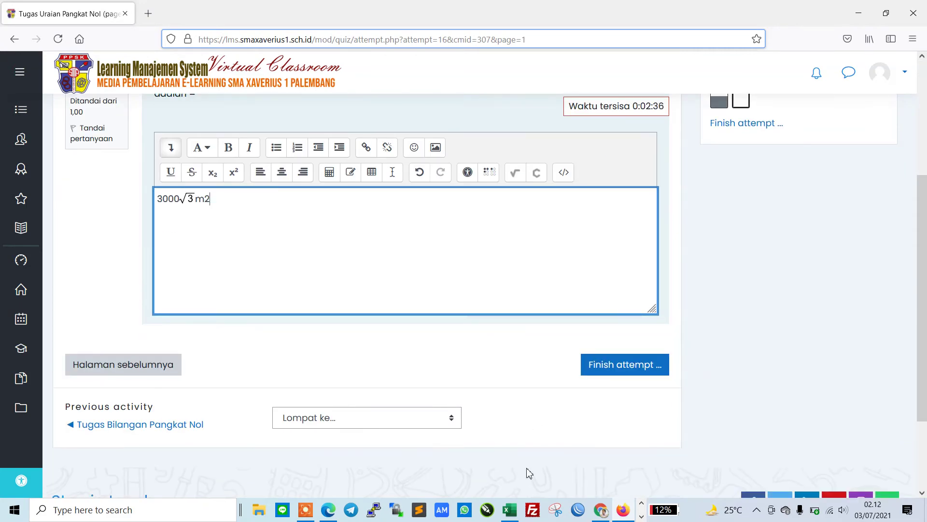
Step: Switch to Chrome, open the settings of Tugas Uraian Pangkat Nol, and check the time limit under Timing
left_click(600, 509)
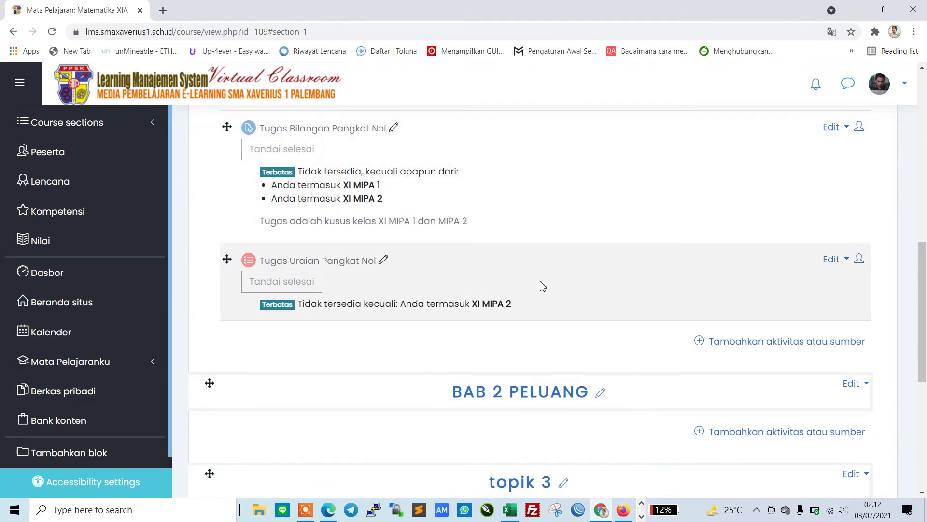
left_click(834, 259)
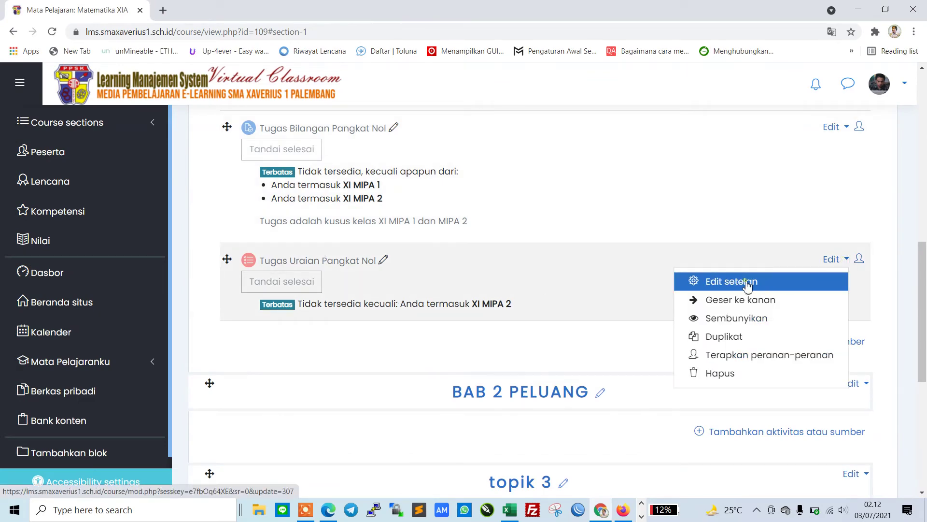
left_click(746, 284)
scroll(563, 307, "down", 5)
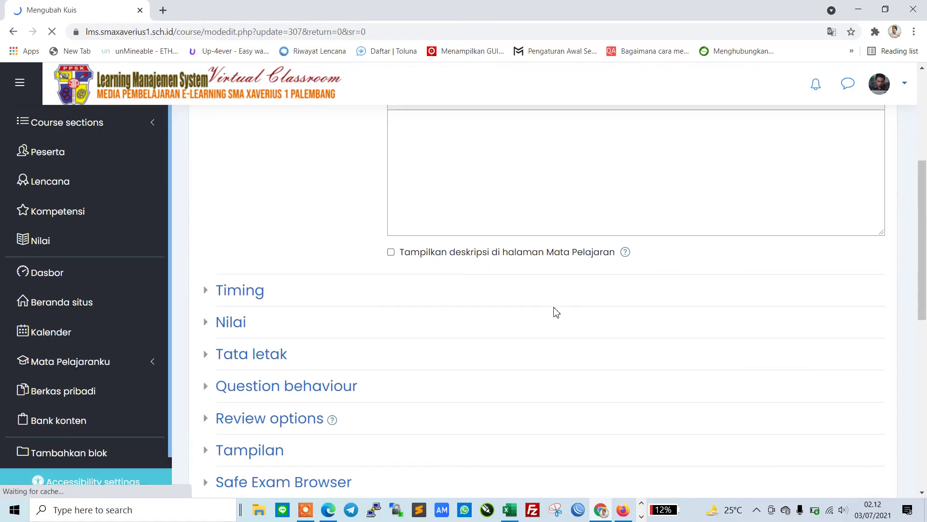
left_click(246, 295)
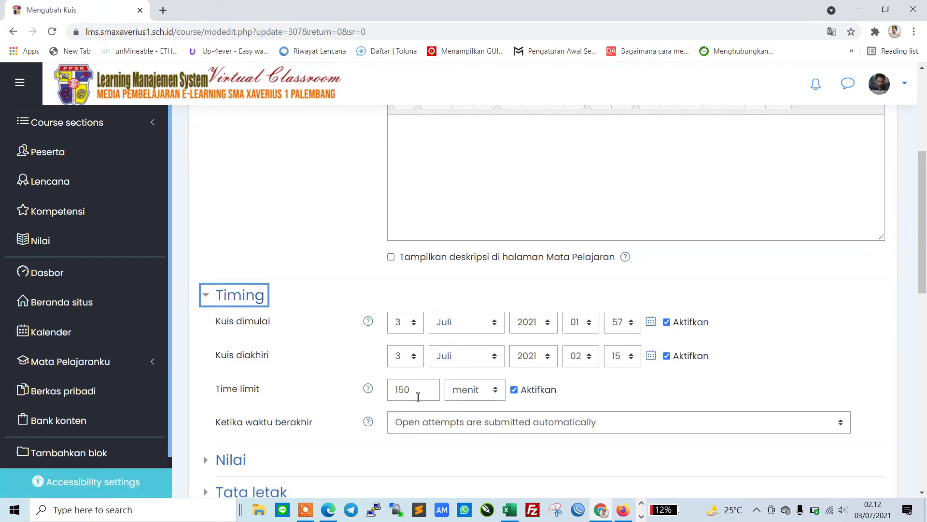
scroll(419, 394, "down", 1)
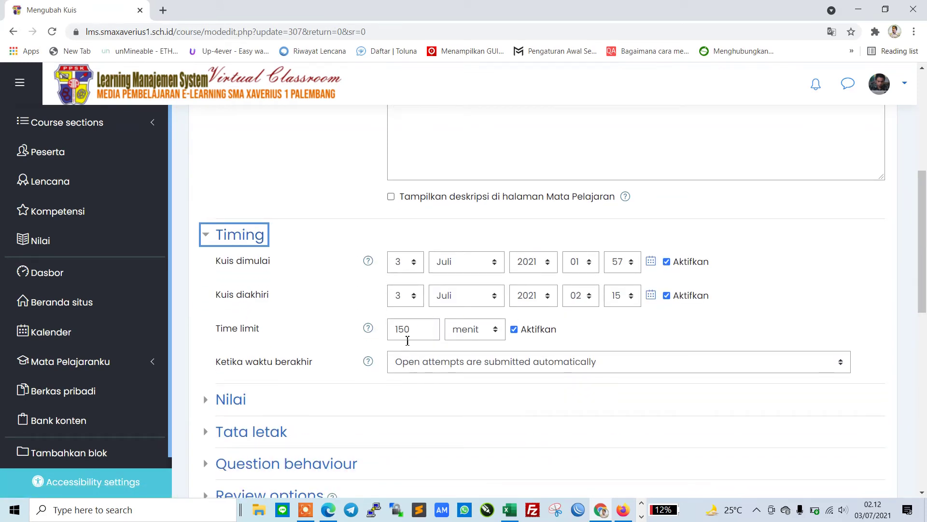
left_click_drag(399, 333, 403, 333)
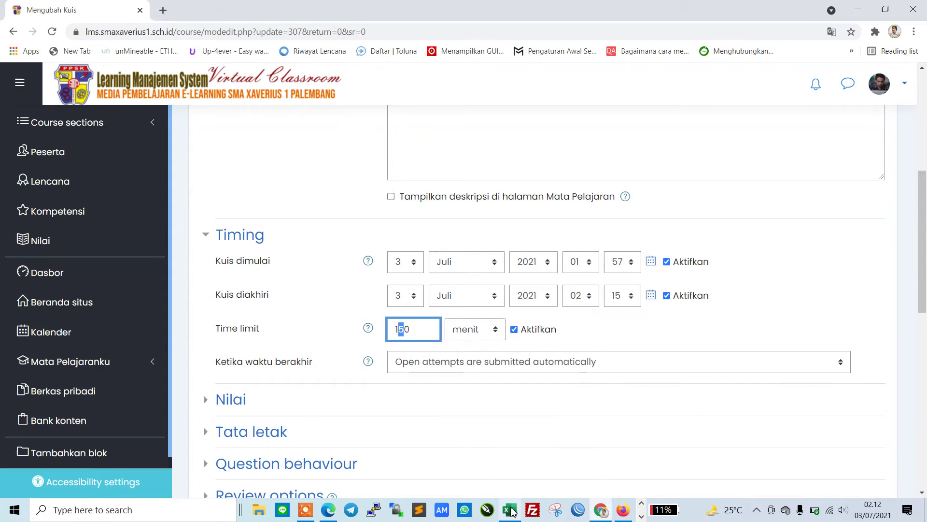
Step: Return to the student's attempt in Firefox, check the remaining time, and finish the attempt
left_click(624, 511)
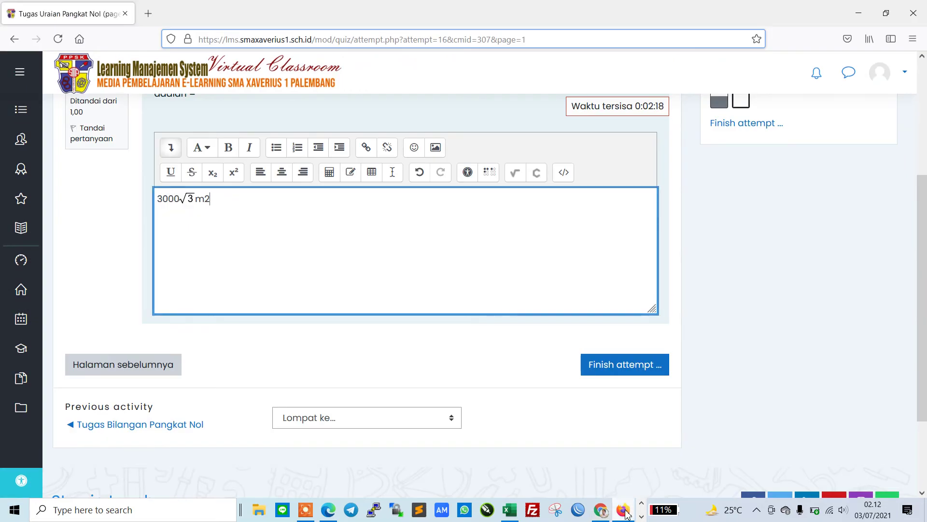
scroll(575, 264, "up", 3)
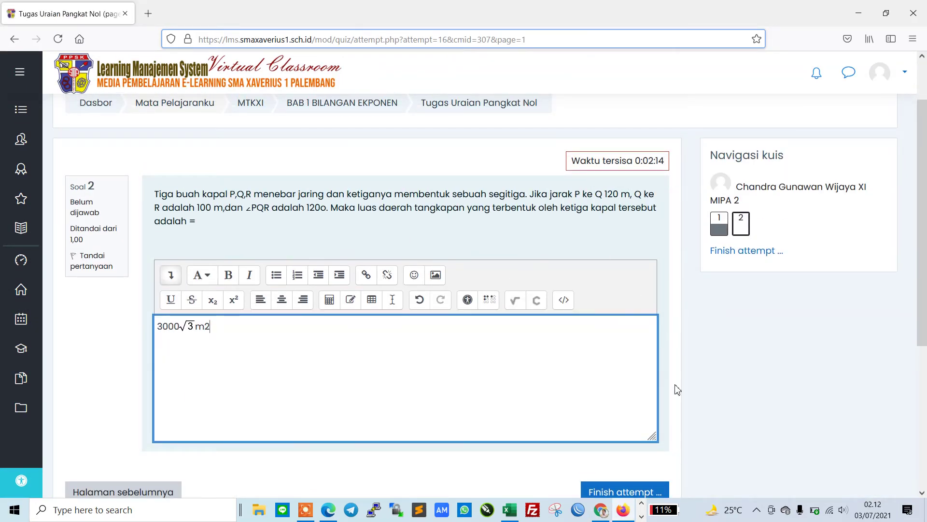
scroll(675, 423, "down", 1)
scroll(675, 423, "down", 2)
left_click(628, 431)
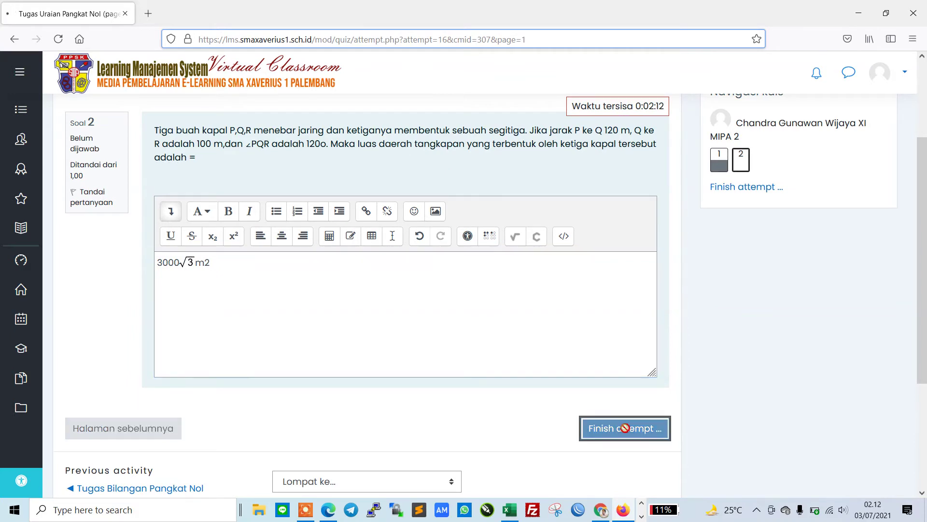
Step: Submit all answers of the student's Tugas Uraian Pangkat Nol attempt and confirm finishing it
scroll(480, 317, "down", 2)
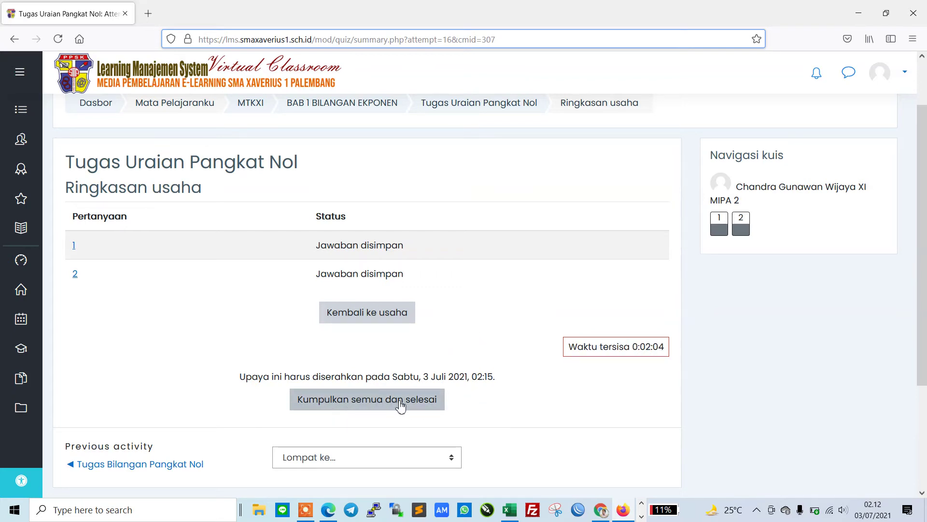
scroll(401, 406, "down", 2)
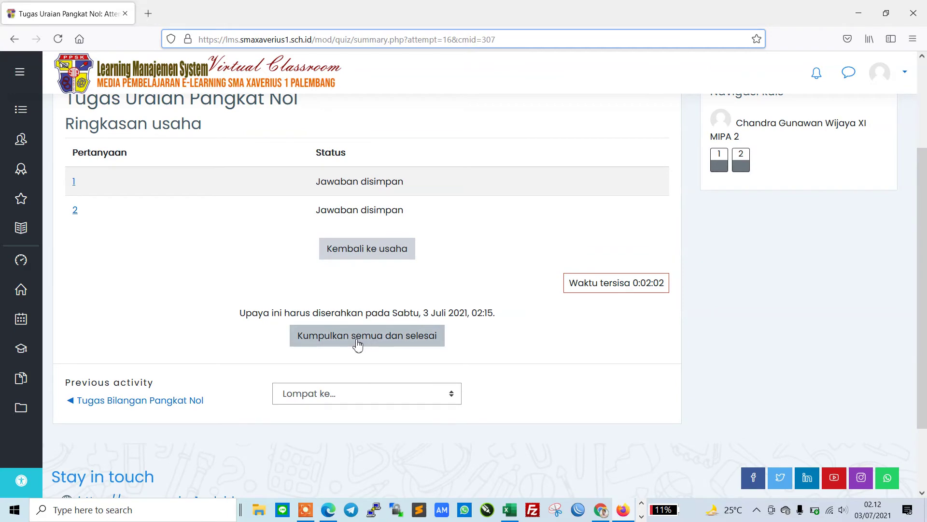
left_click(357, 343)
left_click(393, 361)
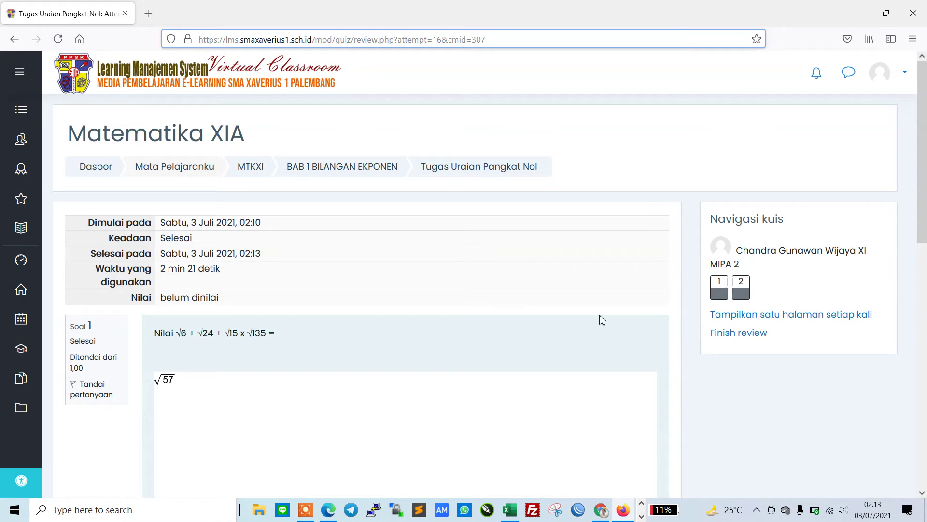
Step: Return to the BAB 1 BILANGAN EKPONEN section and check the student's grade report for Tugas Uraian Pangkat Nol
left_click(346, 172)
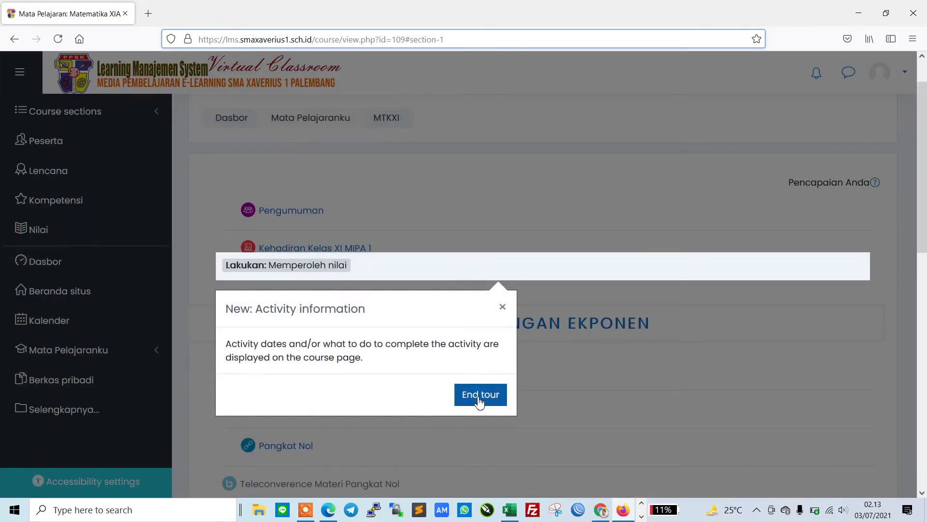
left_click(480, 401)
left_click(37, 232)
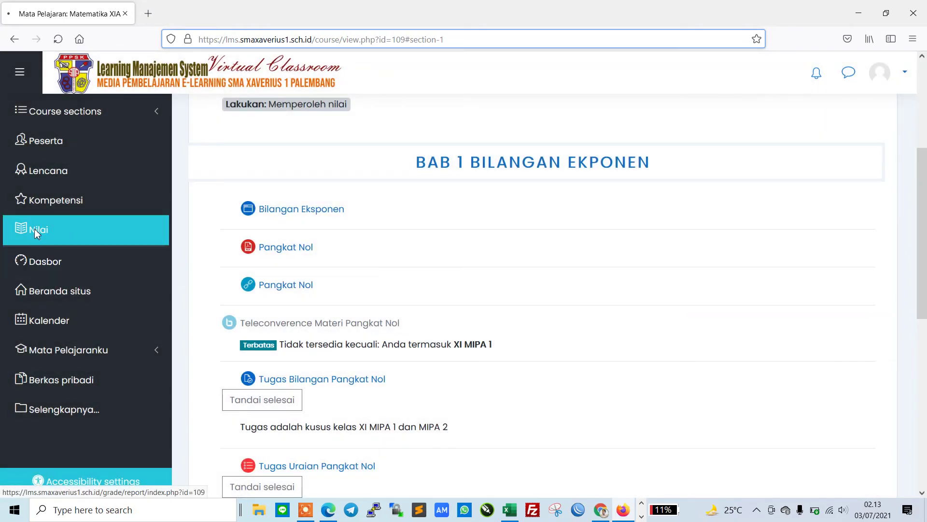
scroll(475, 328, "down", 4)
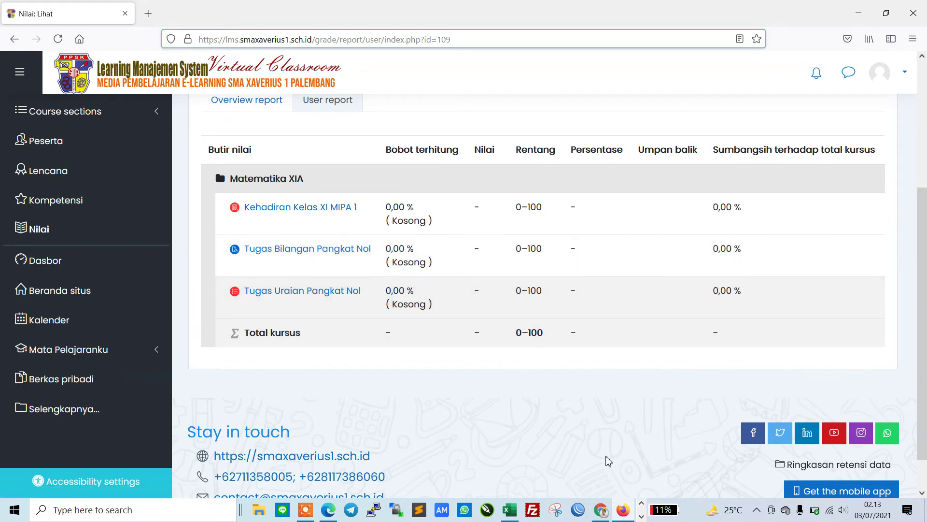
Step: Switch to Chrome, leave the quiz settings, and reopen Tugas Uraian Pangkat Nol from the BAB 1 BILANGAN EKPONEN section
left_click(609, 509)
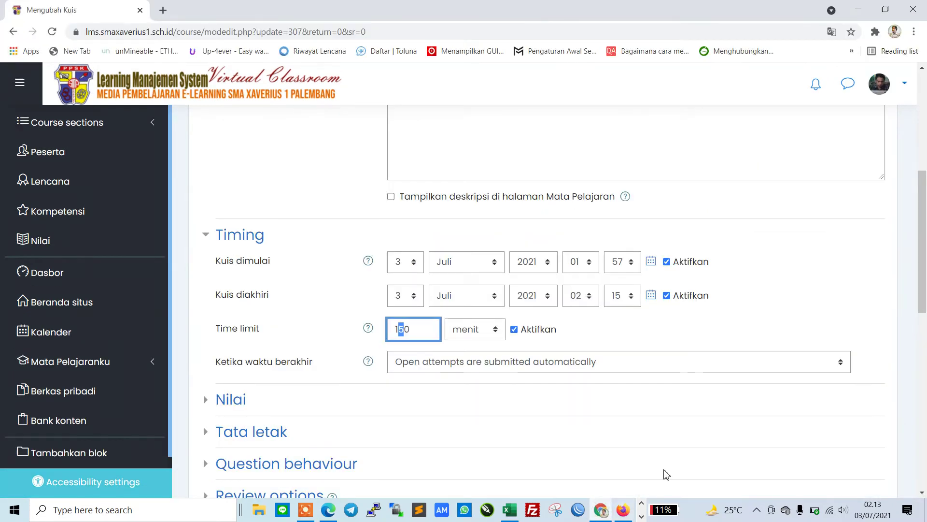
scroll(650, 371, "up", 6)
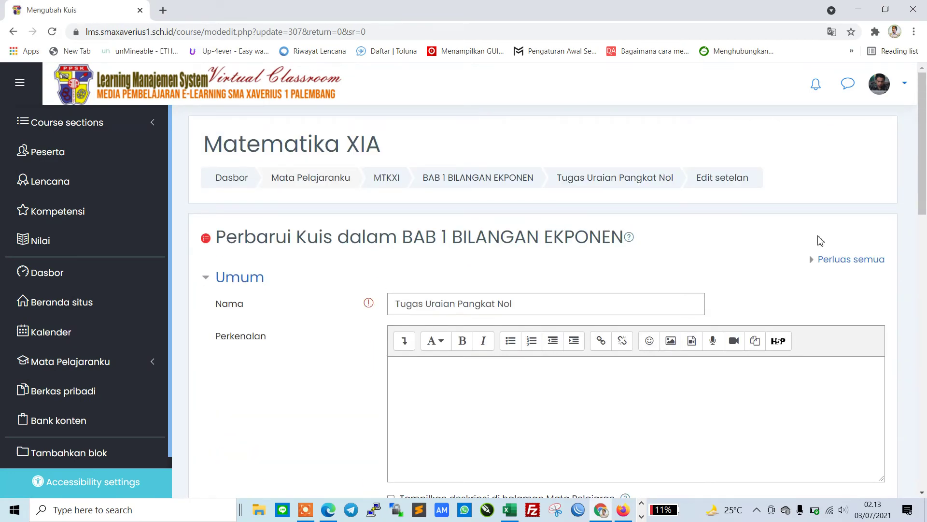
left_click(620, 178)
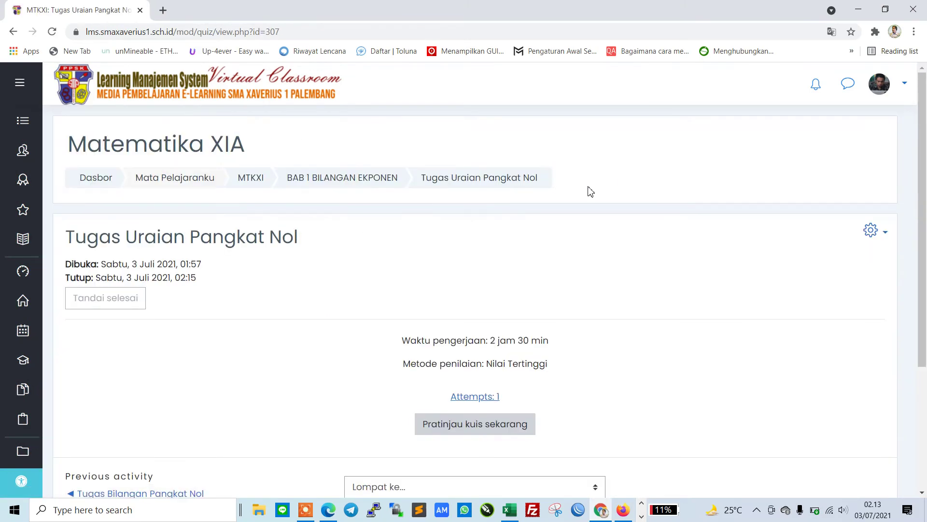
left_click(363, 179)
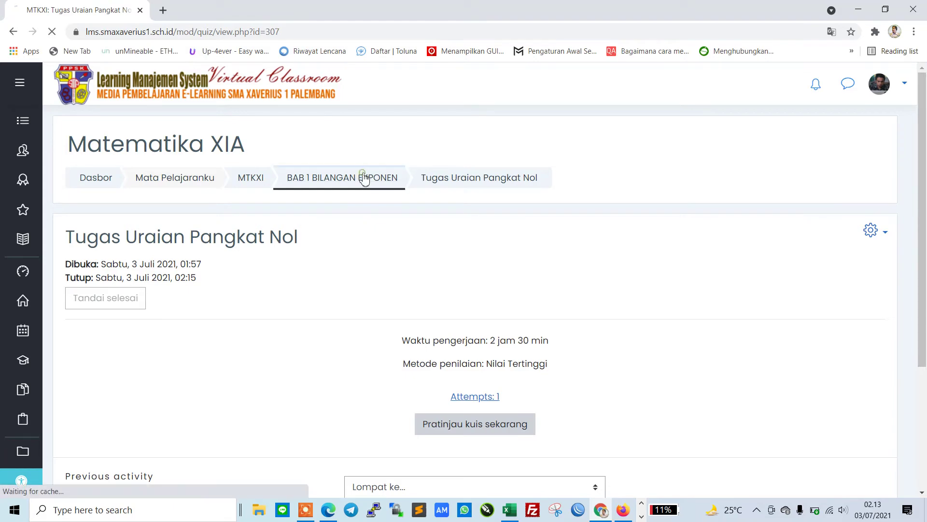
scroll(483, 290, "down", 4)
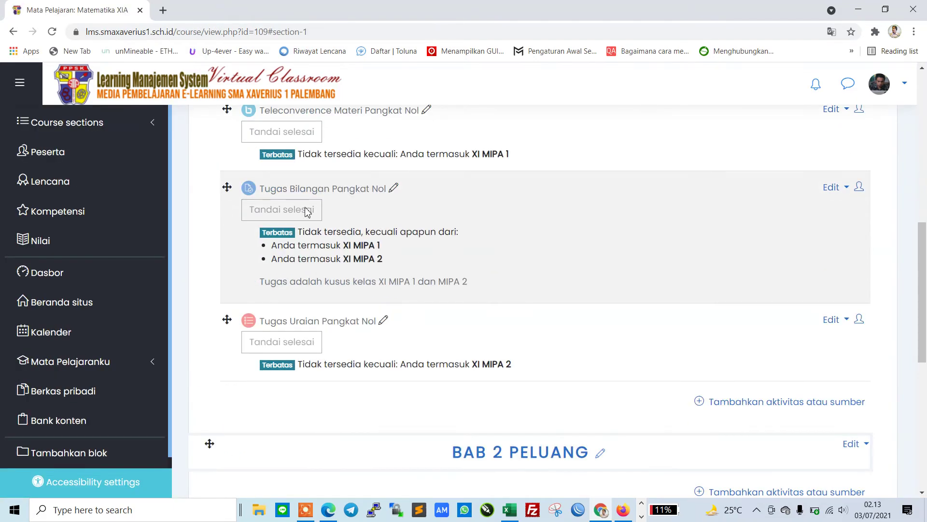
scroll(328, 276, "up", 5)
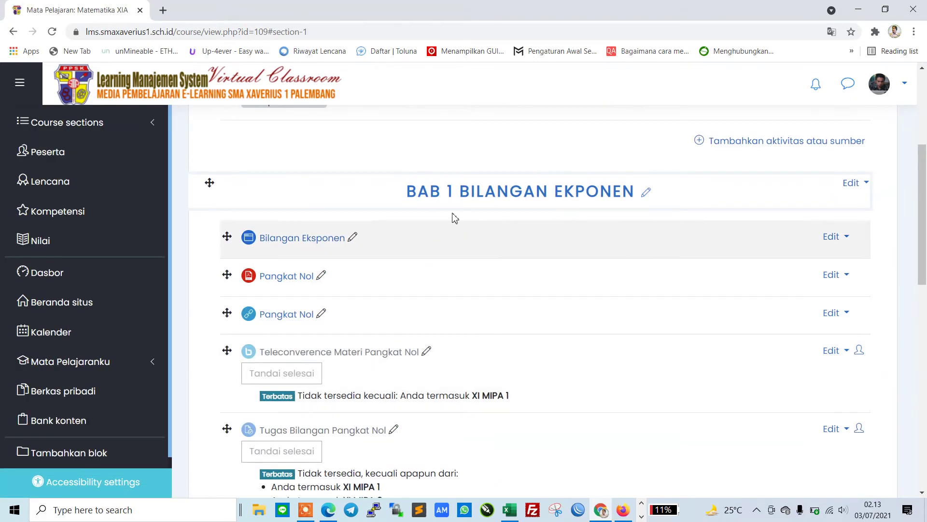
scroll(523, 271, "down", 4)
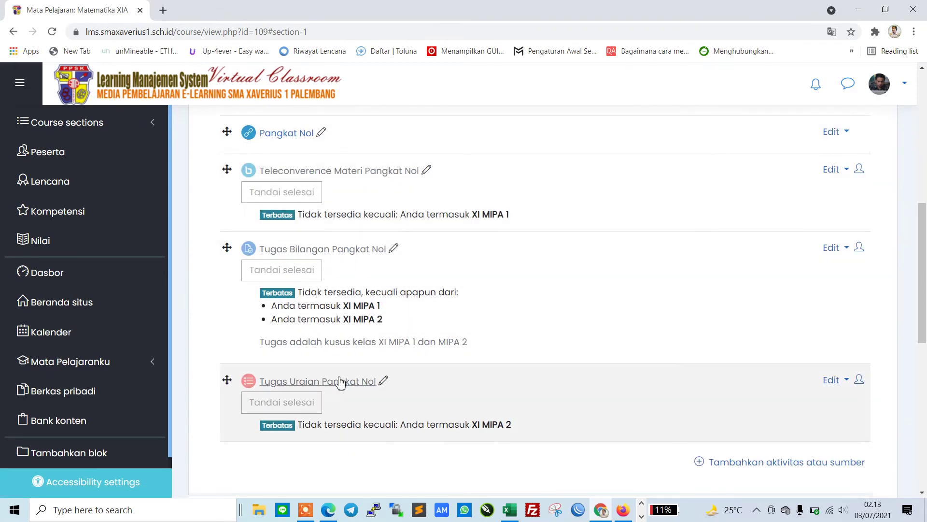
scroll(347, 381, "down", 3)
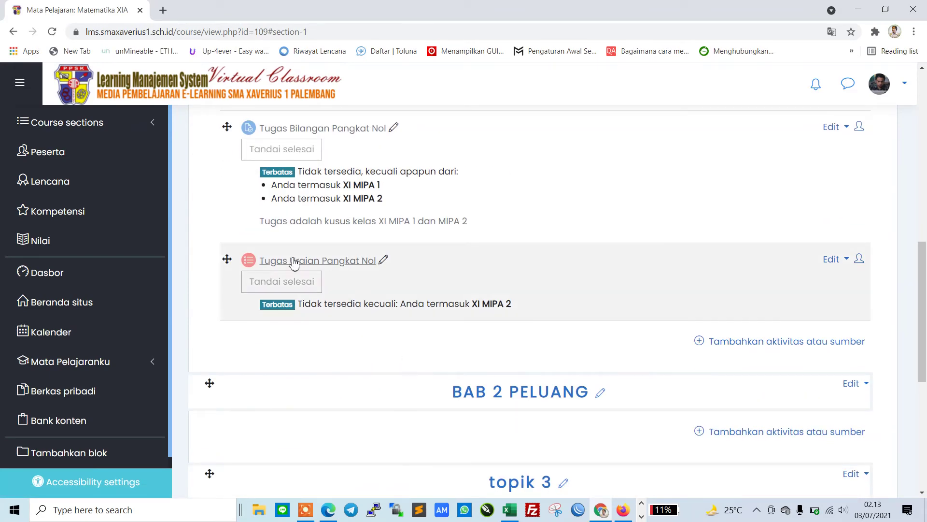
left_click(293, 265)
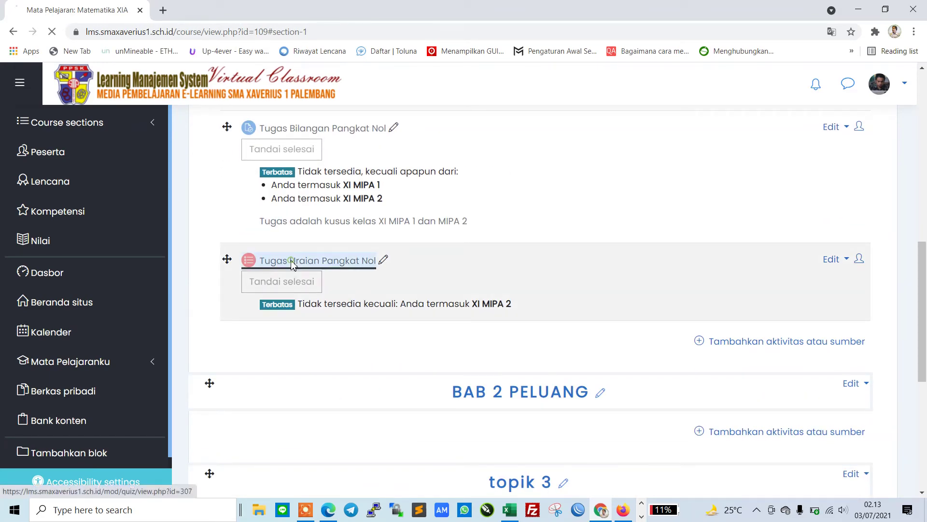
Step: Open the quiz's attempts report and examine the student's attempt details and the grading status of each question
scroll(403, 290, "down", 5)
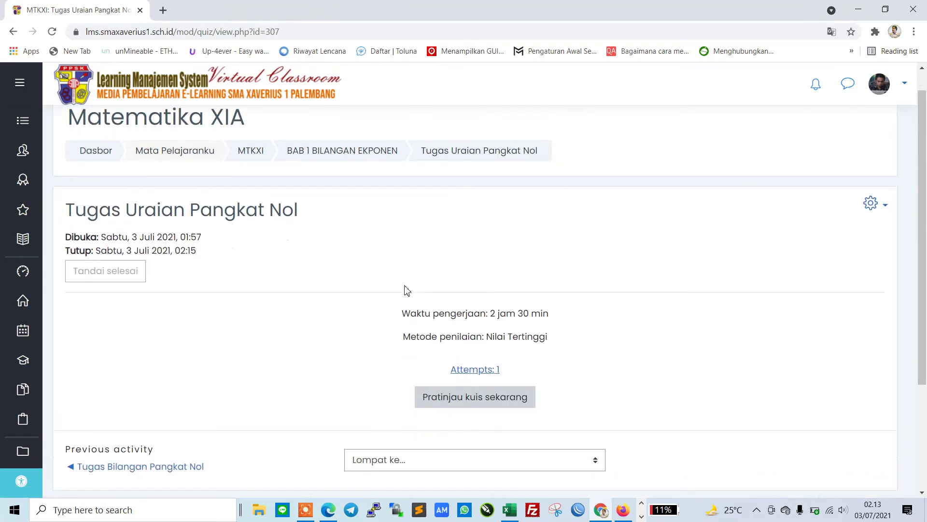
scroll(254, 346, "up", 3)
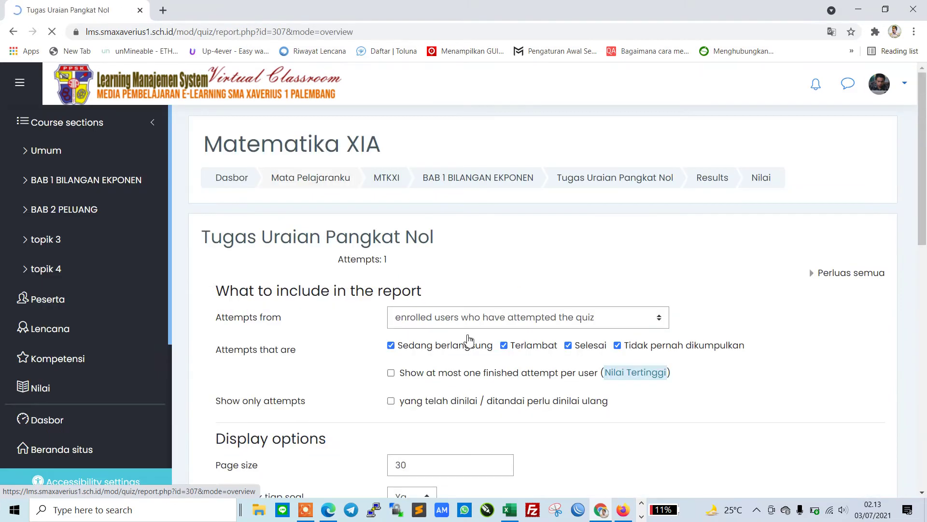
scroll(471, 333, "down", 6)
scroll(473, 328, "down", 4)
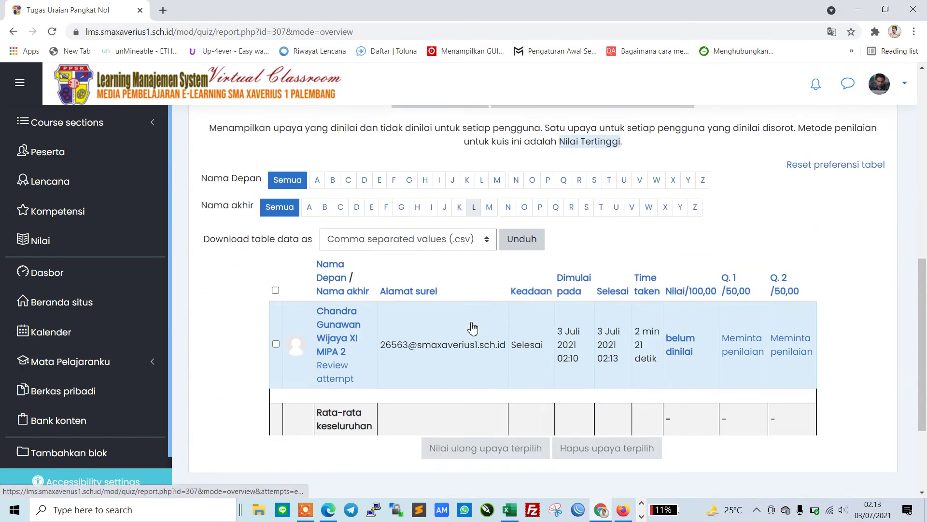
scroll(545, 309, "down", 1)
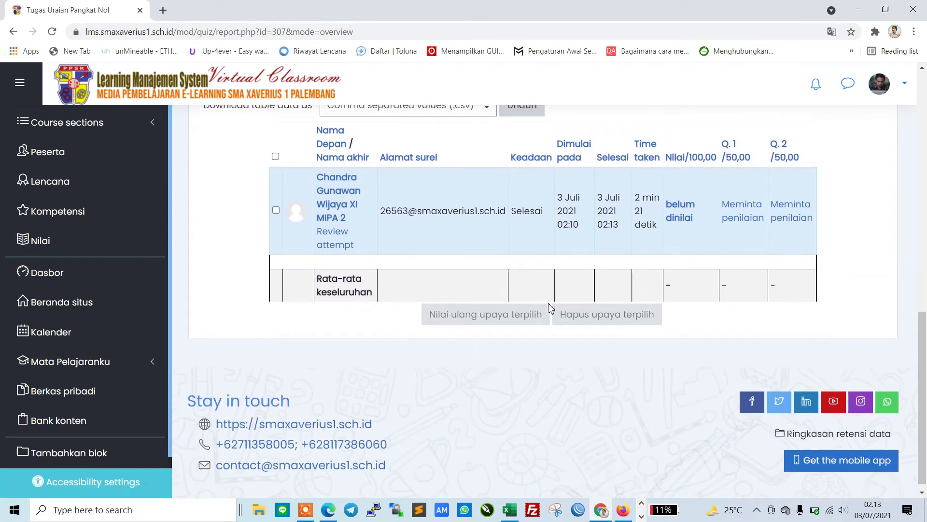
scroll(548, 303, "up", 1)
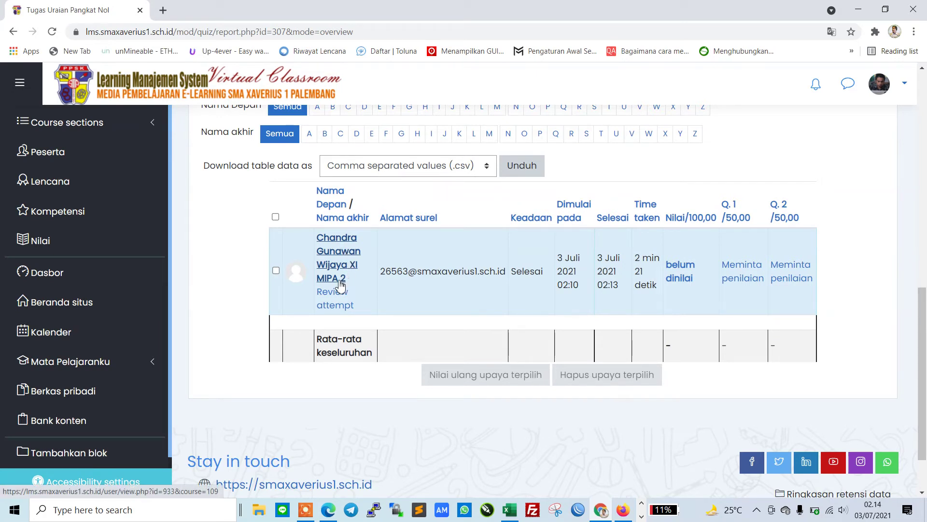
scroll(507, 299, "up", 1)
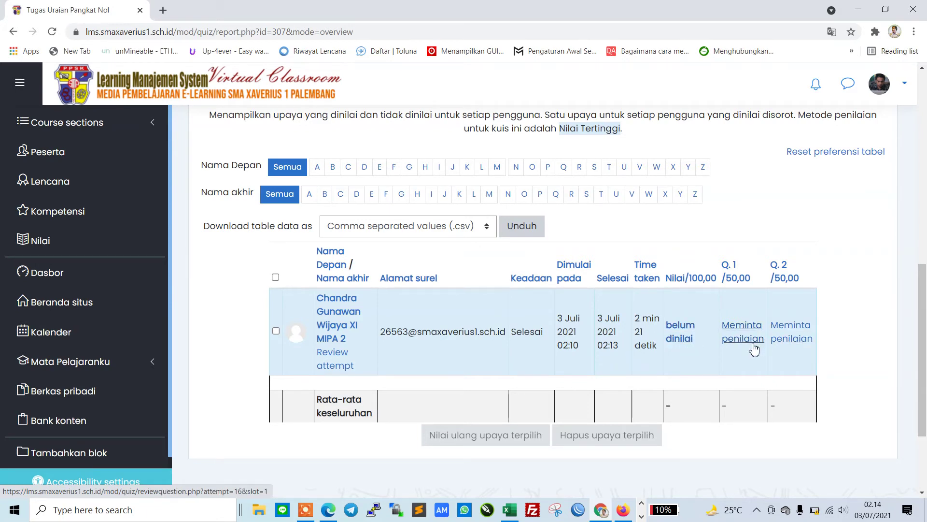
scroll(746, 345, "up", 1)
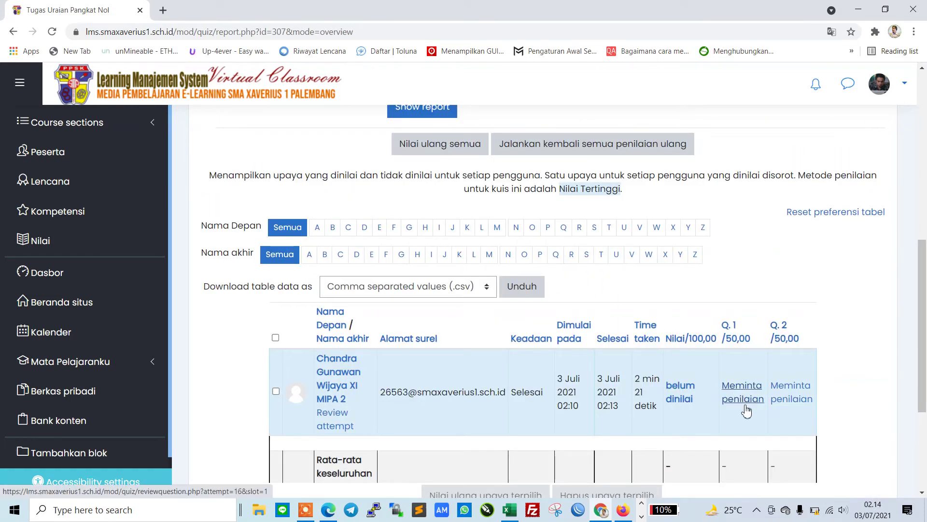
Step: Open the review of the student's ungraded attempt and examine the answers and response history of both questions
left_click(676, 386)
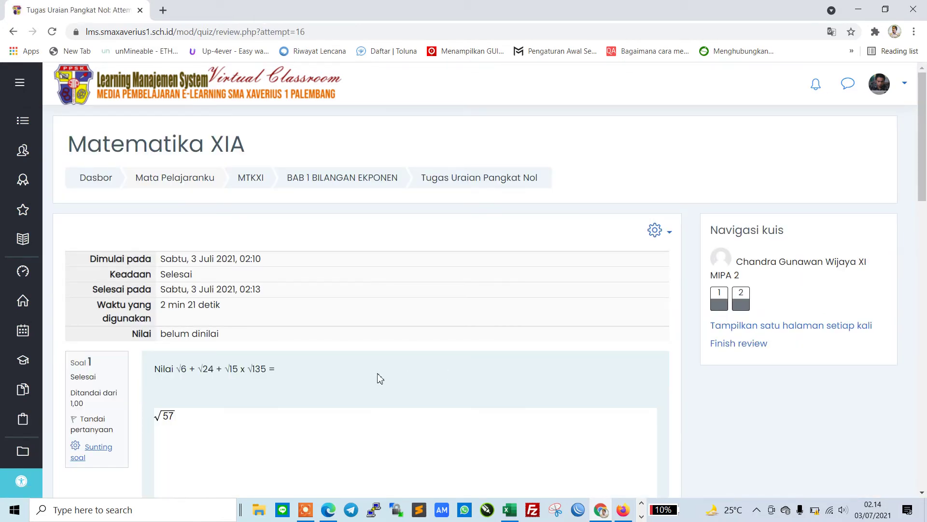
scroll(380, 378, "down", 1)
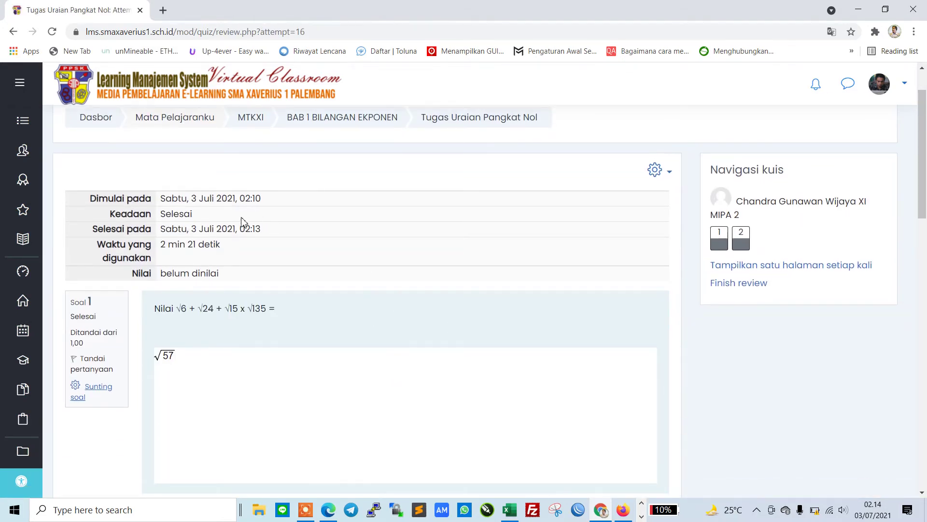
scroll(192, 357, "down", 2)
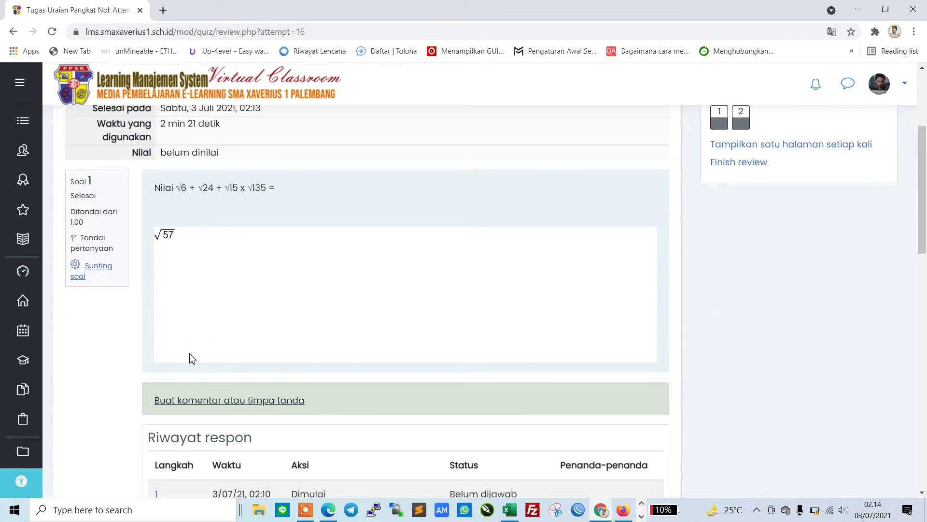
scroll(192, 358, "down", 7)
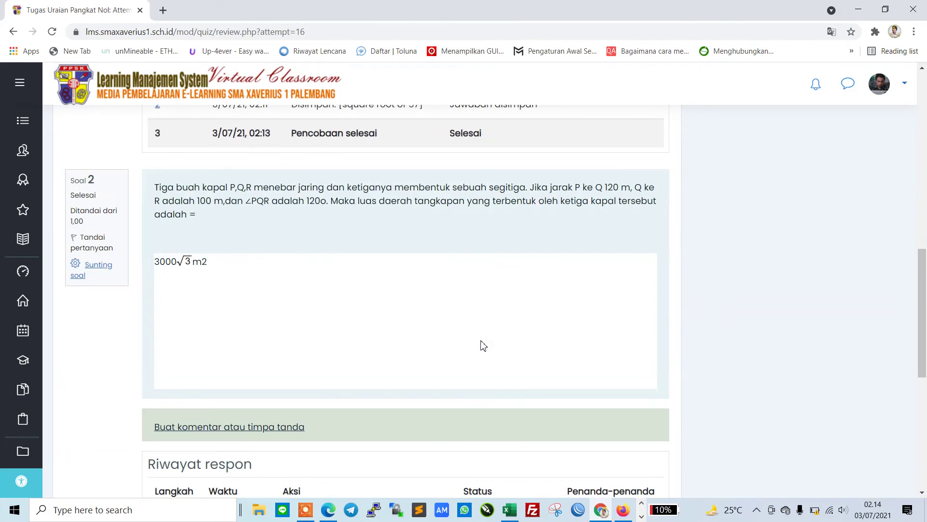
scroll(483, 343, "up", 10)
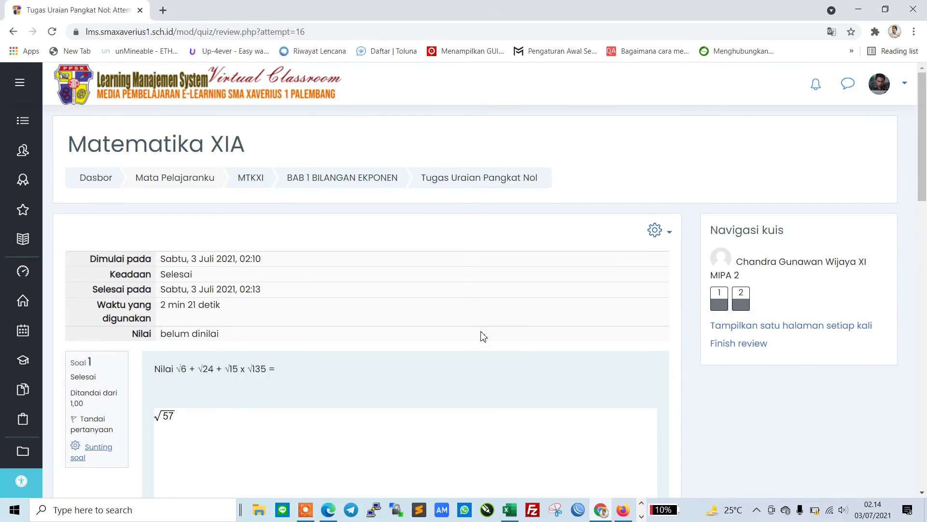
scroll(483, 333, "down", 3)
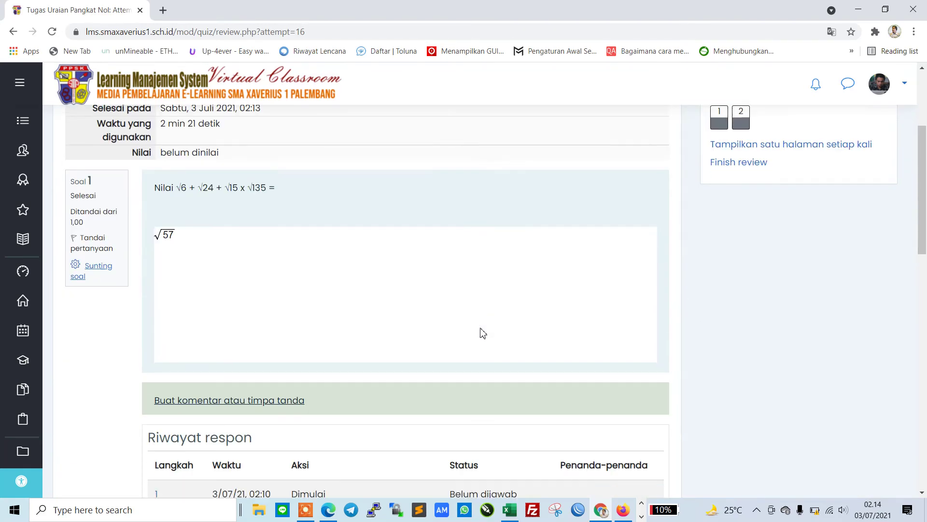
scroll(413, 307, "down", 6)
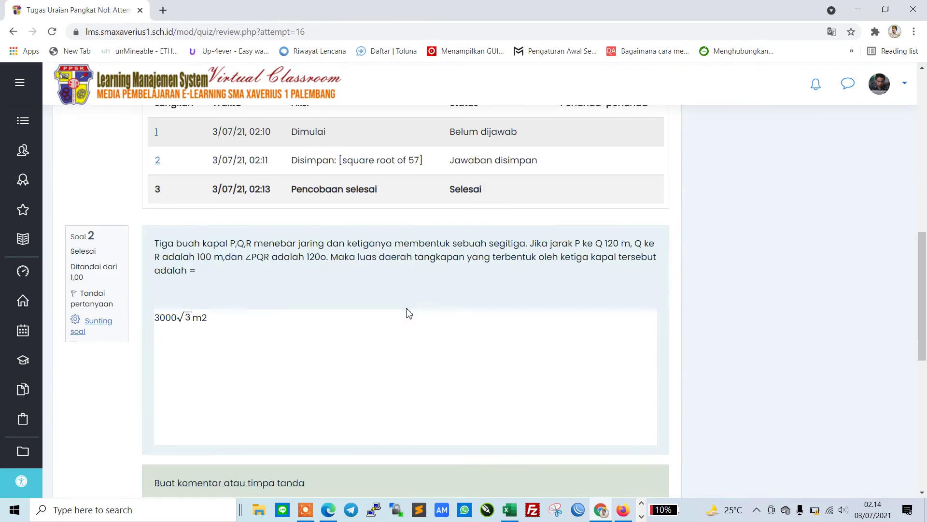
scroll(385, 308, "down", 4)
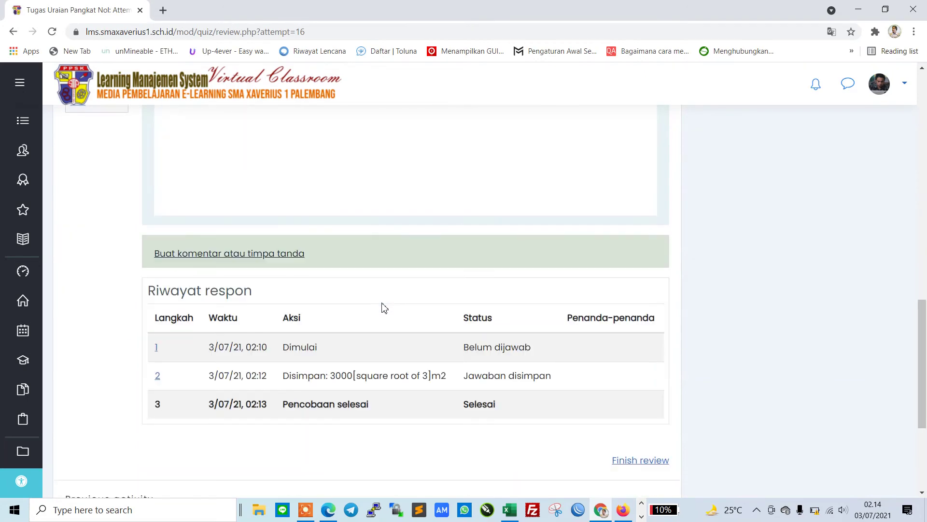
scroll(282, 269, "up", 10)
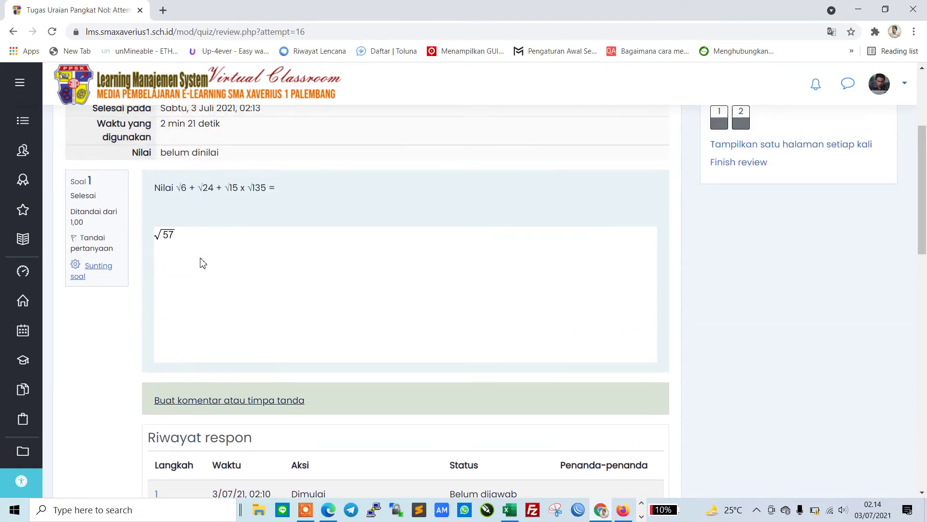
scroll(203, 264, "up", 2)
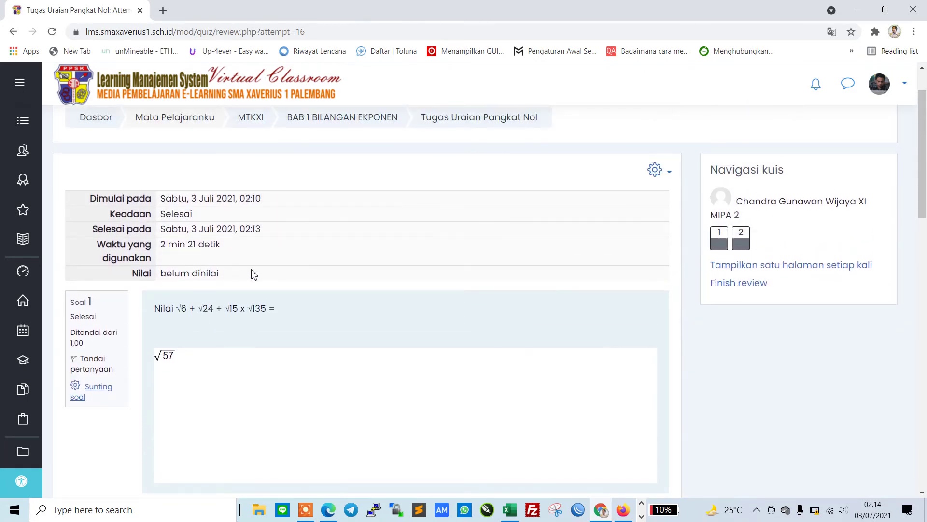
left_click(87, 399)
scroll(595, 328, "down", 4)
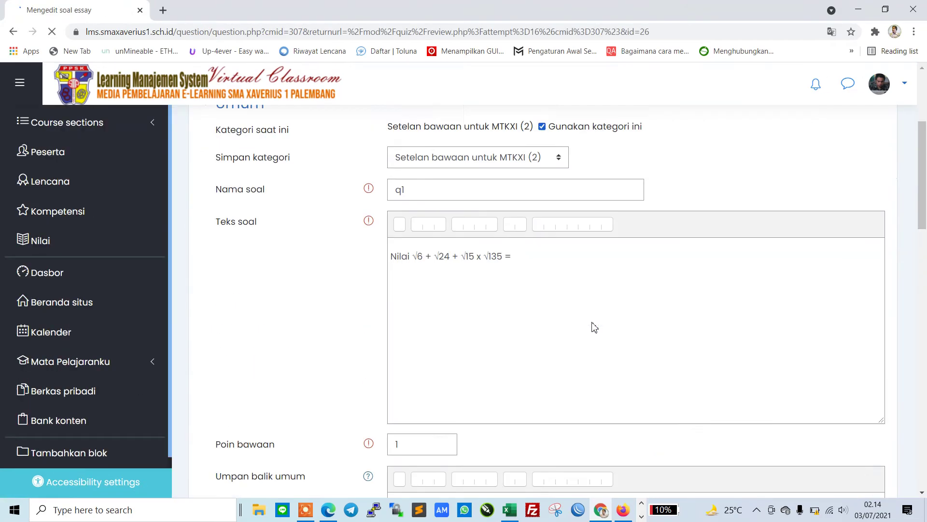
left_click(13, 32)
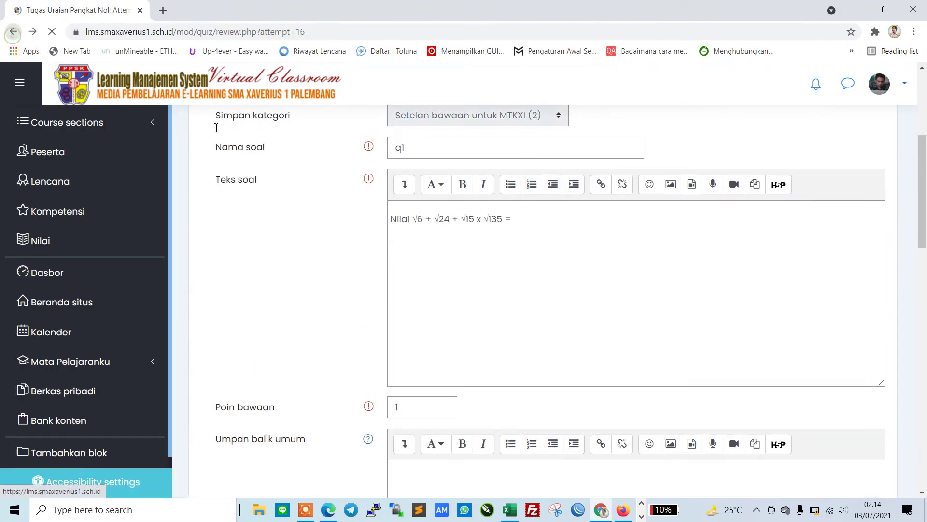
Step: Open manual grading for question 1 and enter a mark of 50 with the comment "jawaban nya tidak perlu pakai akar."
scroll(336, 242, "down", 6)
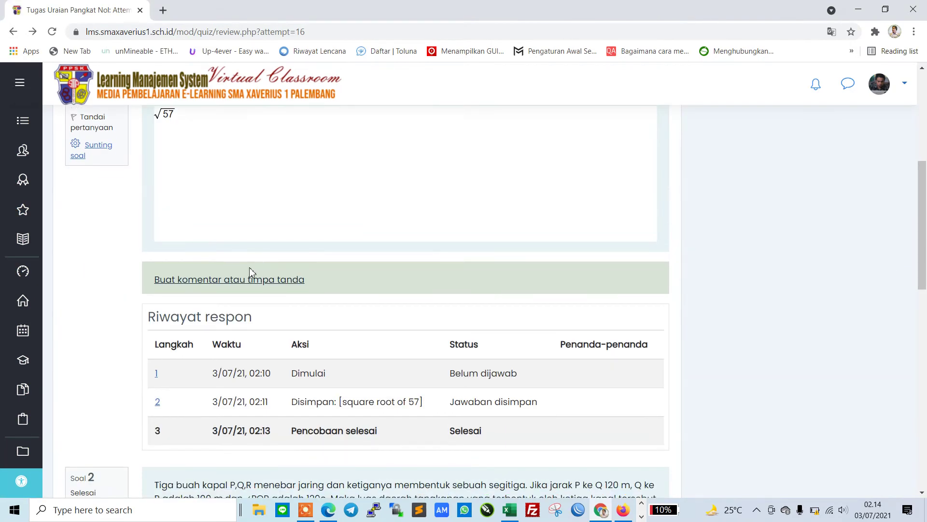
scroll(220, 284, "down", 1)
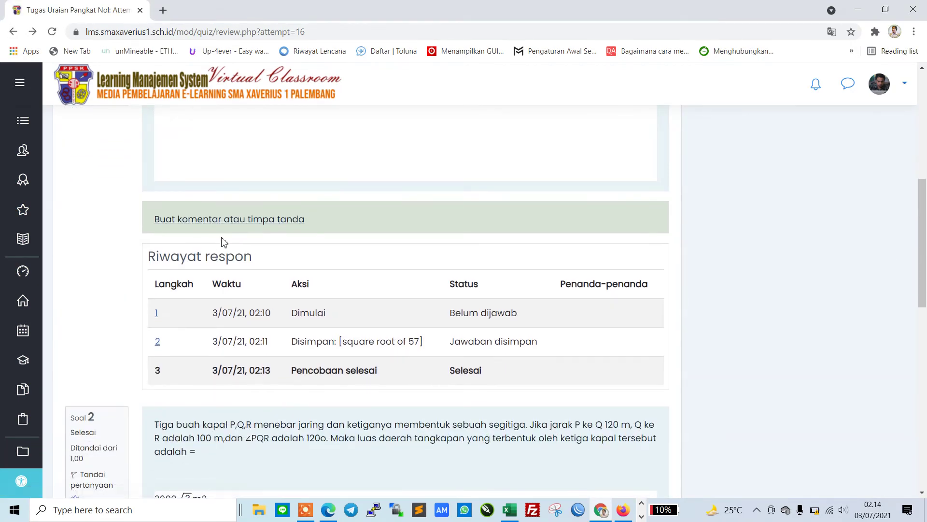
left_click(201, 219)
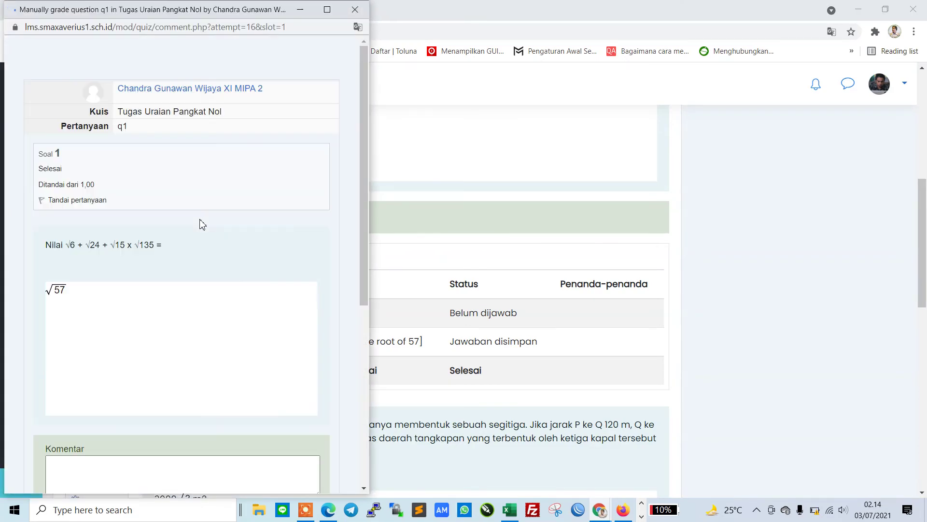
scroll(202, 222, "down", 5)
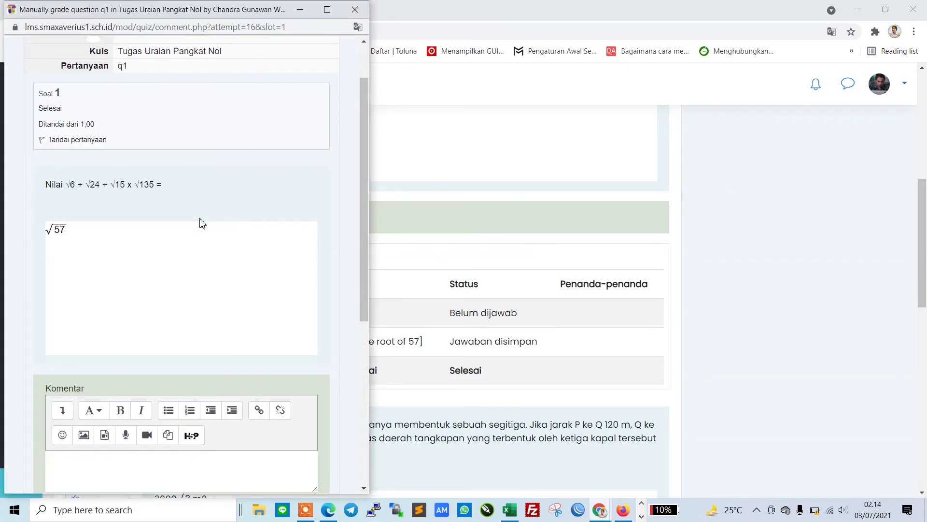
left_click(97, 287)
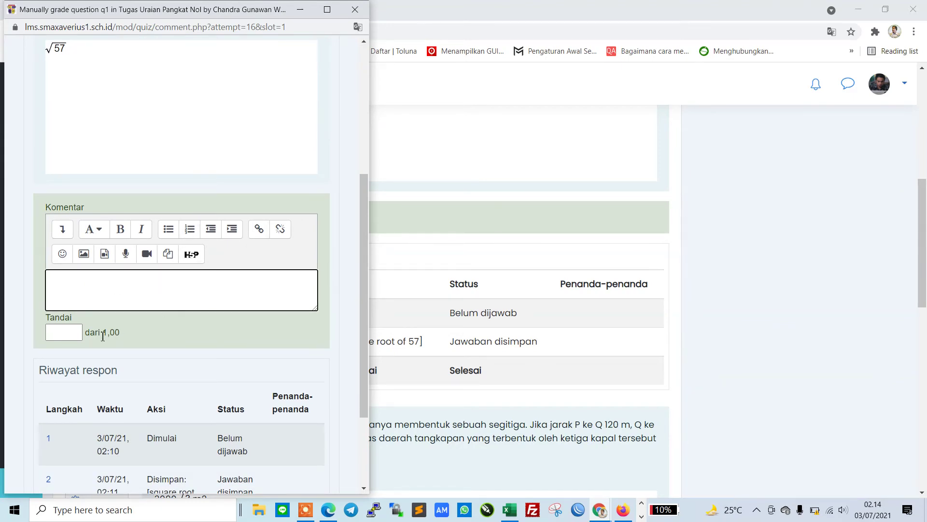
left_click(58, 332)
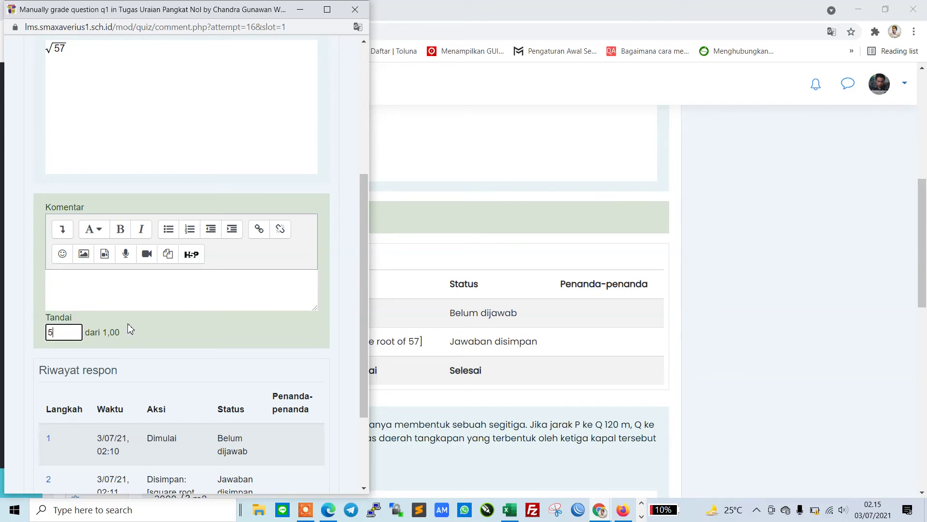
scroll(126, 331, "down", 3)
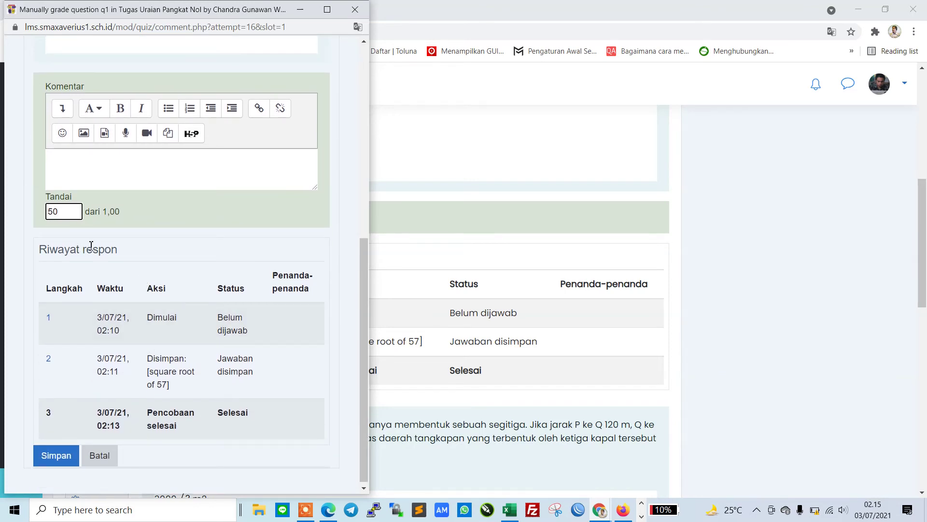
left_click(128, 172)
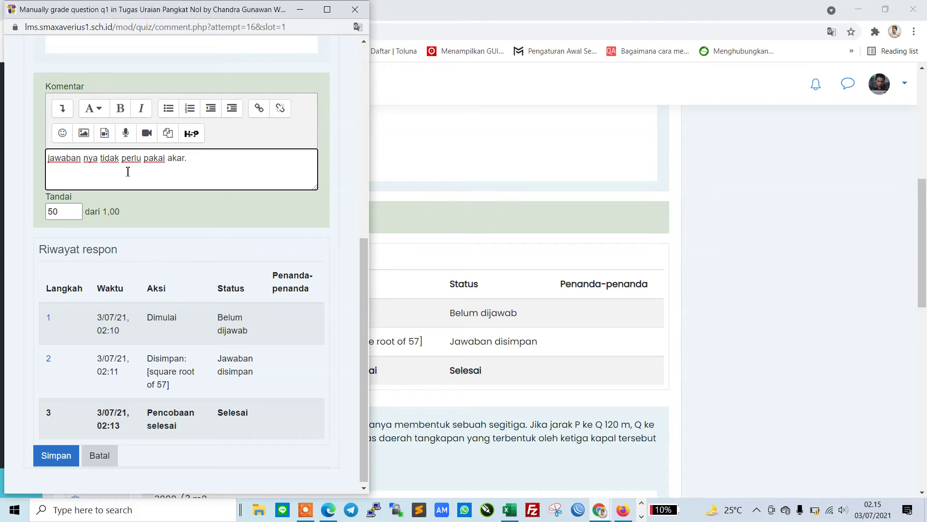
Step: Change question 1's mark to 30, try to save the grading form, and close it
scroll(128, 171, "up", 6)
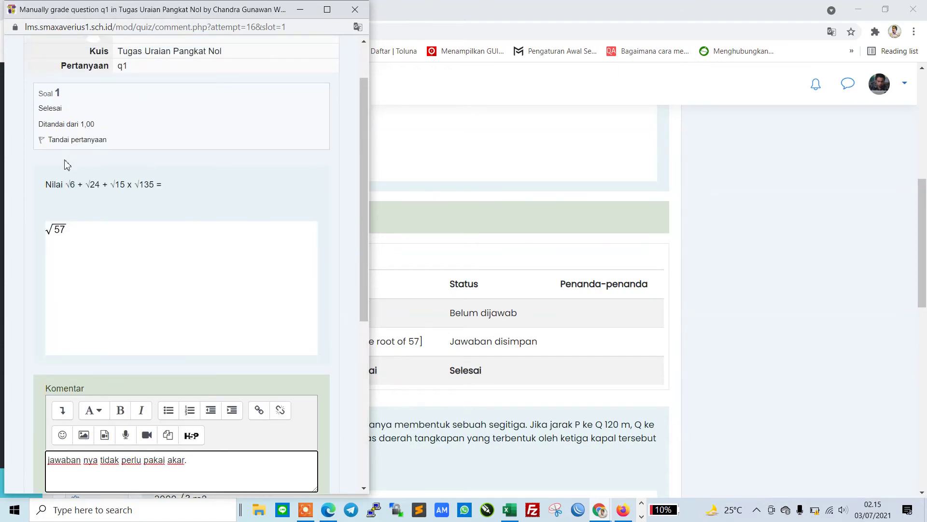
scroll(90, 240, "down", 4)
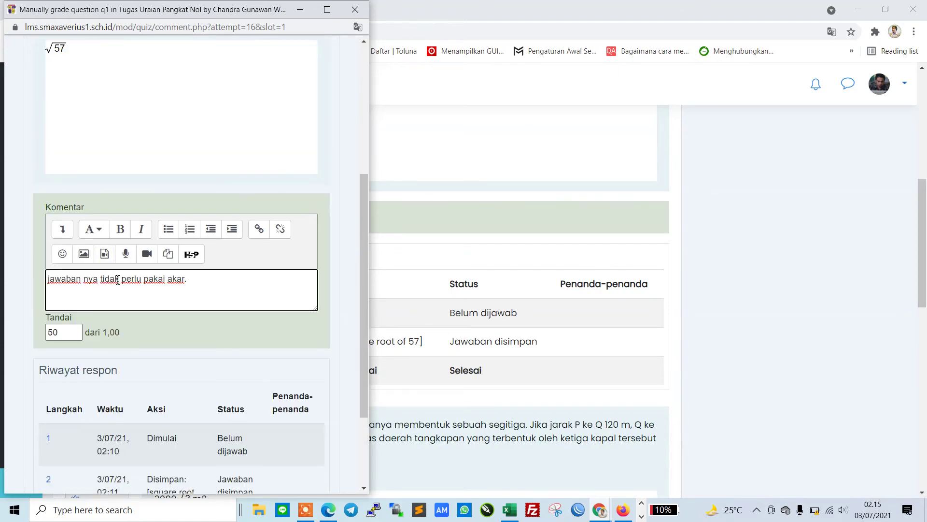
left_click_drag(55, 333, 28, 336)
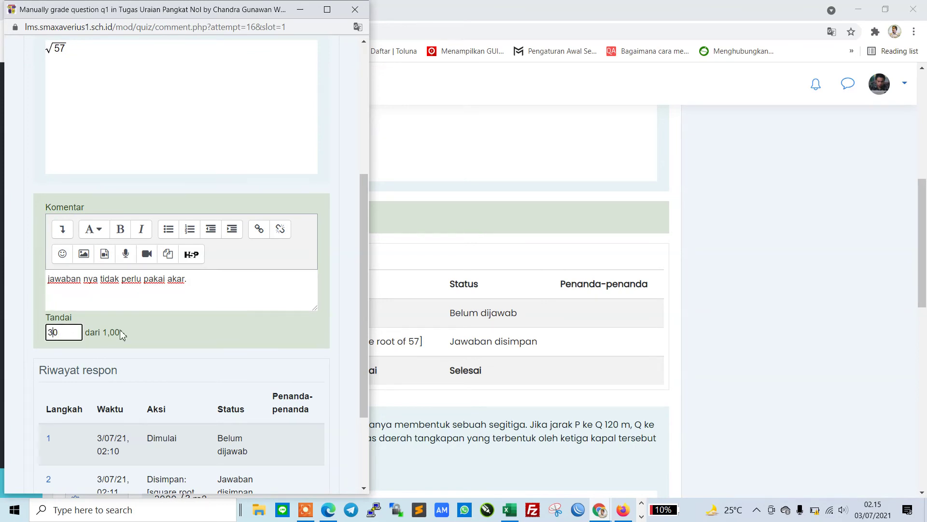
scroll(120, 334, "down", 3)
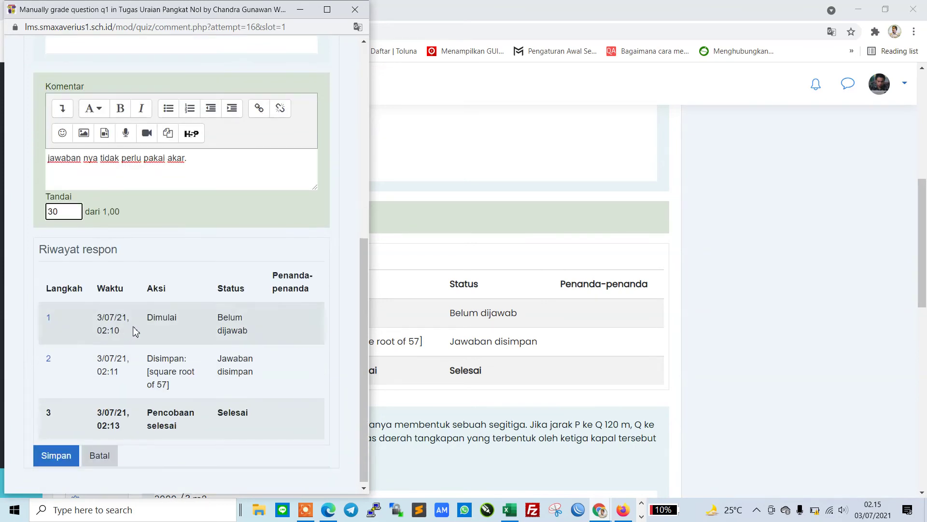
left_click(57, 453)
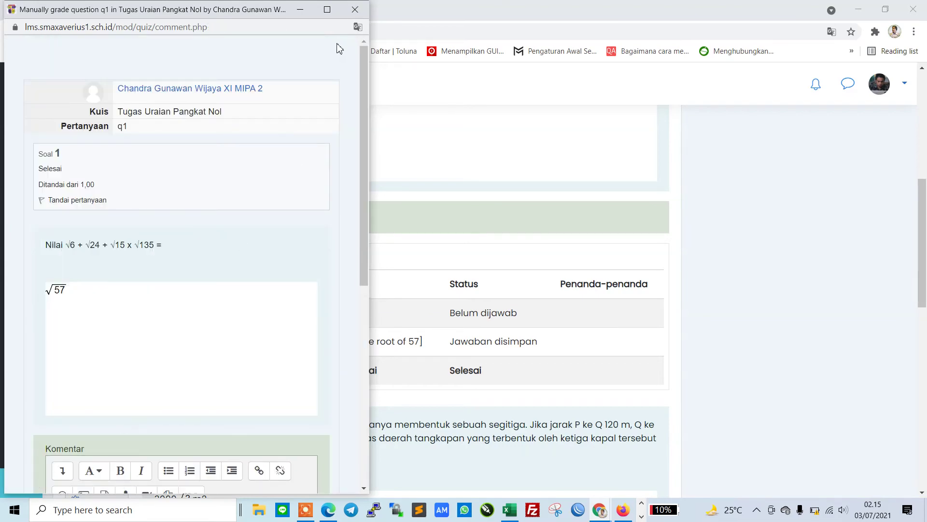
left_click(355, 9)
Step: Examine question 1's response history and question 2's answer and response history in the attempt review
scroll(427, 237, "down", 3)
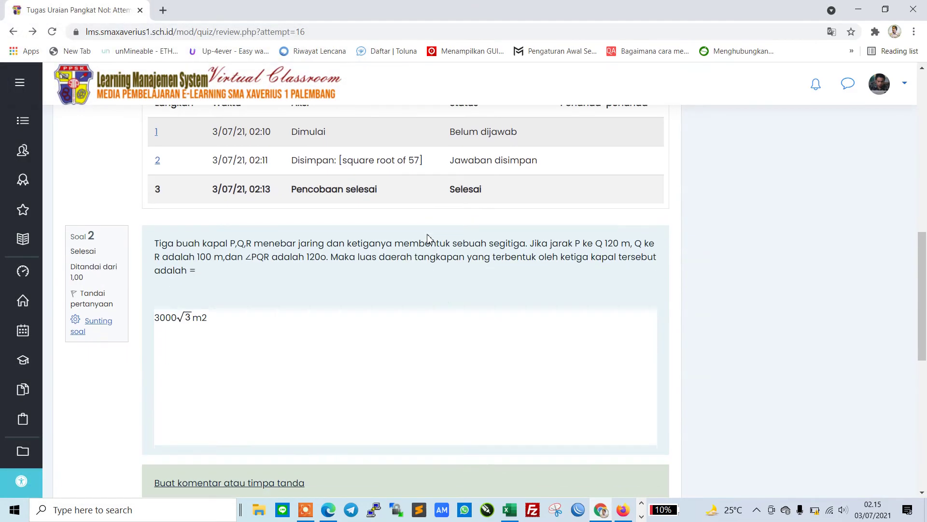
scroll(428, 236, "down", 4)
scroll(428, 237, "up", 4)
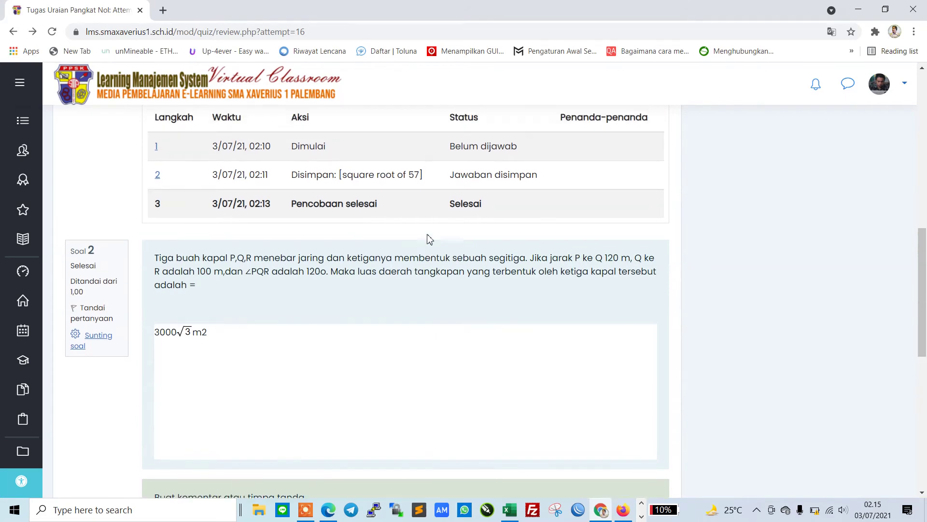
scroll(429, 239, "up", 2)
scroll(429, 238, "up", 4)
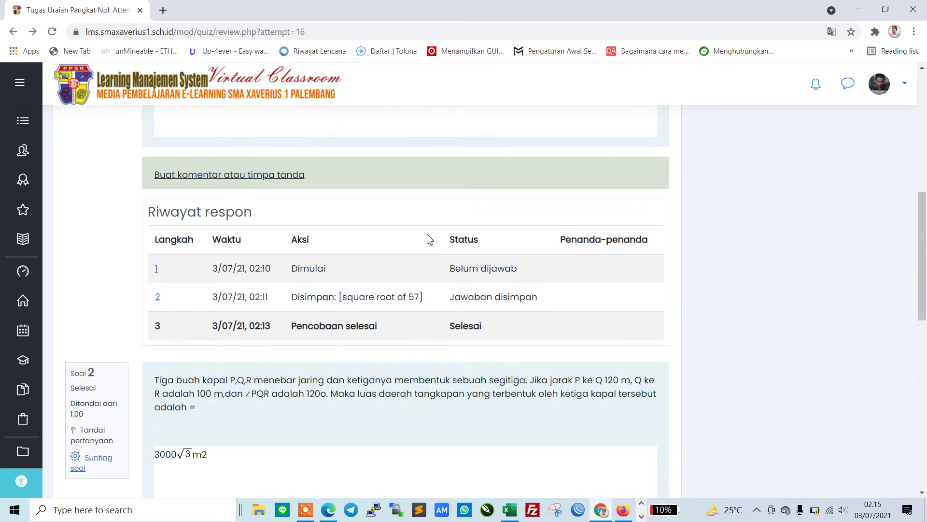
scroll(429, 238, "down", 8)
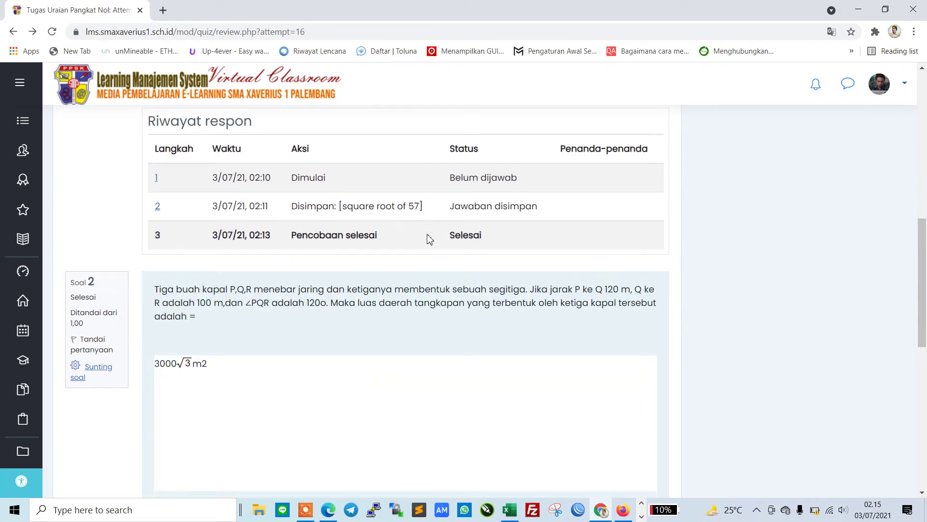
scroll(236, 276, "down", 3)
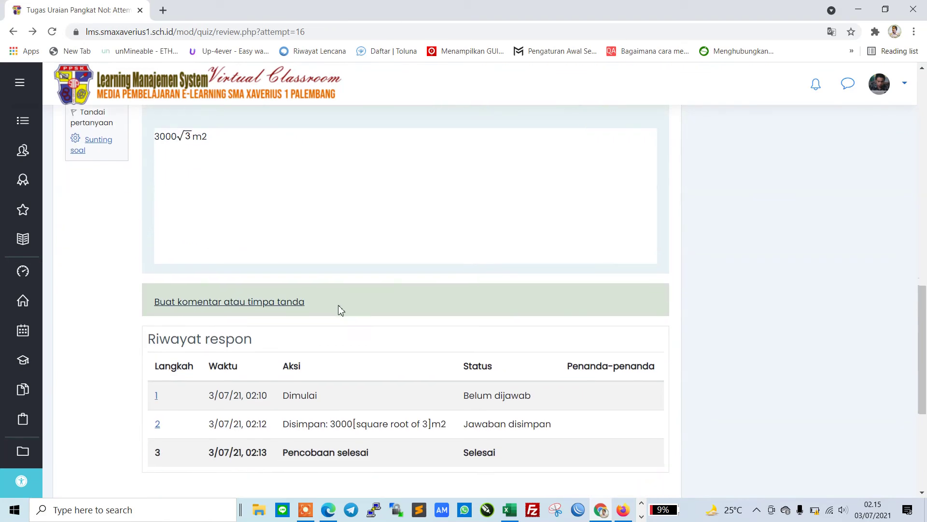
scroll(190, 307, "down", 4)
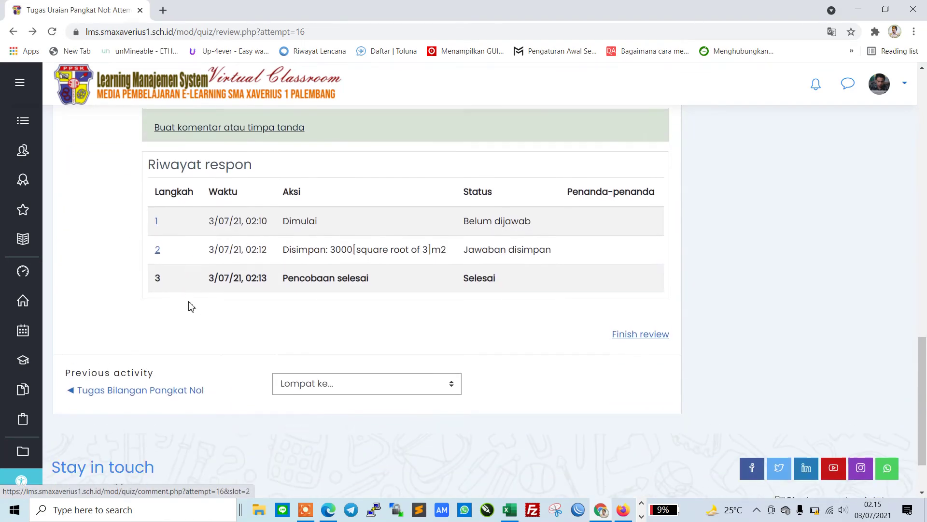
scroll(251, 235, "up", 1)
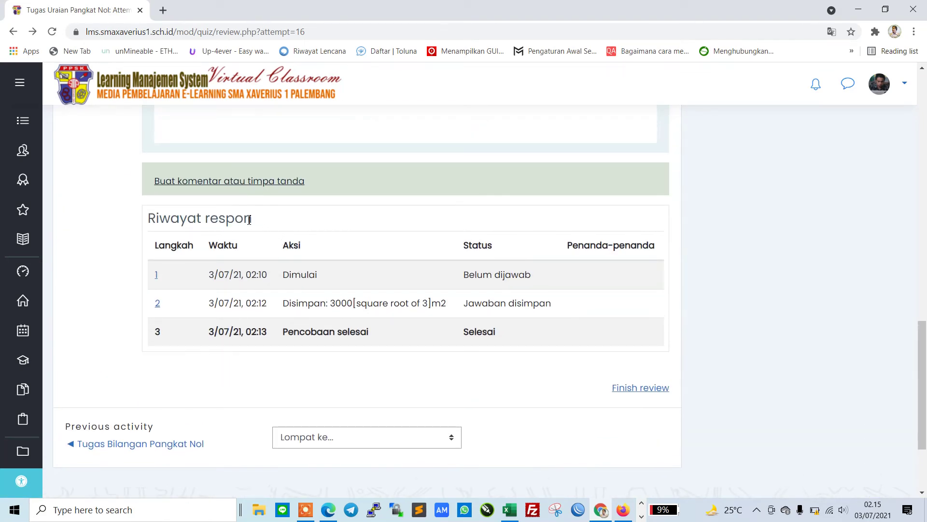
Step: Open manual grading for question 2 and enter a mark of 50
left_click(212, 181)
scroll(136, 297, "down", 4)
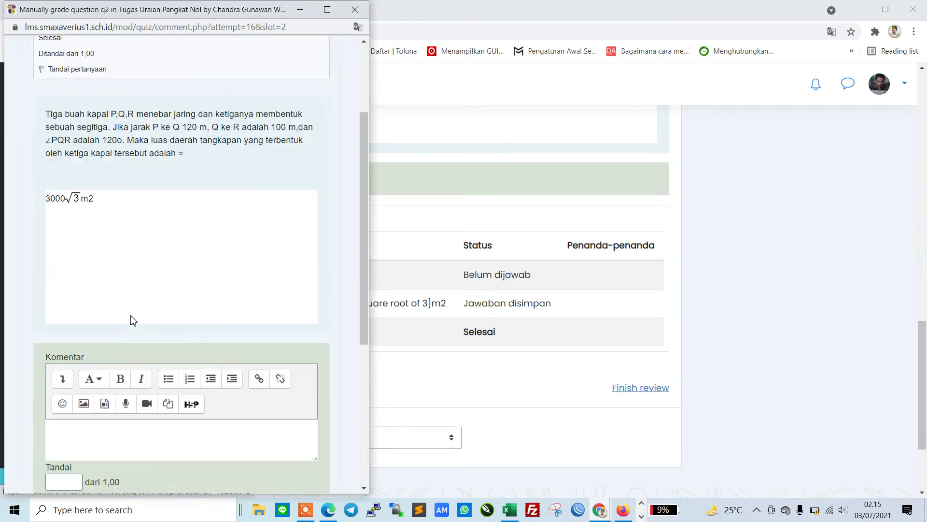
left_click(68, 431)
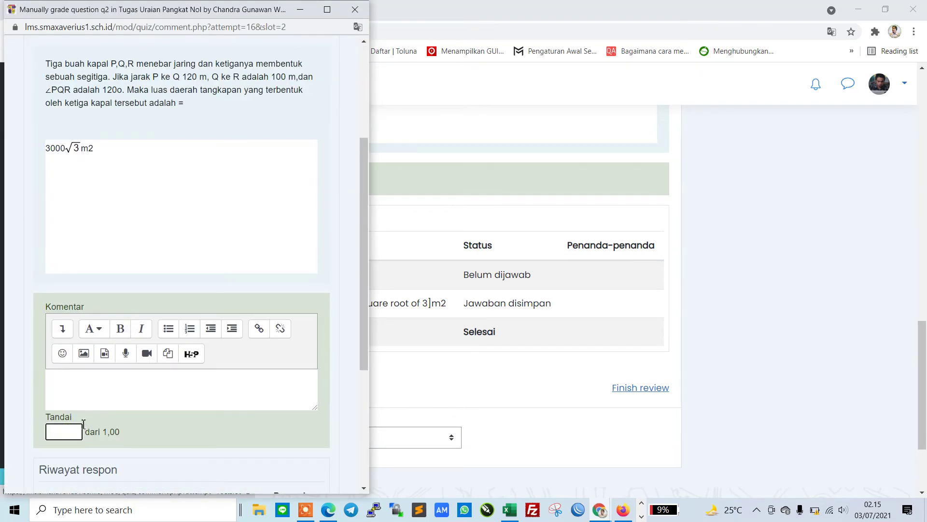
type("50")
scroll(83, 423, "down", 1)
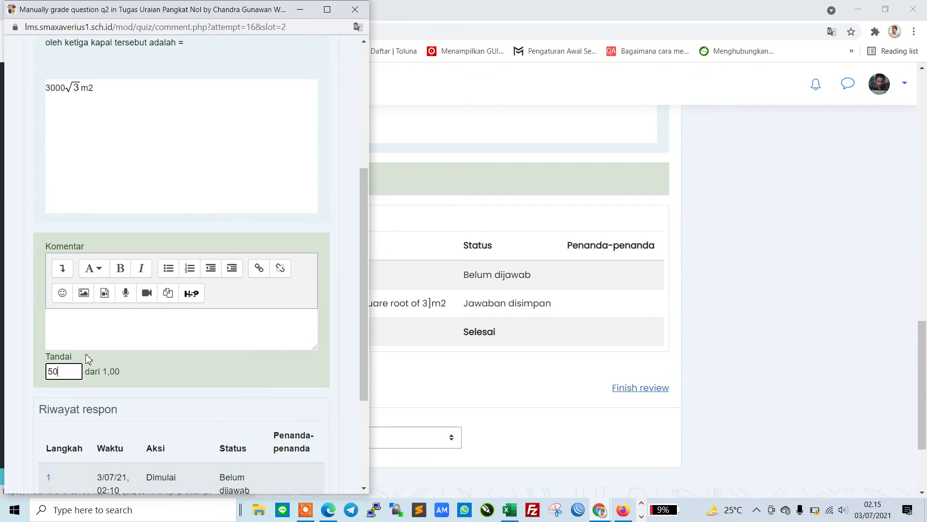
Step: Add the comment "Jawaban benar" to question 2 and try to save its grading form
left_click(98, 333)
type("Jawab")
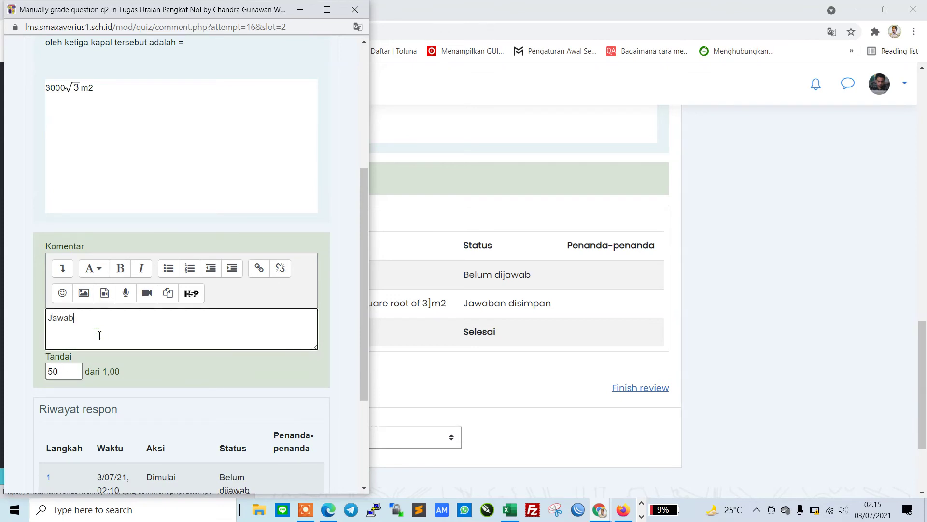
type("an benar")
scroll(149, 321, "down", 2)
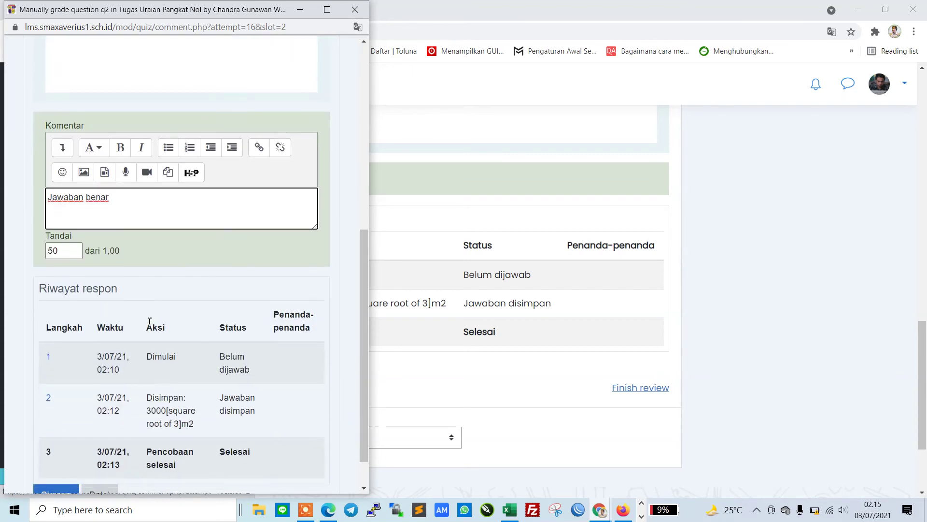
scroll(149, 322, "down", 1)
left_click(54, 452)
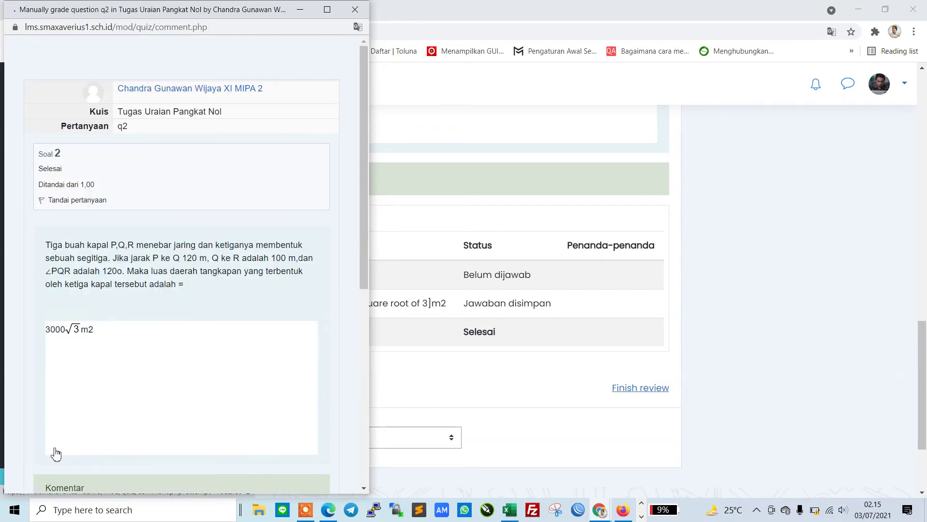
scroll(186, 323, "down", 7)
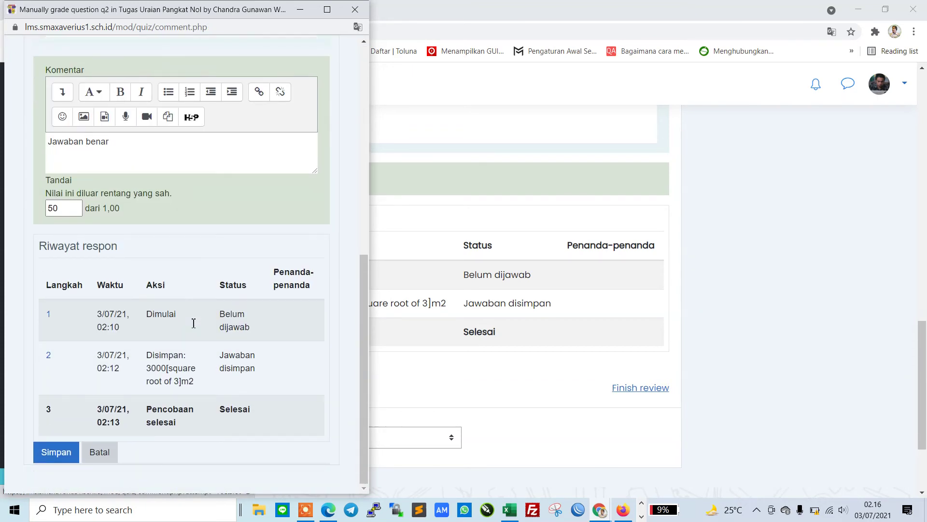
left_click(65, 456)
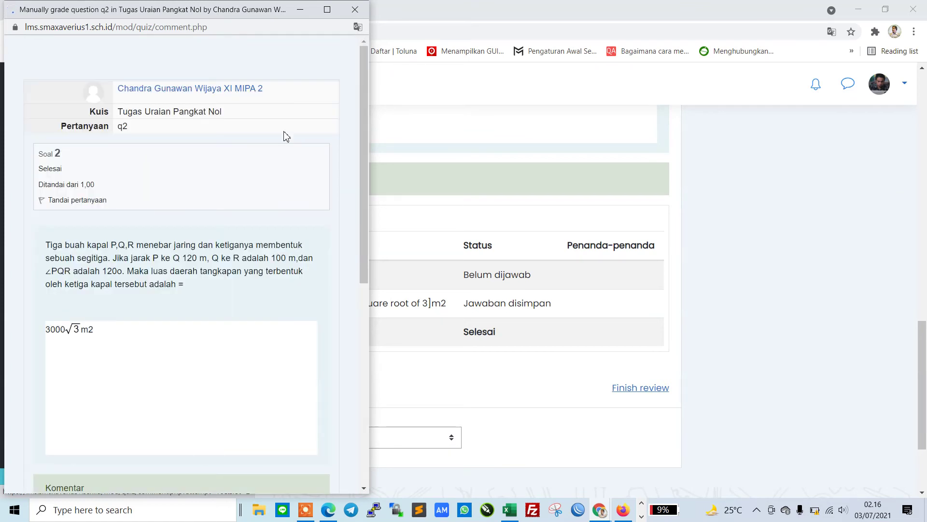
Step: Return to the attempt review, check the grading status of both questions, and finish the review
scroll(534, 289, "down", 3)
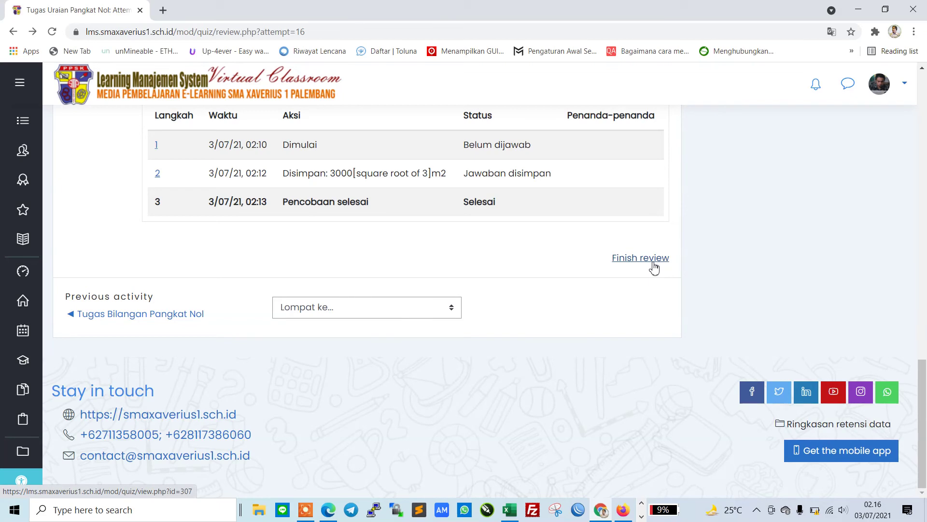
scroll(654, 267, "up", 15)
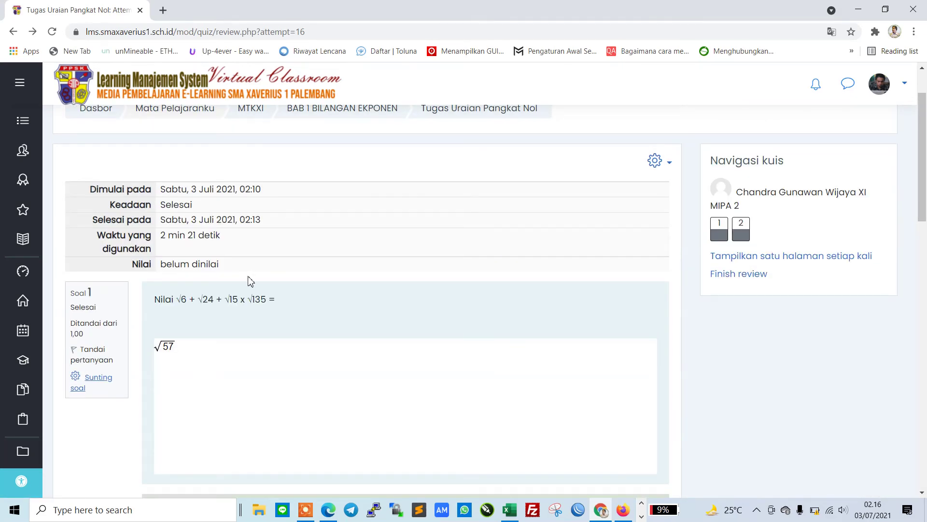
scroll(250, 281, "down", 1)
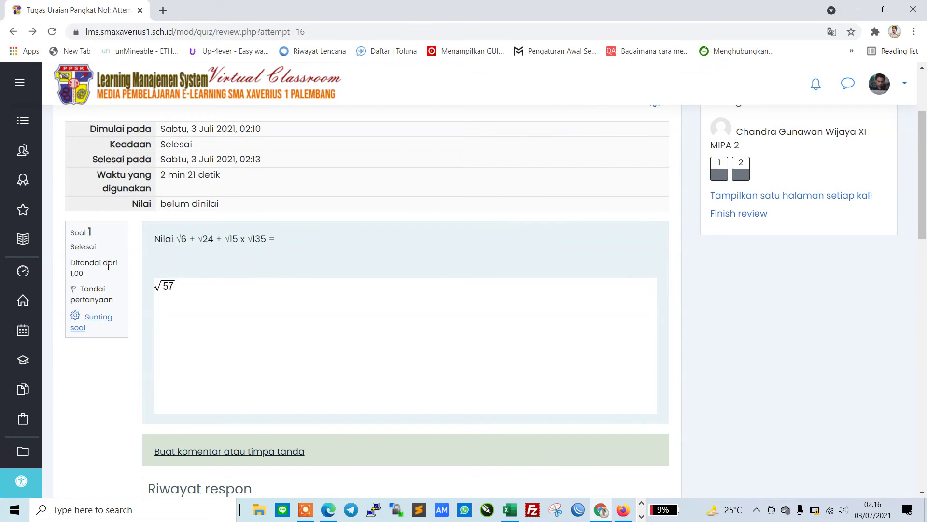
scroll(208, 300, "down", 7)
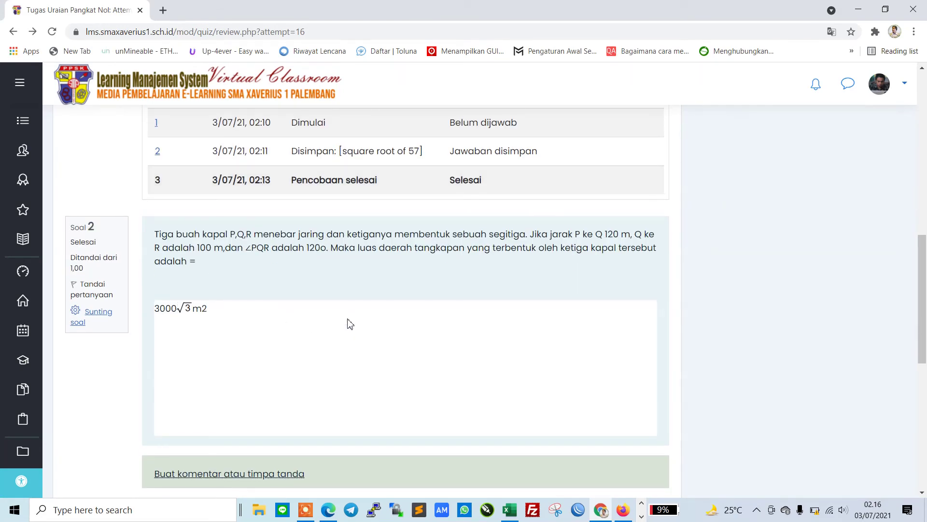
scroll(350, 324, "down", 5)
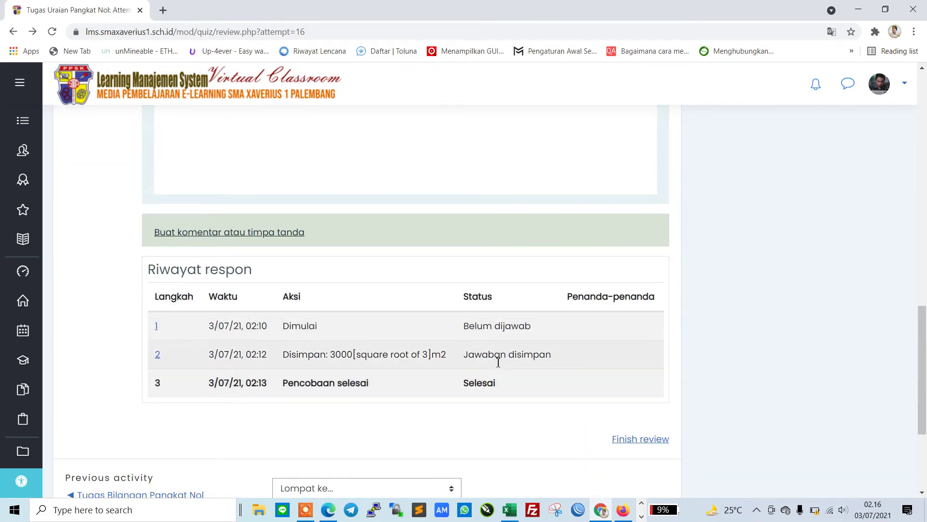
scroll(531, 377, "down", 3)
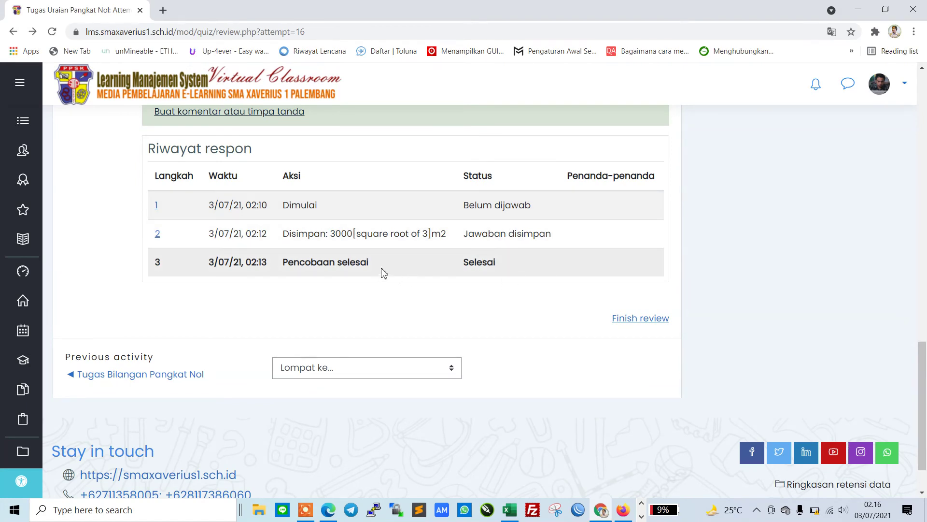
left_click(637, 319)
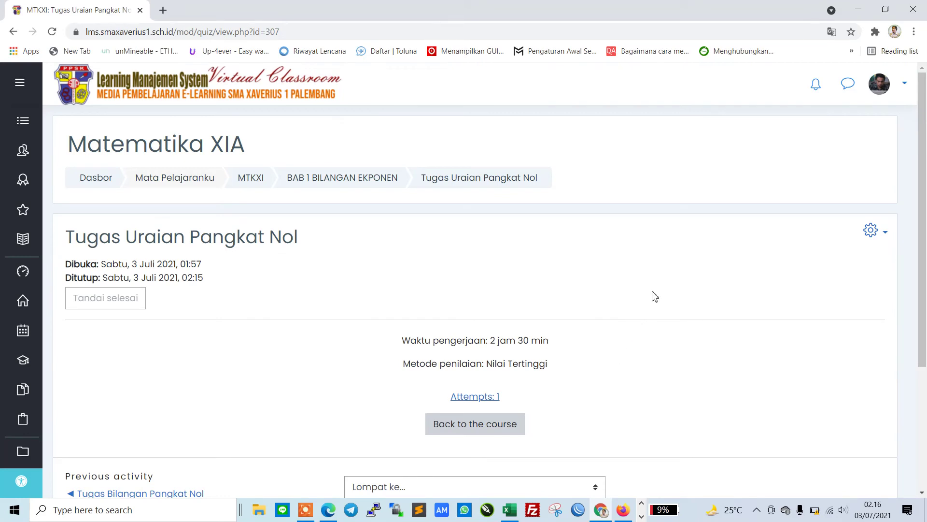
Step: Switch to the student's session in Firefox, reload the Matematika XIA user grade report and check its grades
scroll(557, 294, "down", 2)
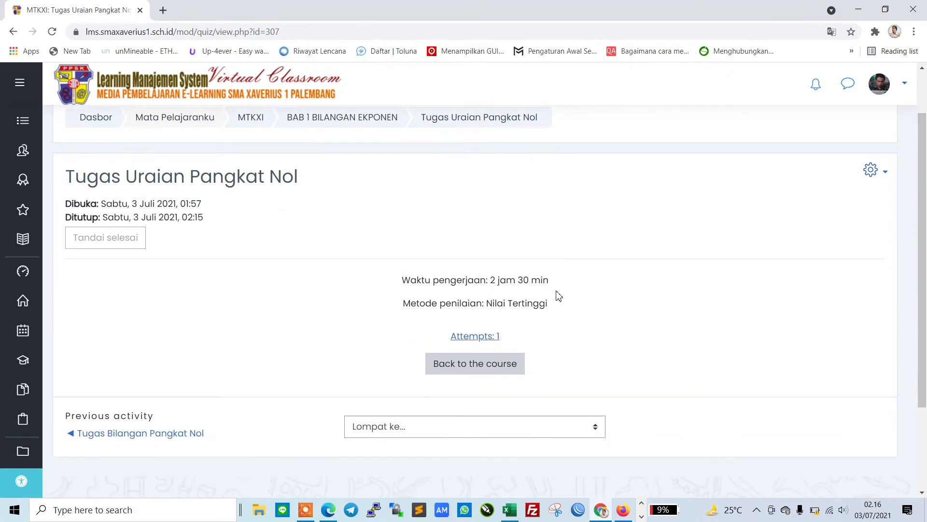
left_click(622, 510)
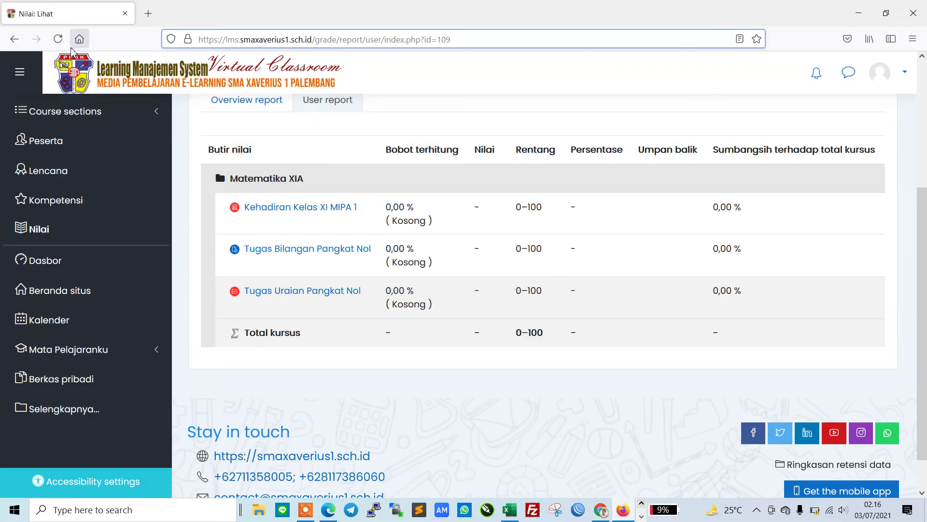
left_click(58, 38)
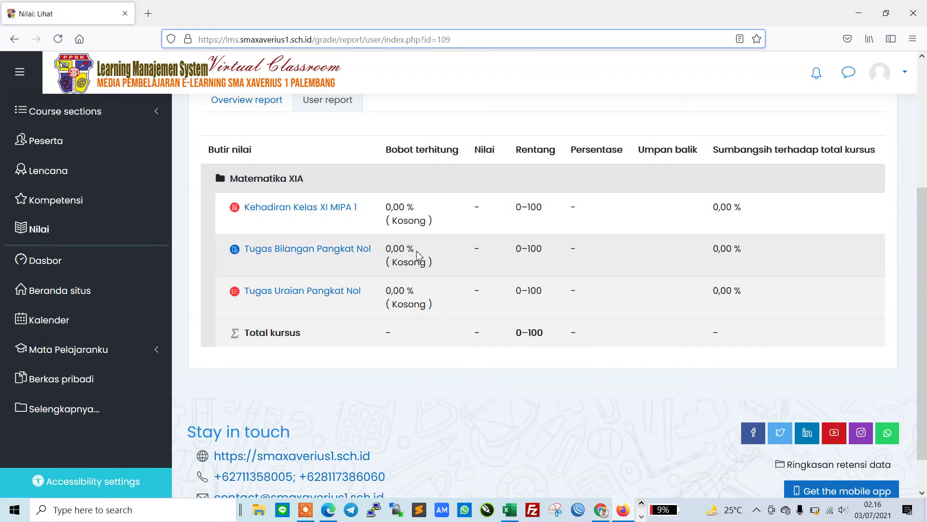
left_click(62, 232)
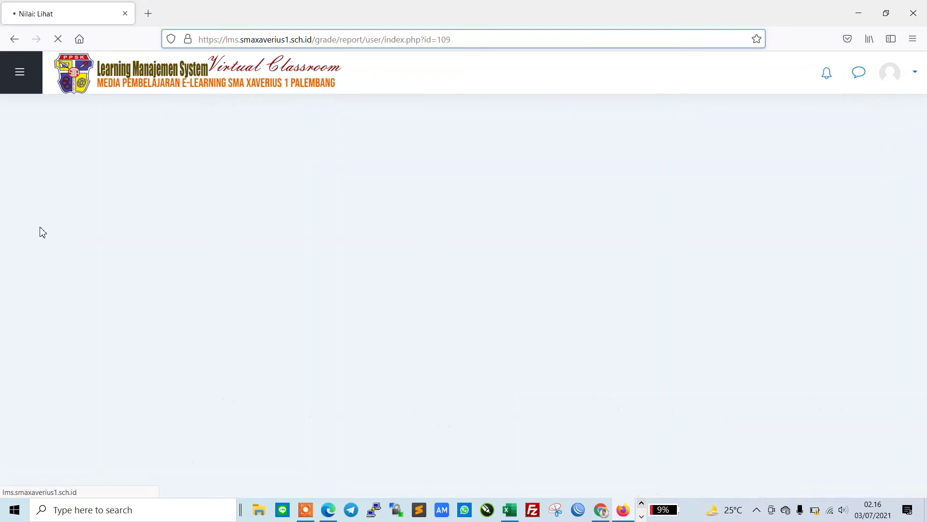
left_click(41, 233)
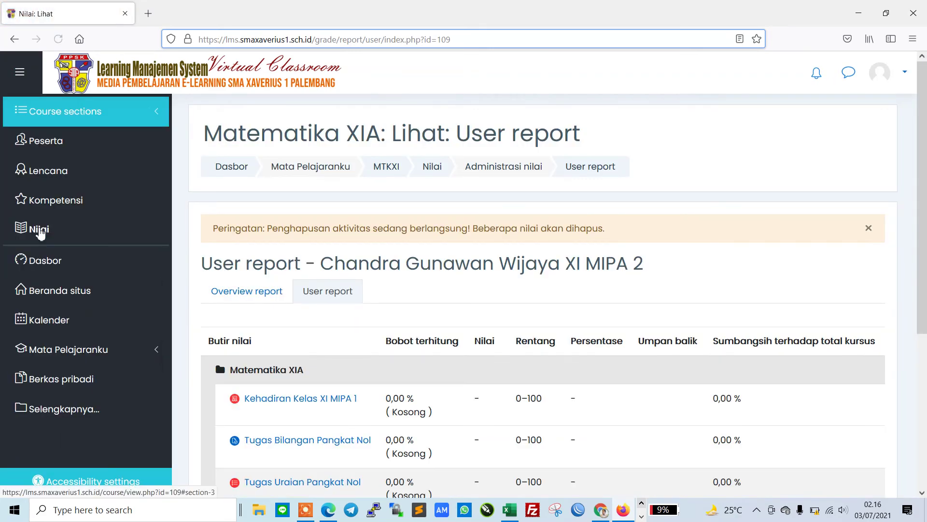
left_click(41, 234)
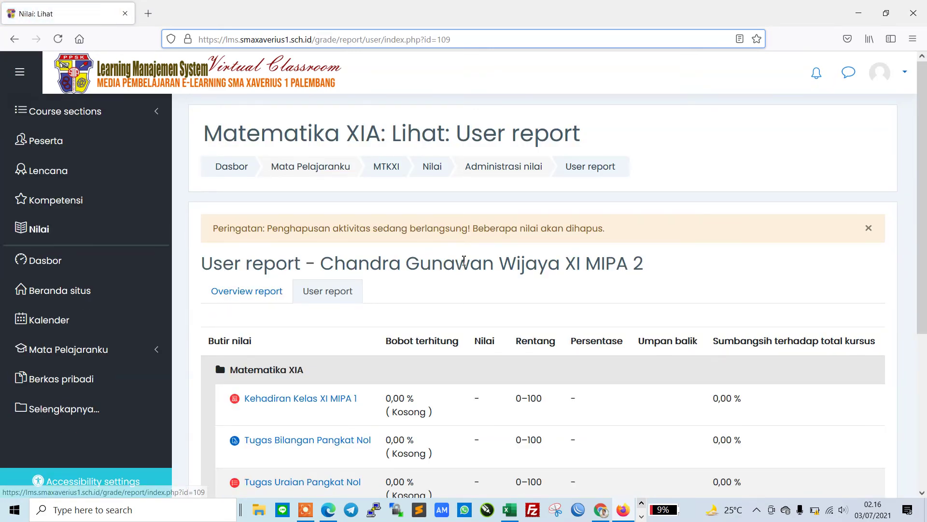
scroll(464, 263, "down", 2)
scroll(464, 264, "down", 1)
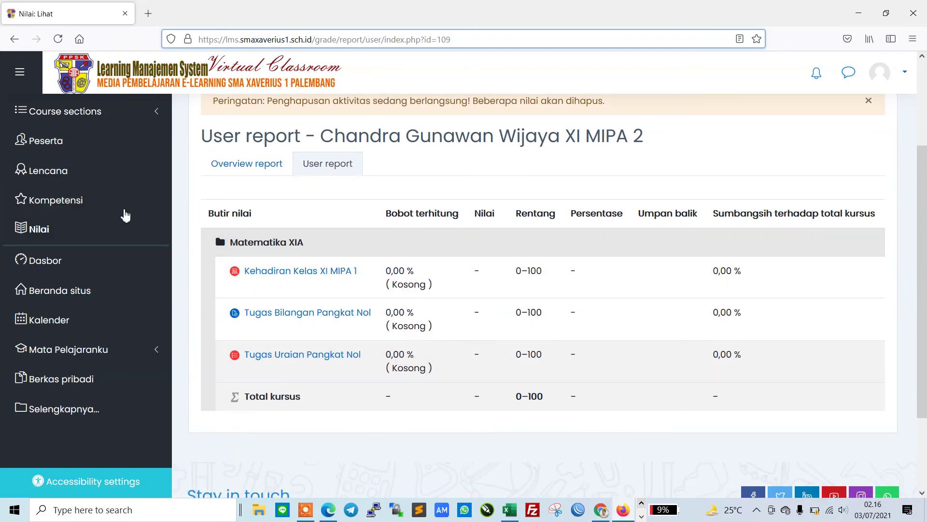
Step: Look at the course participants, return to Matematika XIA, open Tugas Uraian Pangkat Nol and dismiss the low-battery notice
left_click(51, 141)
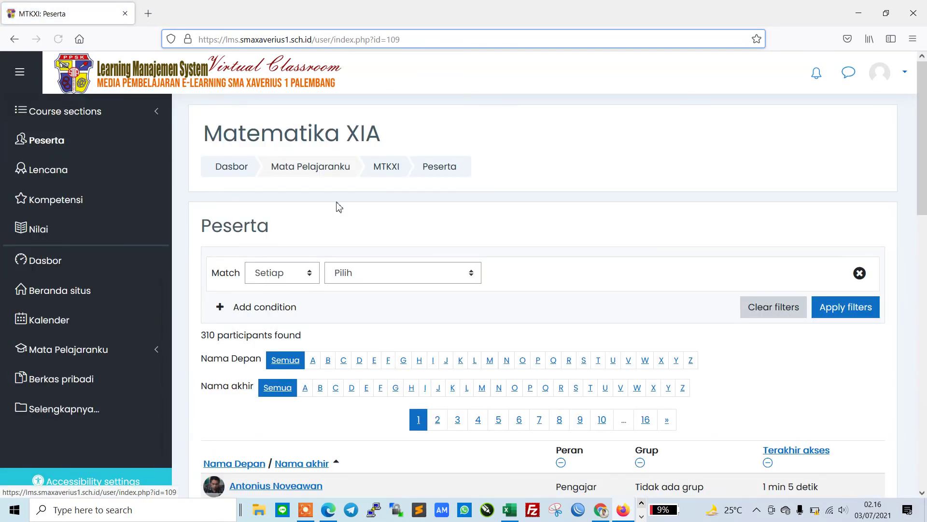
scroll(374, 224, "down", 4)
left_click(30, 260)
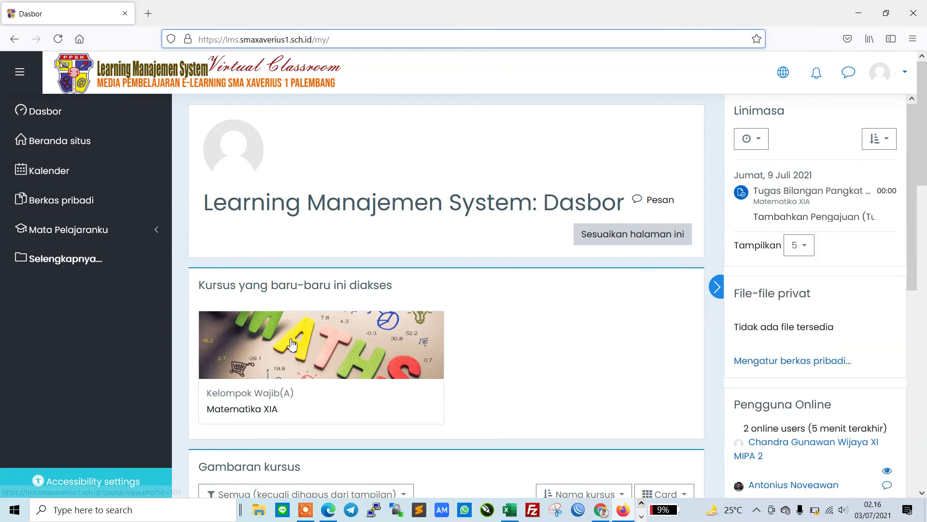
left_click(253, 414)
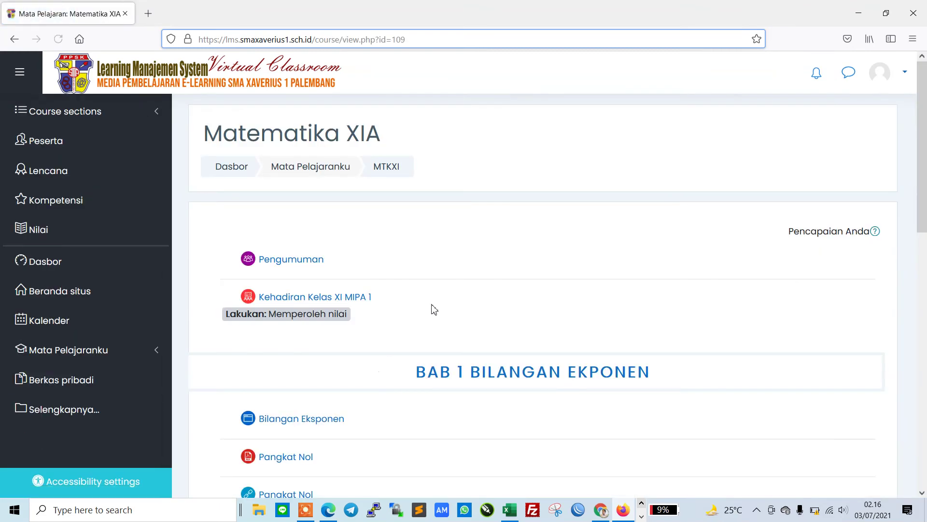
scroll(432, 309, "down", 3)
scroll(431, 310, "down", 5)
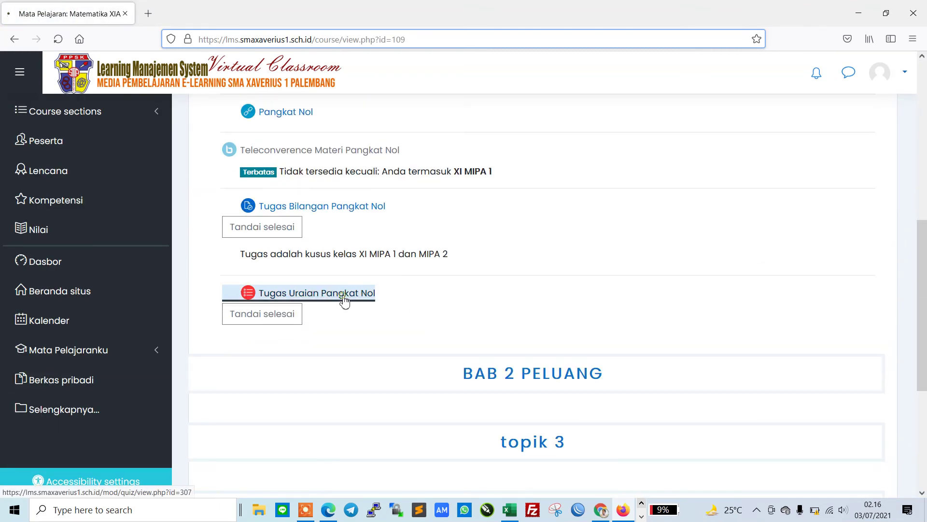
left_click(354, 295)
scroll(588, 298, "down", 3)
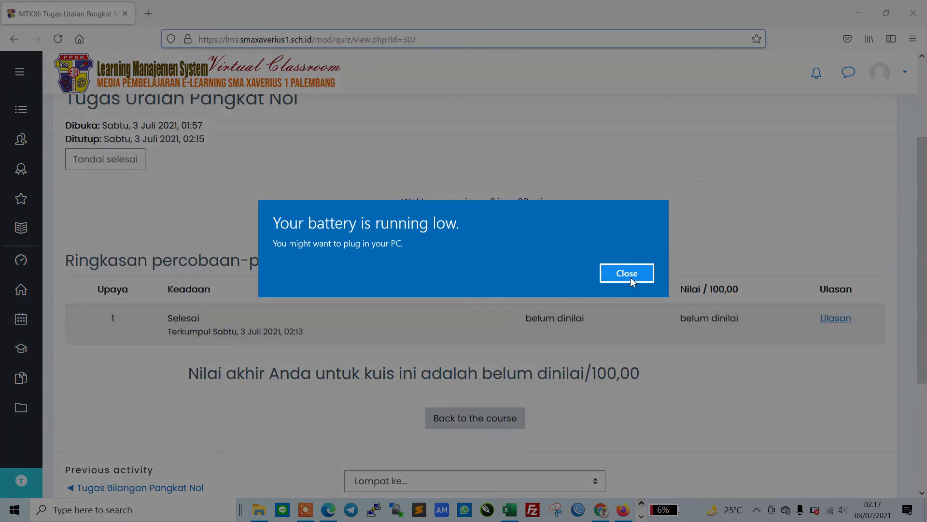
left_click(629, 274)
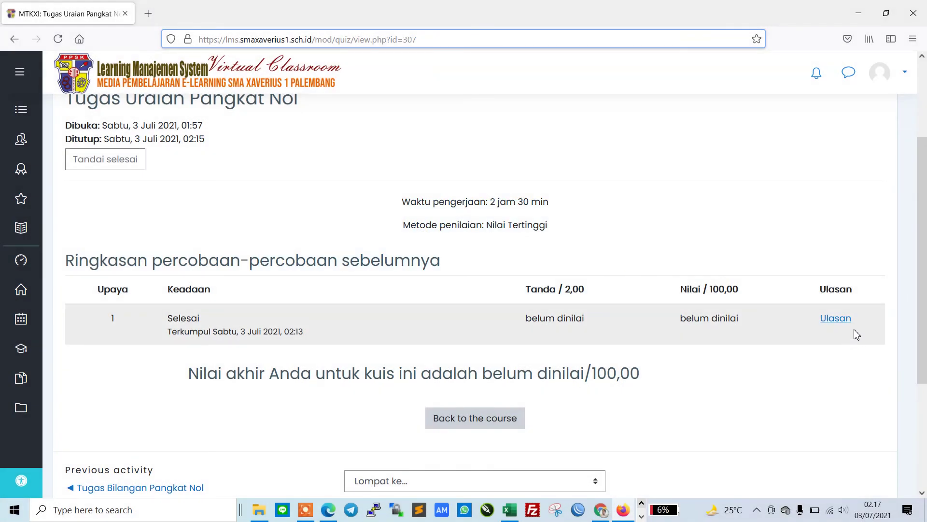
Step: Open the review of the student's attempt, check the grading status of both answers and finish the review
left_click(830, 320)
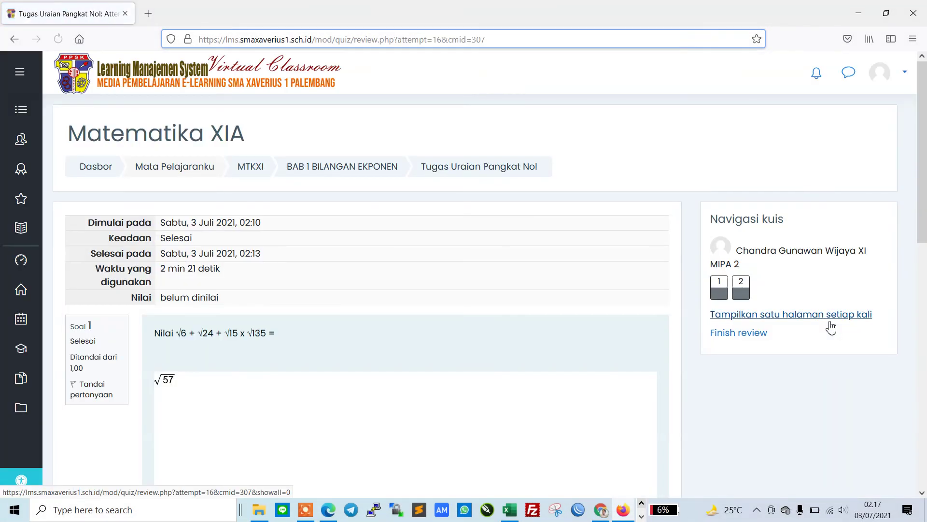
scroll(329, 348, "down", 3)
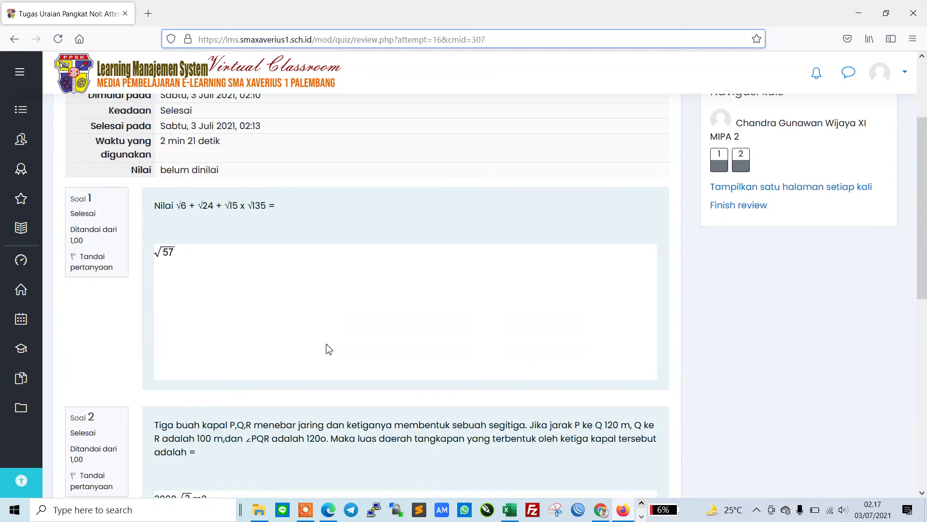
scroll(329, 349, "down", 4)
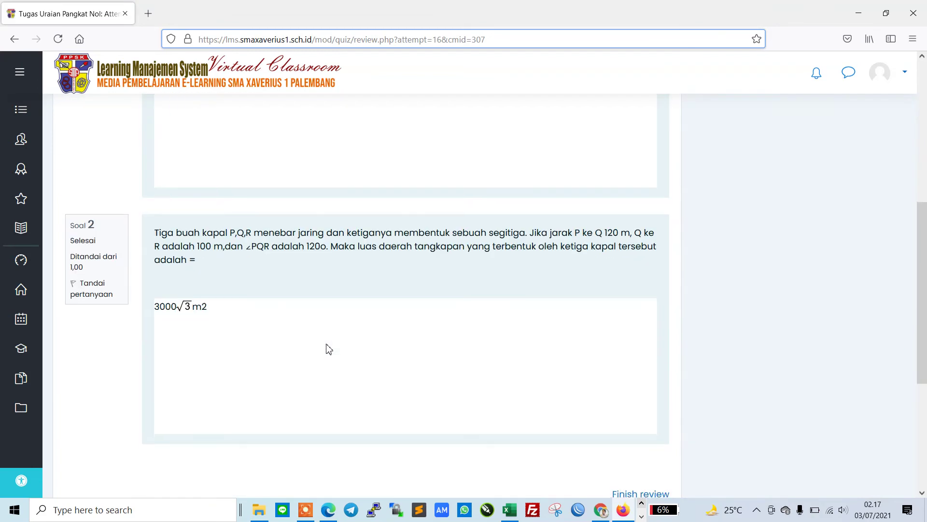
scroll(328, 349, "down", 4)
scroll(326, 347, "up", 4)
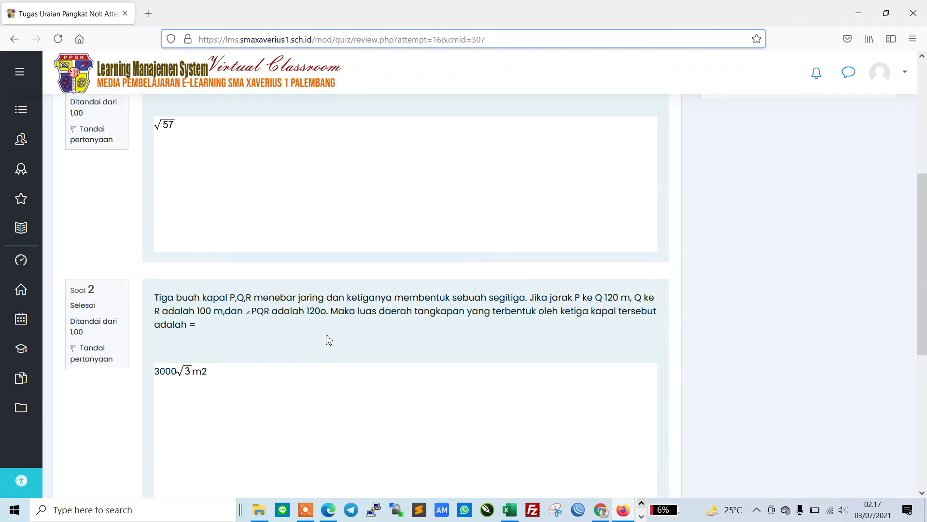
scroll(328, 340, "up", 3)
scroll(327, 338, "up", 1)
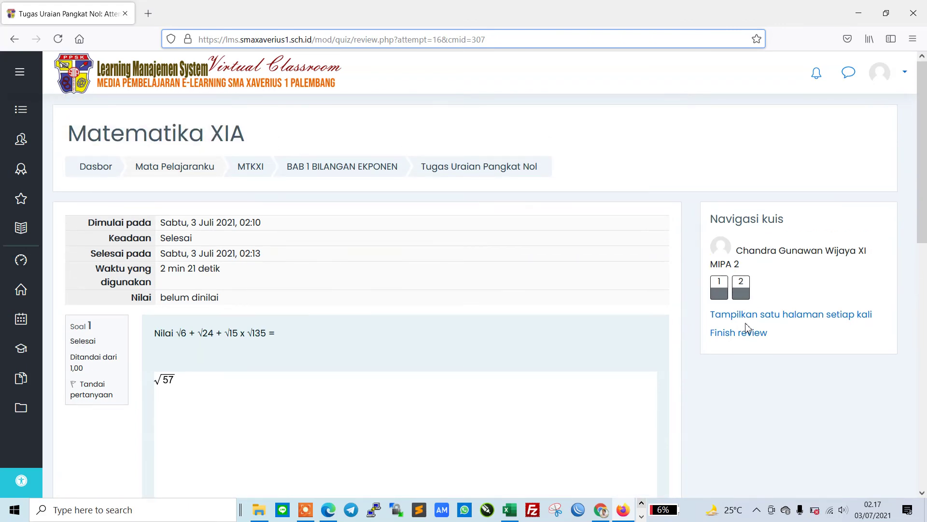
left_click(776, 319)
left_click(752, 348)
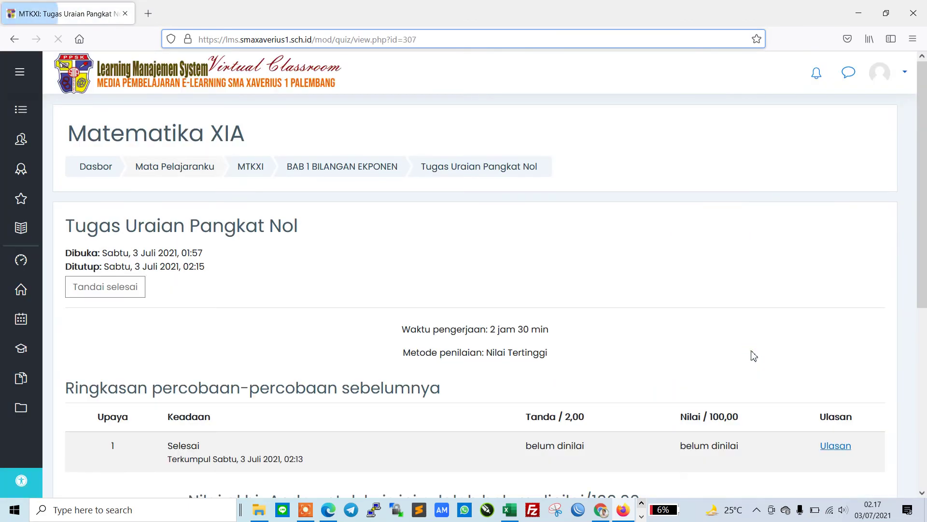
Step: Check the quiz's attempt summary and open the student's course grade report
scroll(522, 312, "down", 4)
scroll(734, 285, "up", 2)
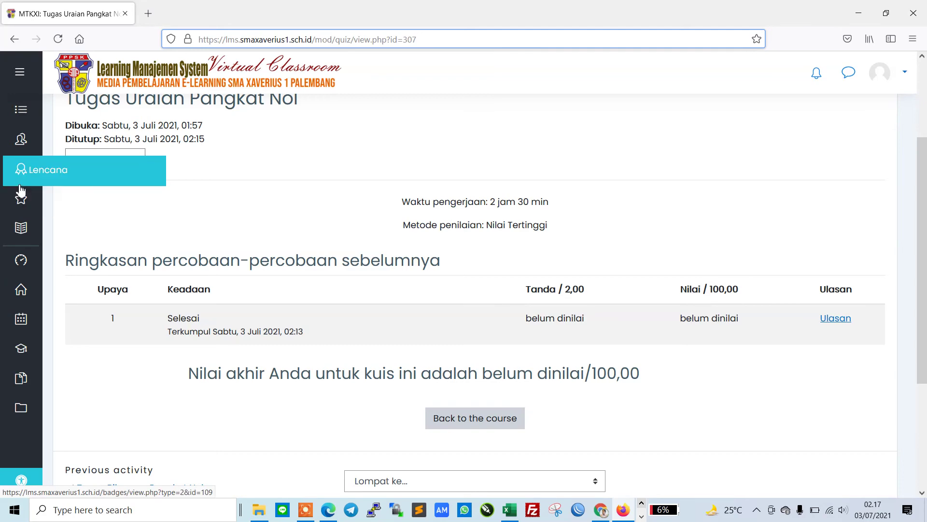
left_click(22, 230)
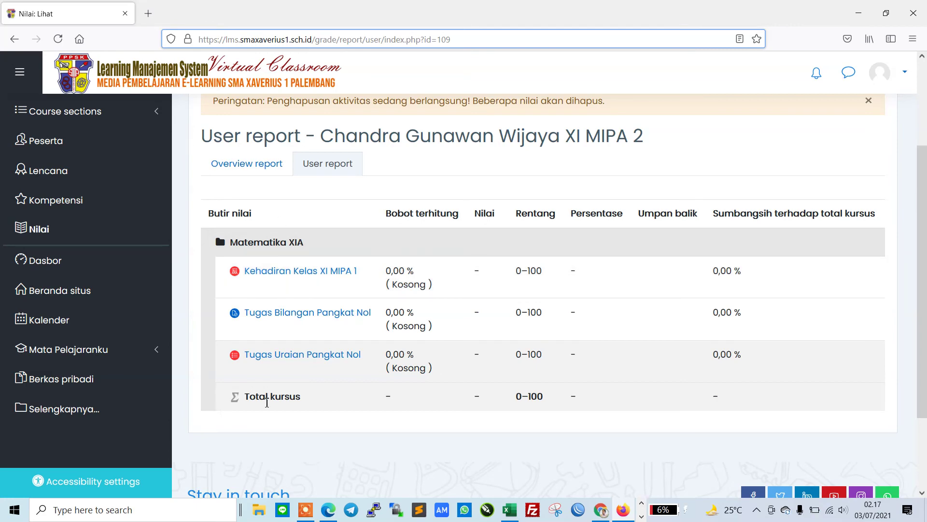
Step: Switch back to the teacher's session in Chrome and open the quiz's attempts report at the student's row
left_click(601, 509)
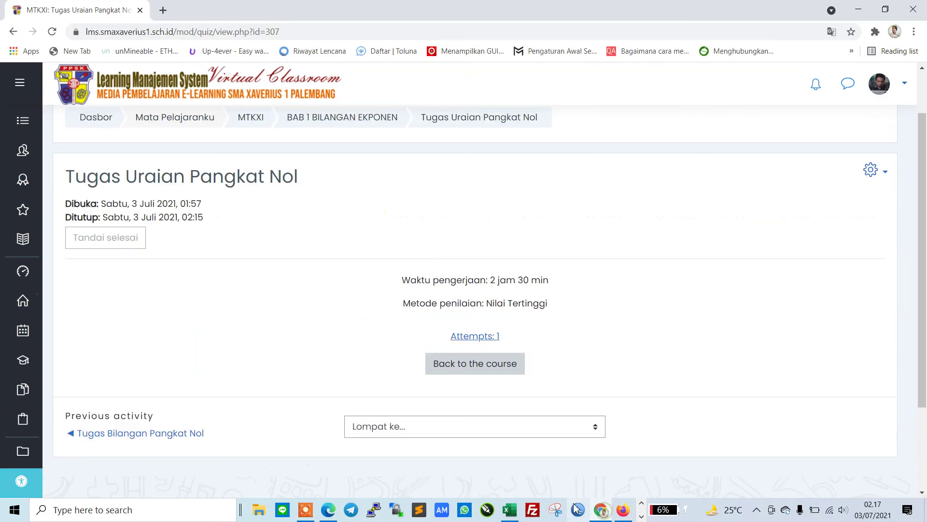
left_click(482, 336)
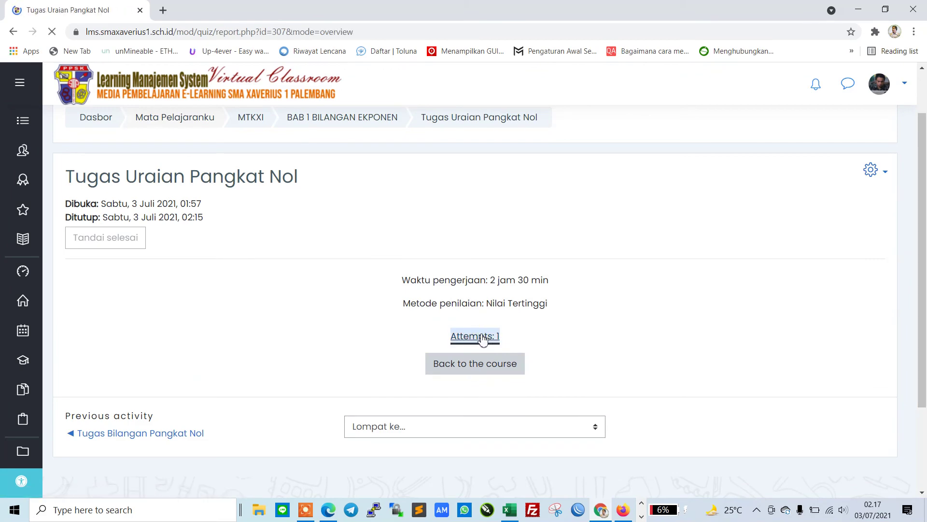
scroll(686, 316, "down", 10)
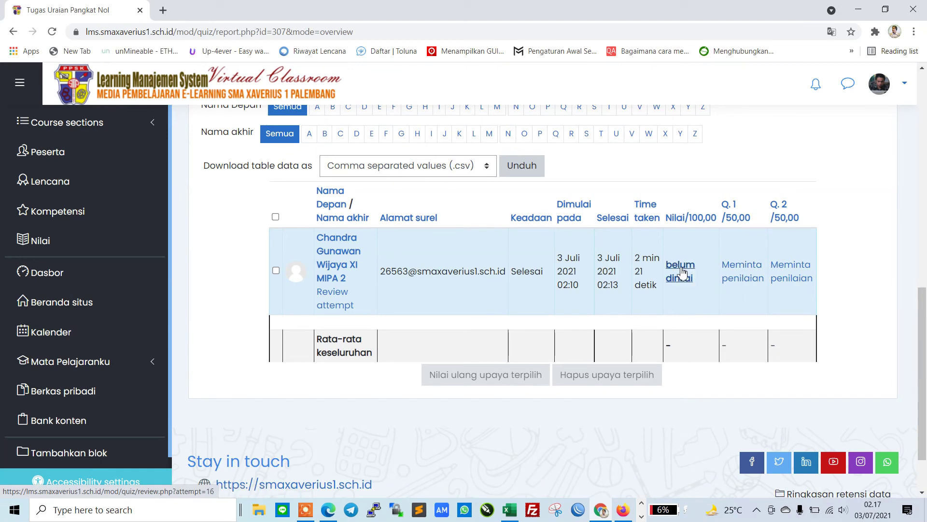
Step: Open question 1's response review for the student's attempt and examine its answer and response history
left_click(758, 271)
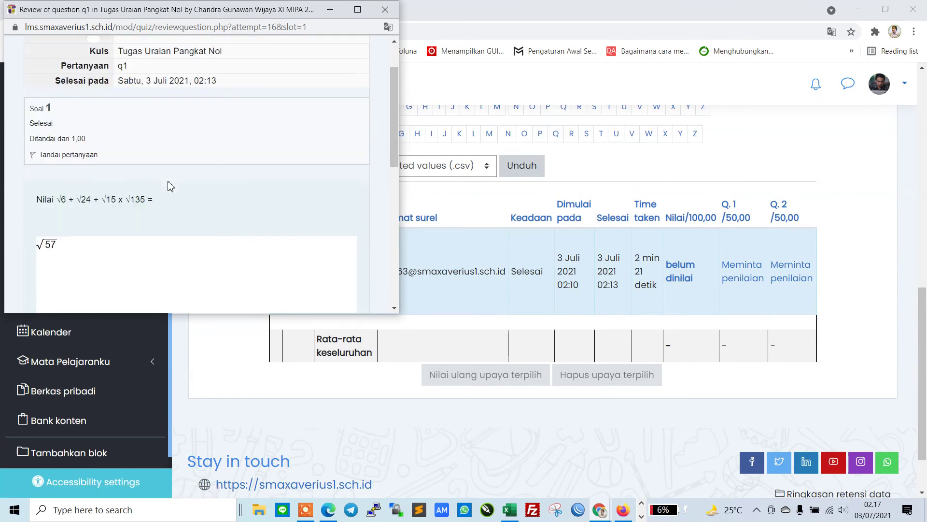
scroll(183, 184, "up", 2)
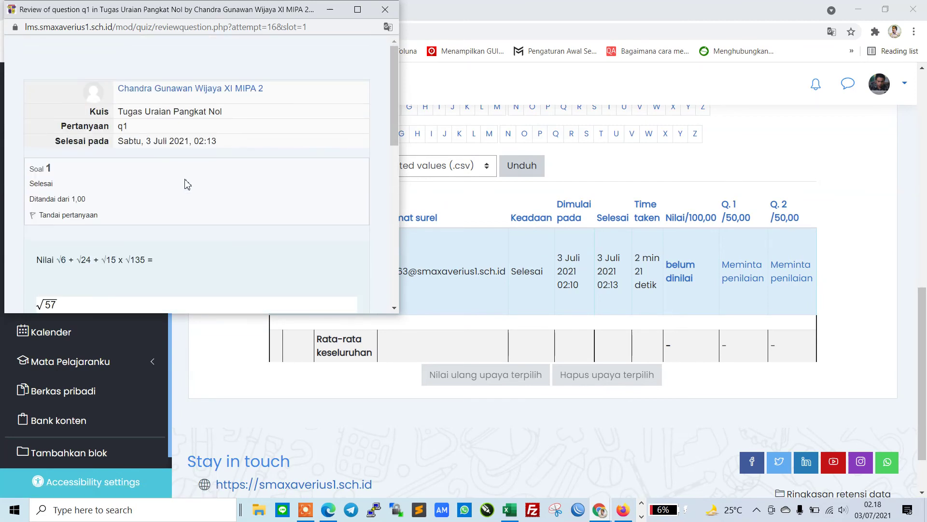
scroll(235, 126, "down", 7)
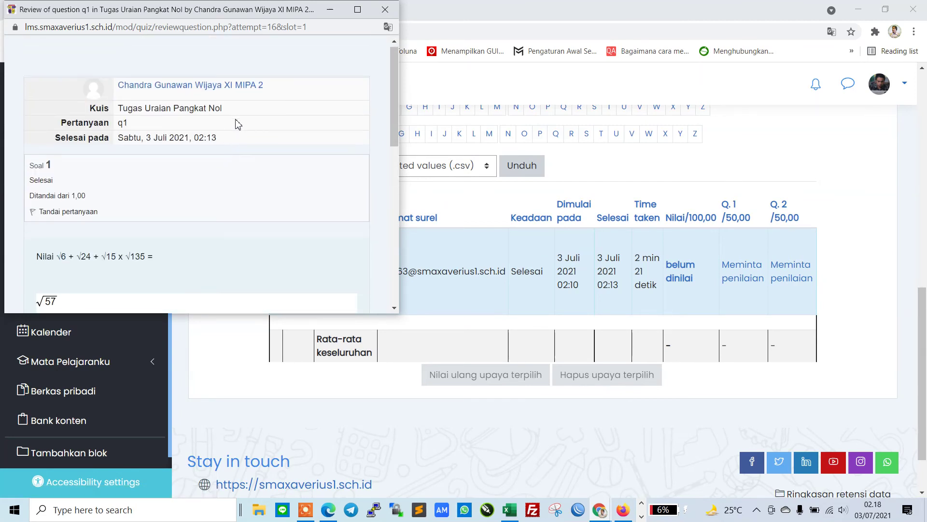
scroll(235, 125, "down", 1)
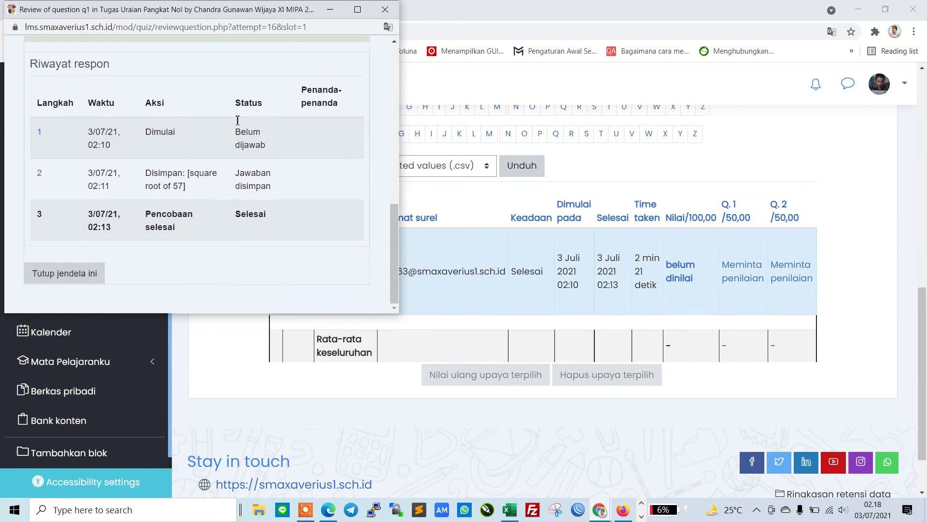
scroll(236, 125, "up", 5)
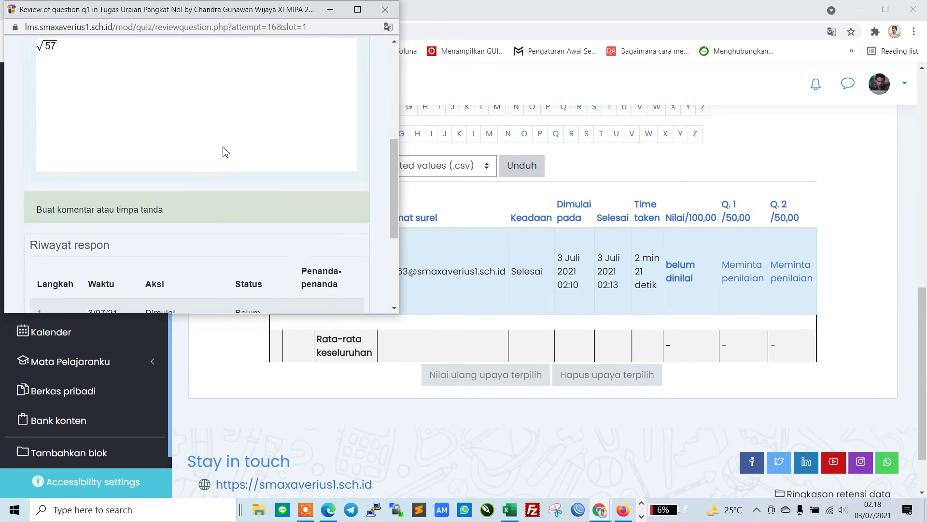
Step: Open manual grading for question 1 and enter a mark of 1
left_click(131, 210)
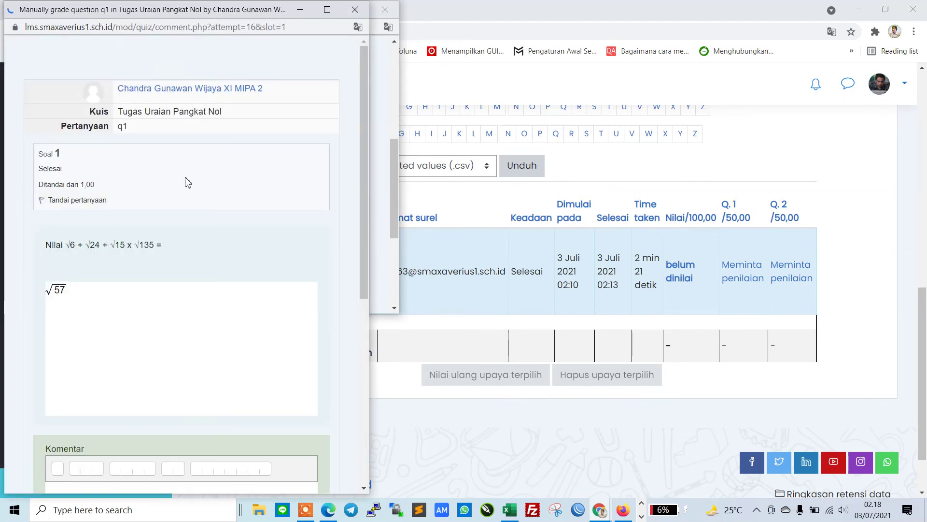
scroll(205, 160, "down", 3)
scroll(205, 161, "down", 3)
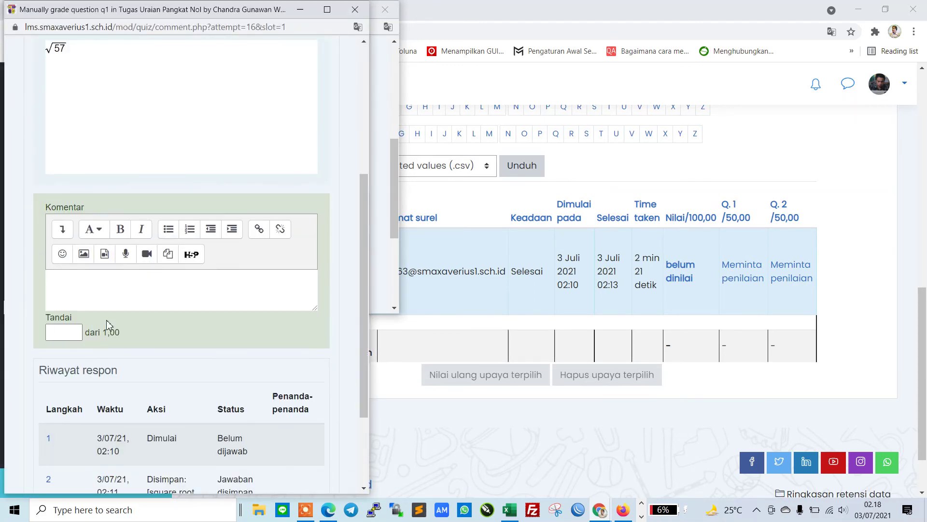
left_click(65, 332)
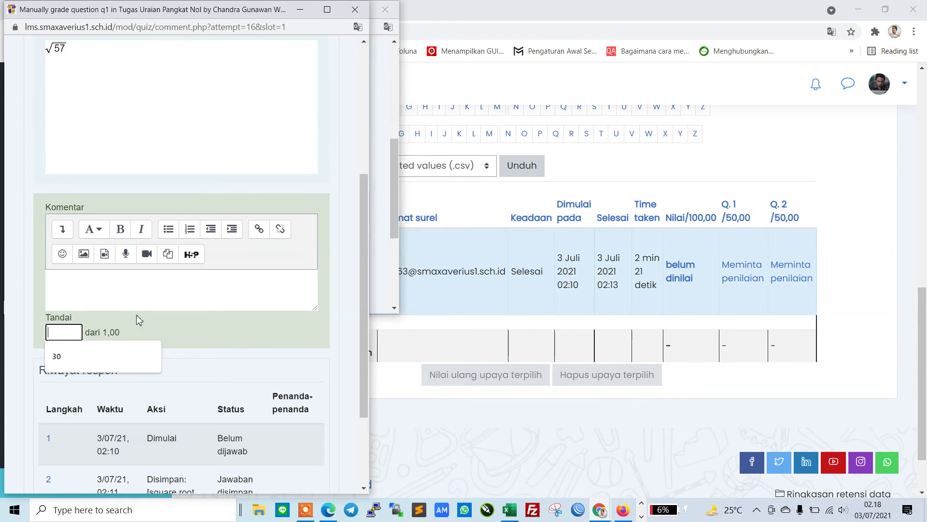
left_click(179, 334)
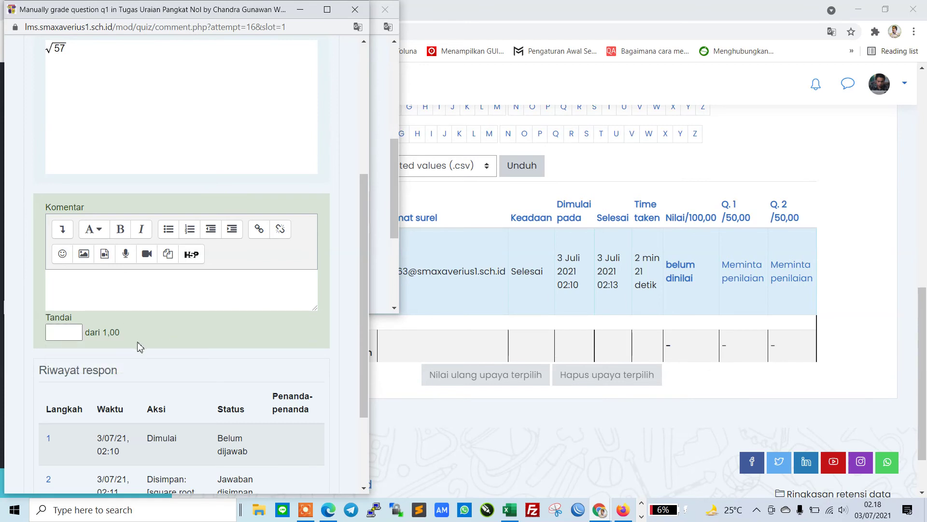
double_click(105, 333)
left_click(81, 333)
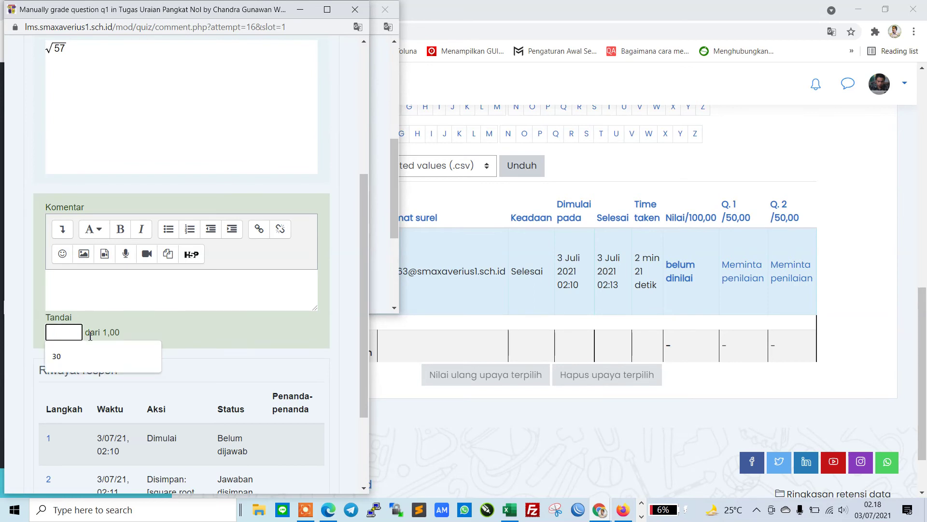
type("1")
left_click(160, 330)
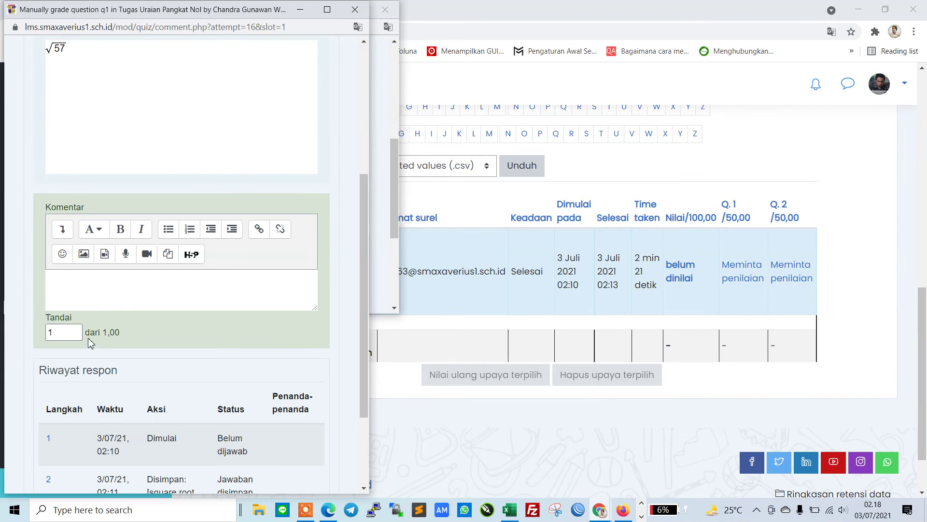
Step: Save question 1's manual mark of 1 with an empty comment and close its response review
left_click(109, 298)
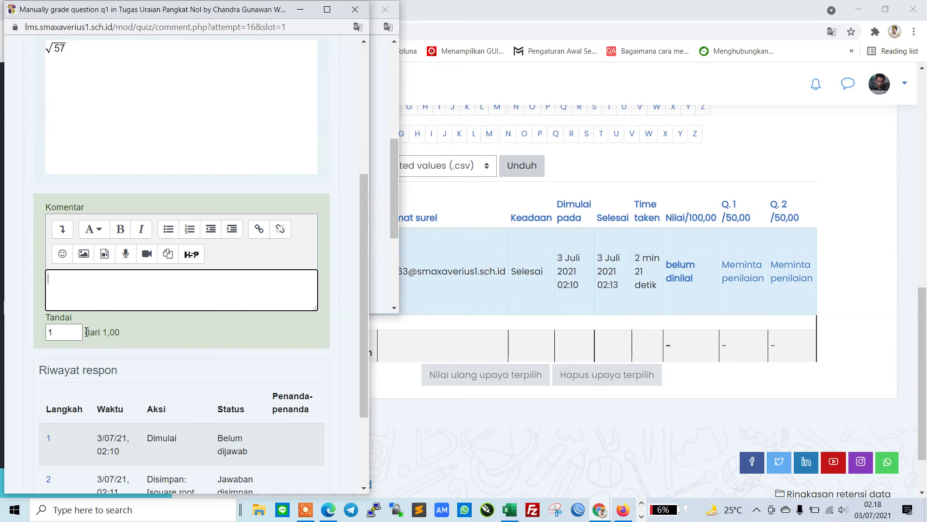
double_click(69, 333)
left_click(154, 325)
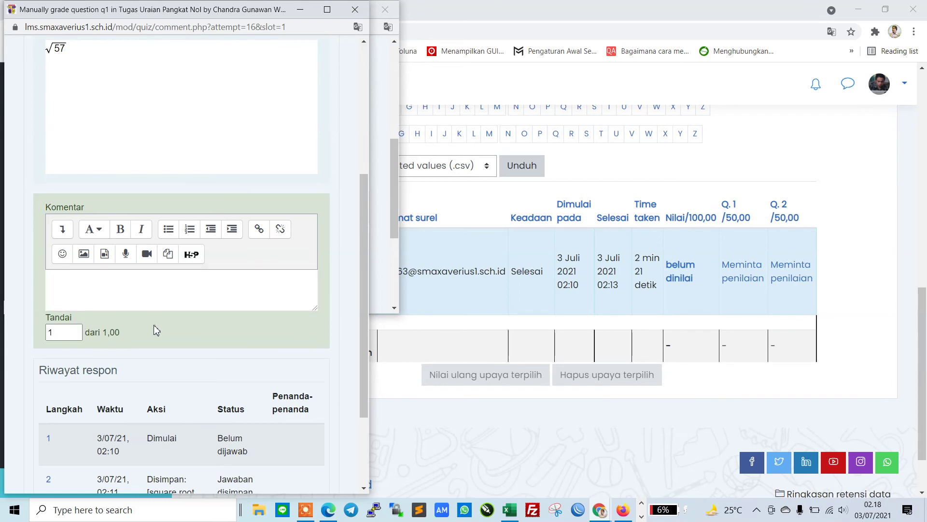
scroll(156, 331, "down", 3)
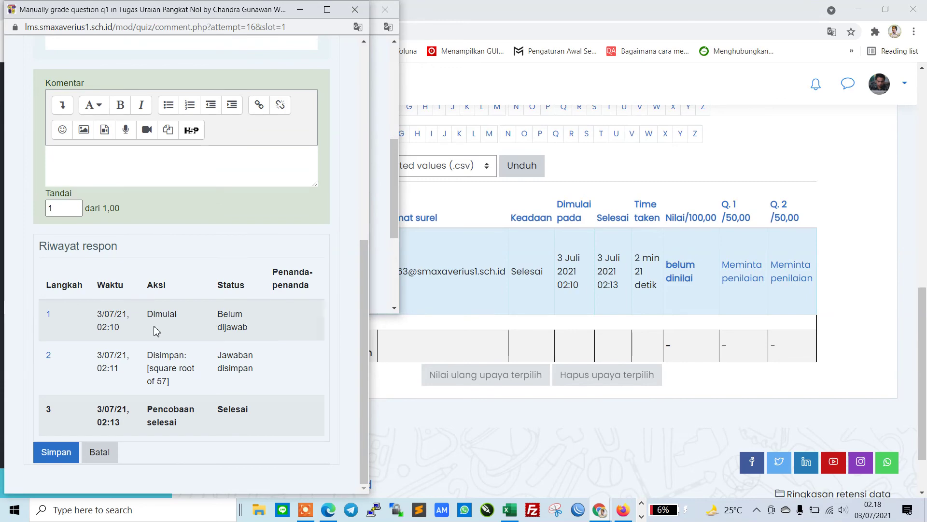
left_click(55, 453)
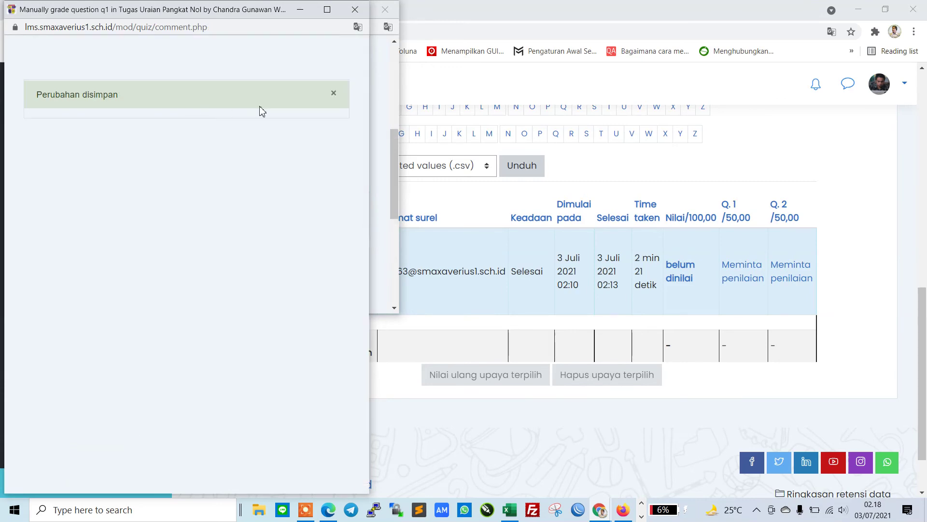
scroll(325, 169, "down", 5)
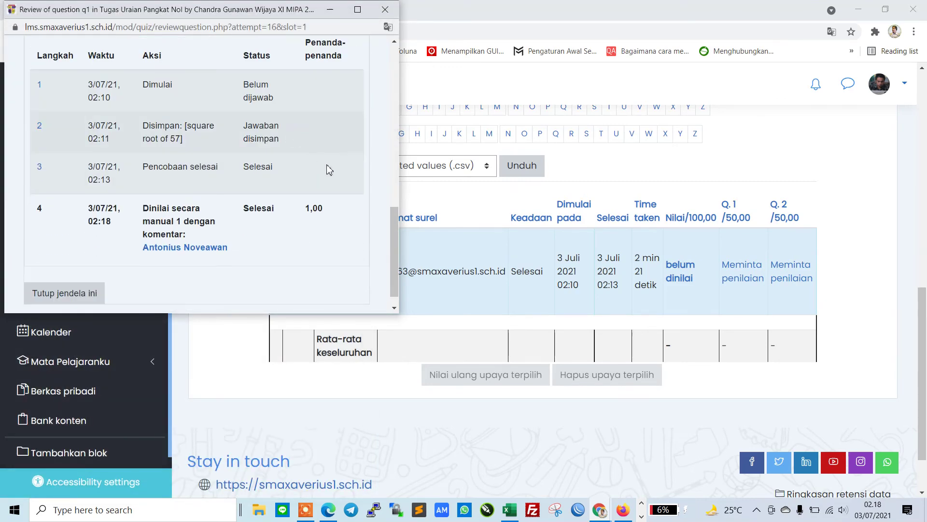
left_click(69, 276)
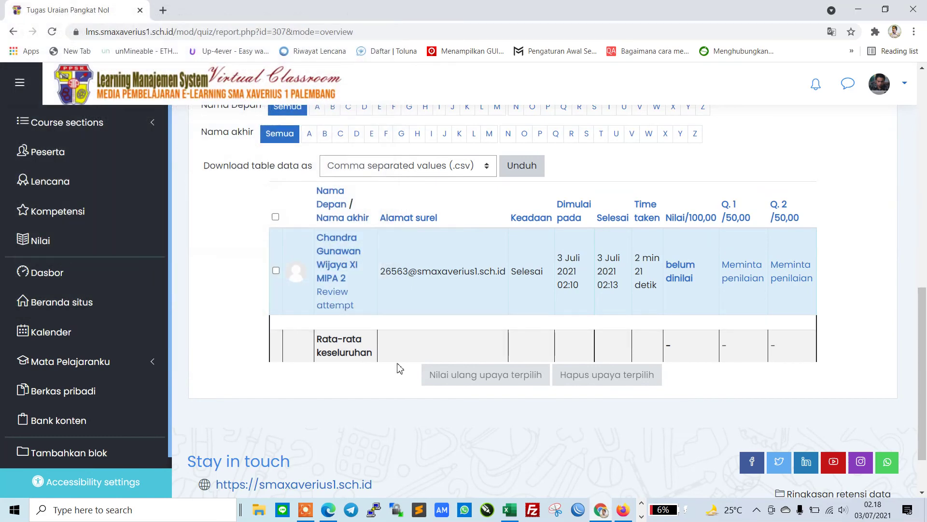
Step: Open question 2's response review for the student's attempt and examine its response history
left_click(800, 272)
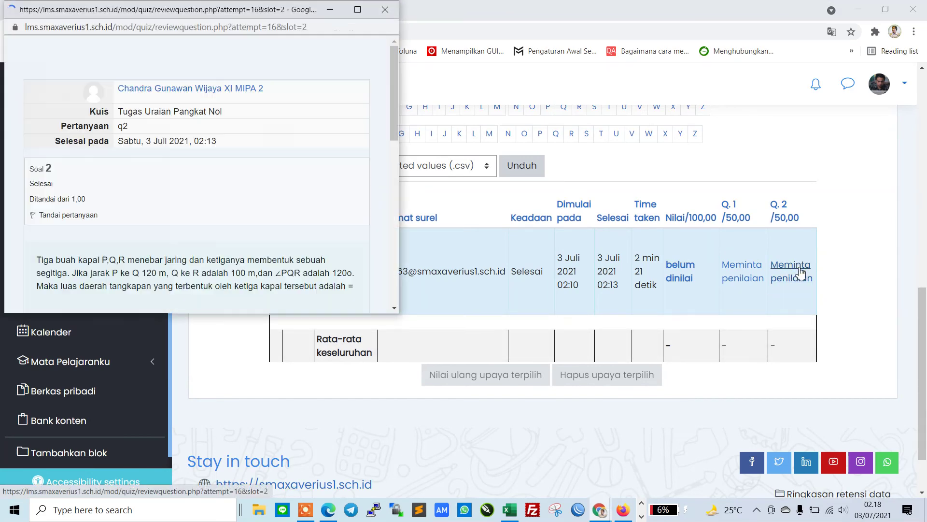
scroll(196, 181, "down", 5)
scroll(196, 181, "down", 3)
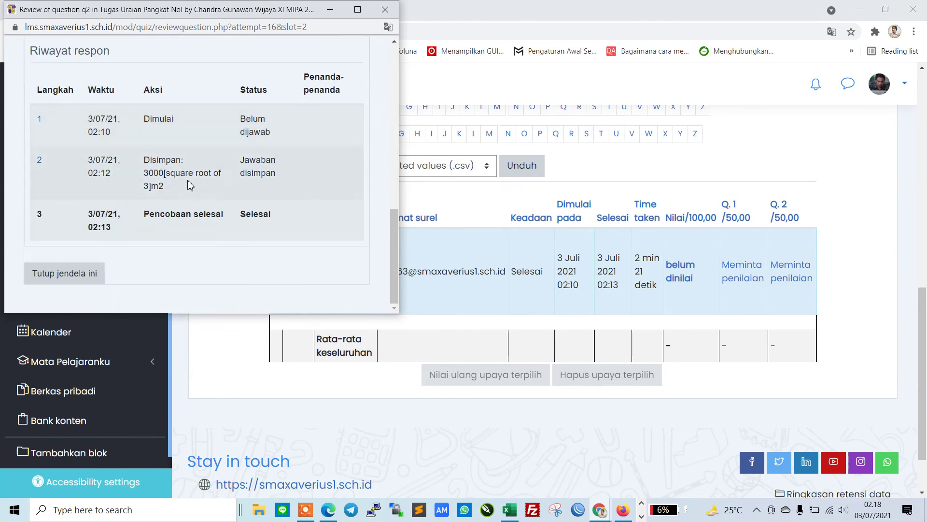
scroll(170, 178, "up", 3)
Step: Manually grade question 2 with a mark of 1,00, save it, and close its response review
left_click(118, 198)
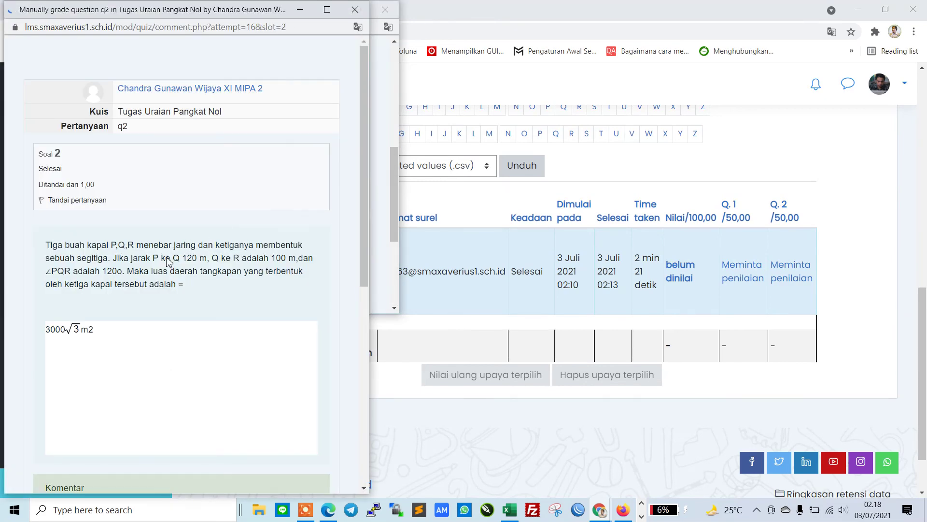
scroll(210, 243, "down", 8)
left_click(49, 251)
type("1")
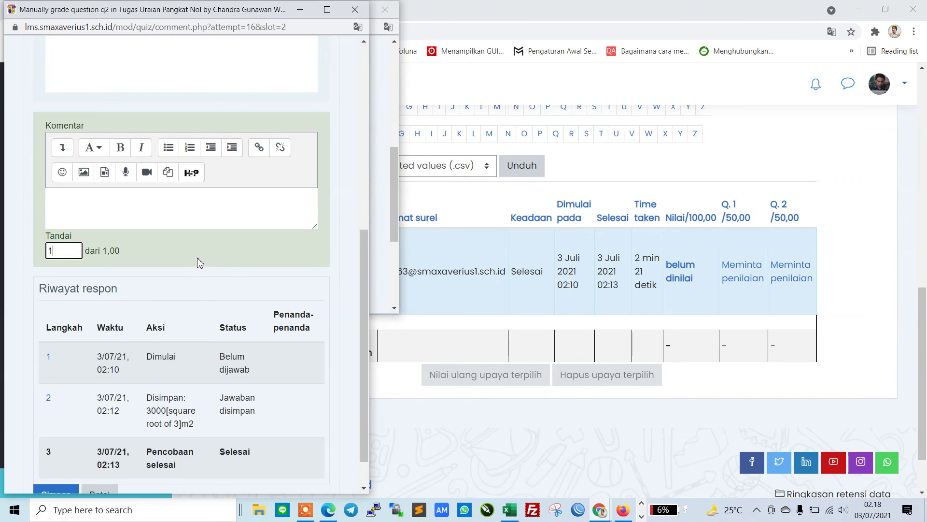
scroll(198, 270, "down", 1)
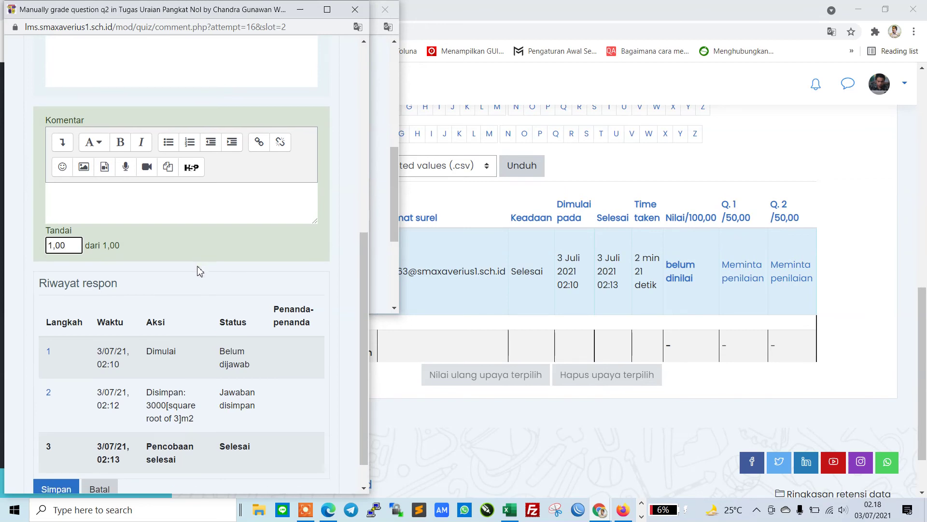
left_click(59, 451)
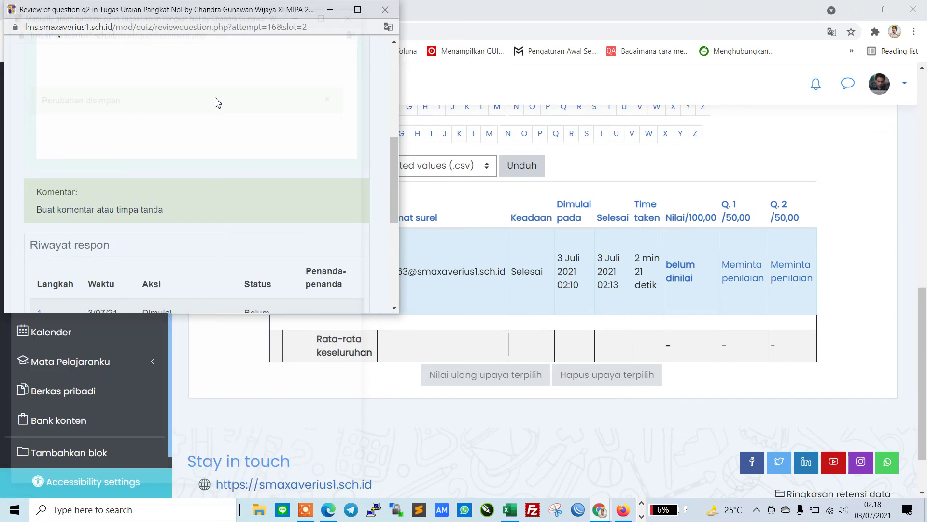
scroll(214, 211, "down", 5)
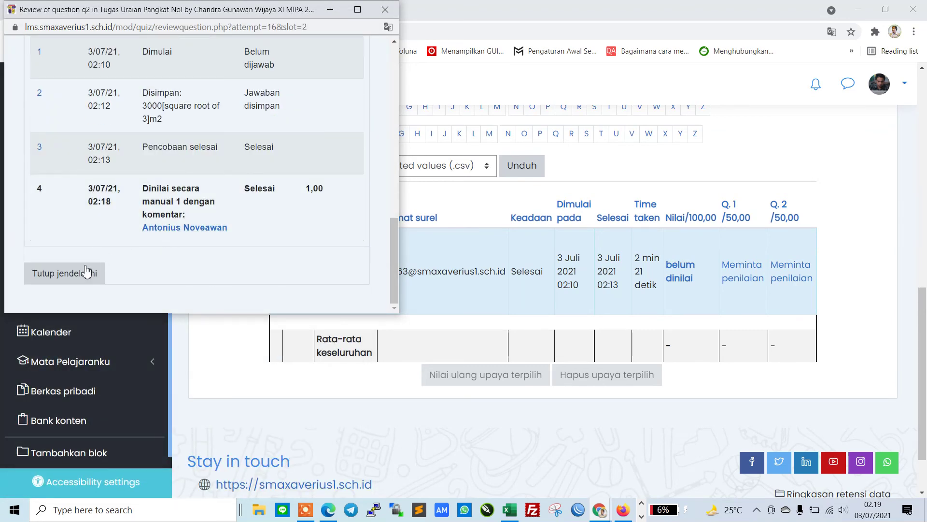
left_click(69, 273)
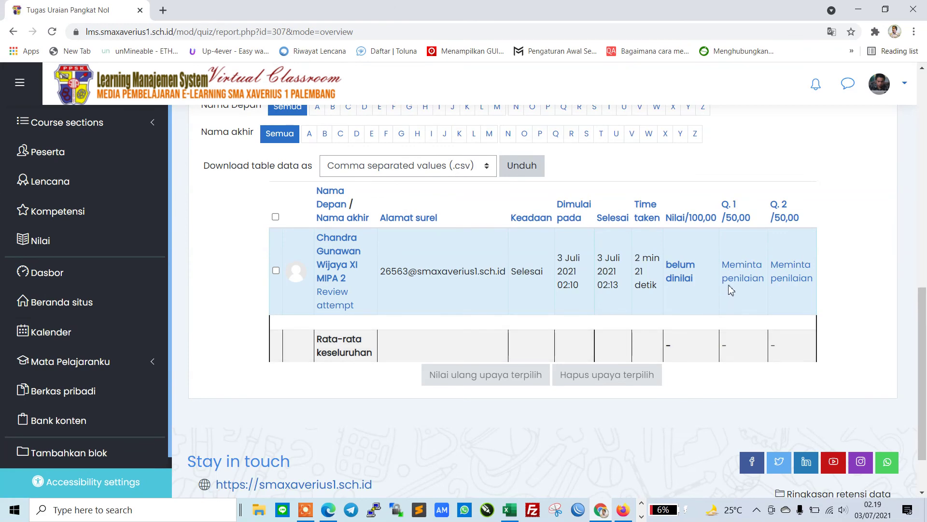
Step: Reopen manual grading for question 1, enter the mark as 1,00, save it, and close its response review
left_click(739, 274)
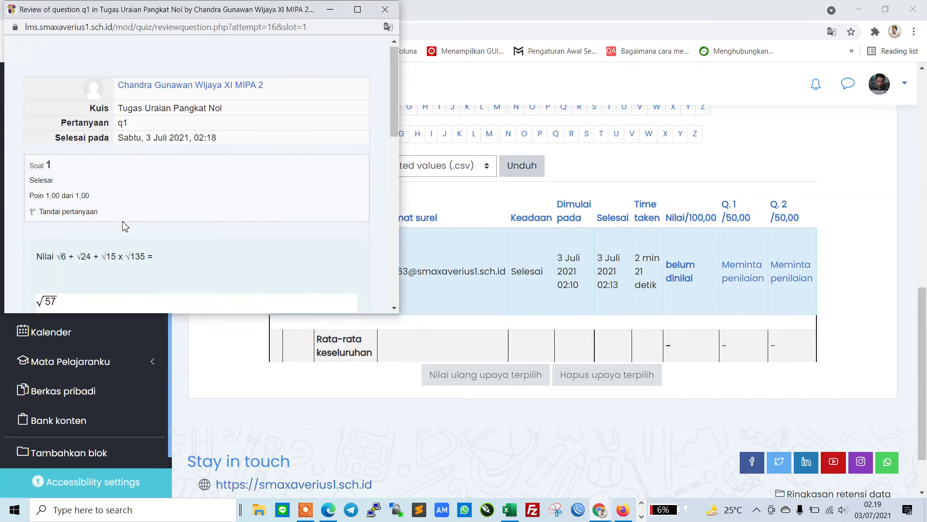
scroll(124, 225, "down", 8)
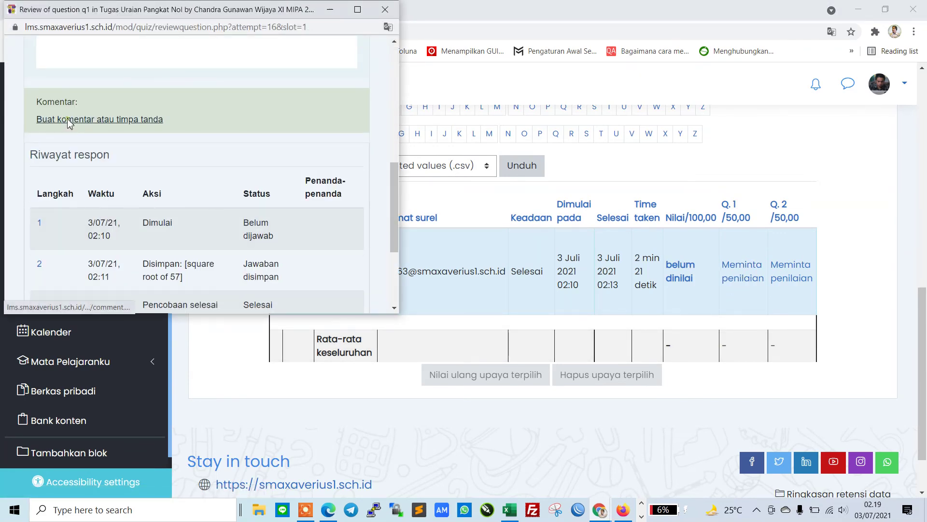
left_click(70, 126)
scroll(186, 180, "down", 5)
scroll(140, 250, "down", 2)
double_click(58, 271)
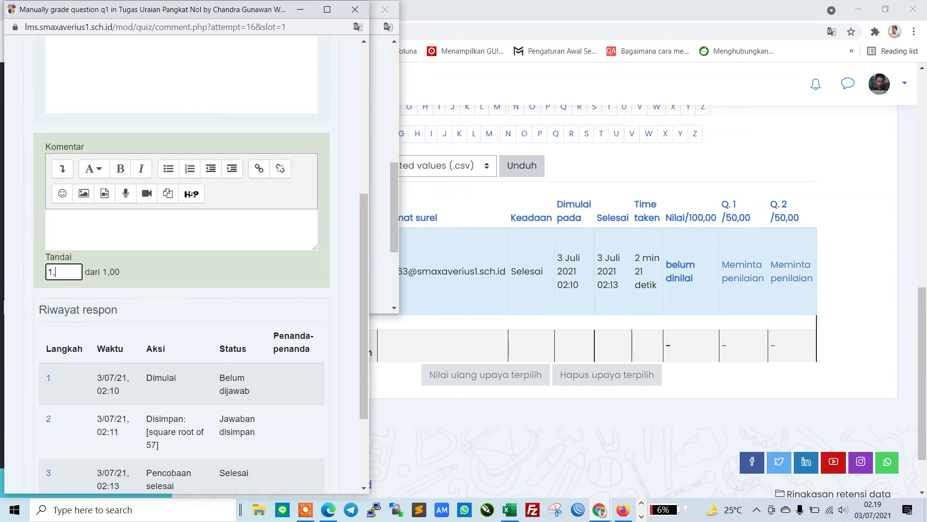
type("1,00")
scroll(203, 289, "down", 3)
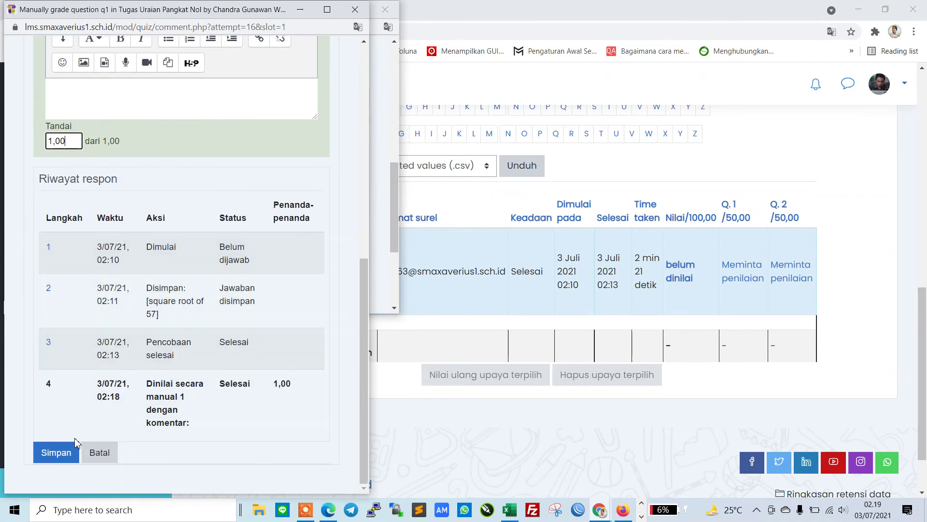
left_click(63, 451)
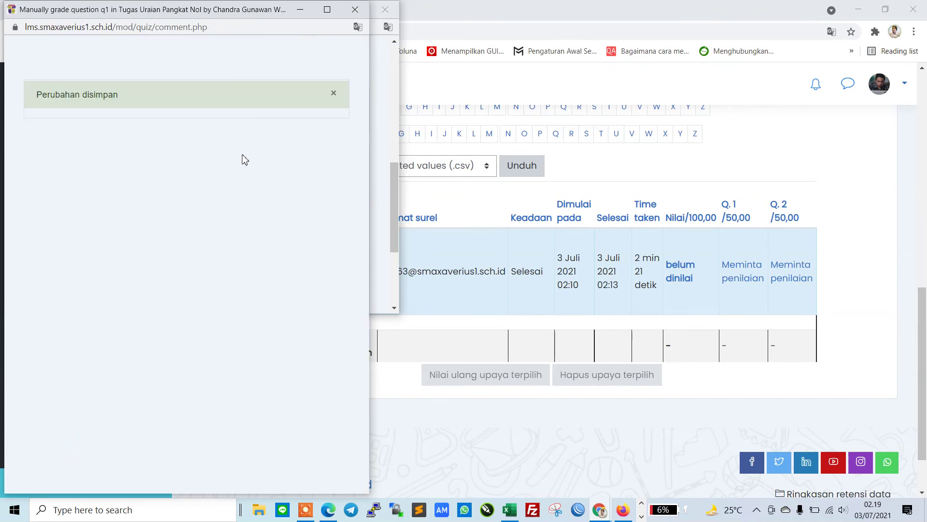
scroll(285, 252, "down", 3)
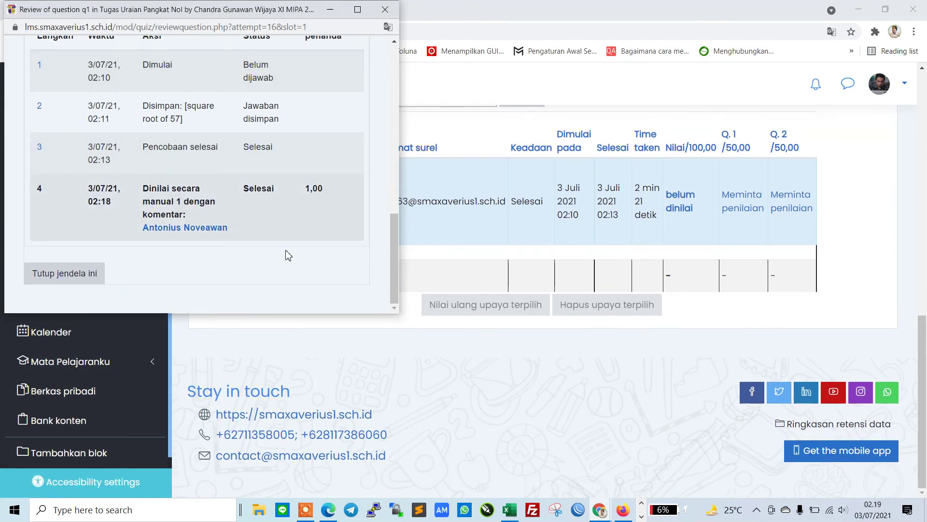
left_click(36, 270)
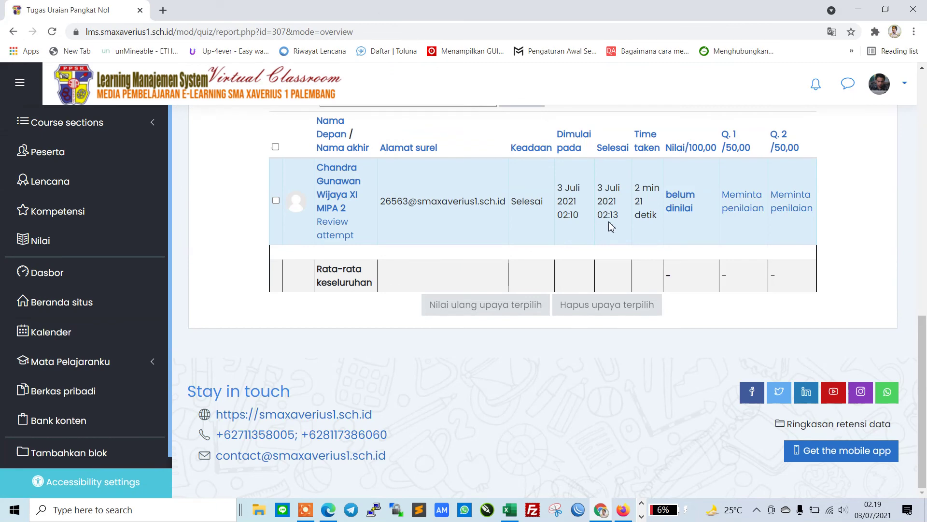
Step: Open the student's full attempt review from the attempts report and examine its overall grade and question 1
scroll(610, 224, "up", 3)
left_click(681, 321)
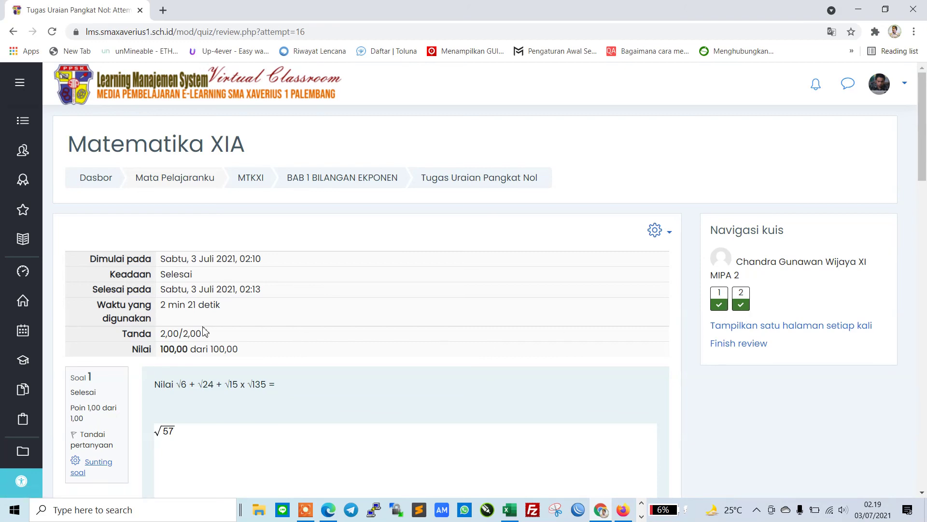
left_click_drag(164, 349, 188, 348)
scroll(318, 350, "down", 5)
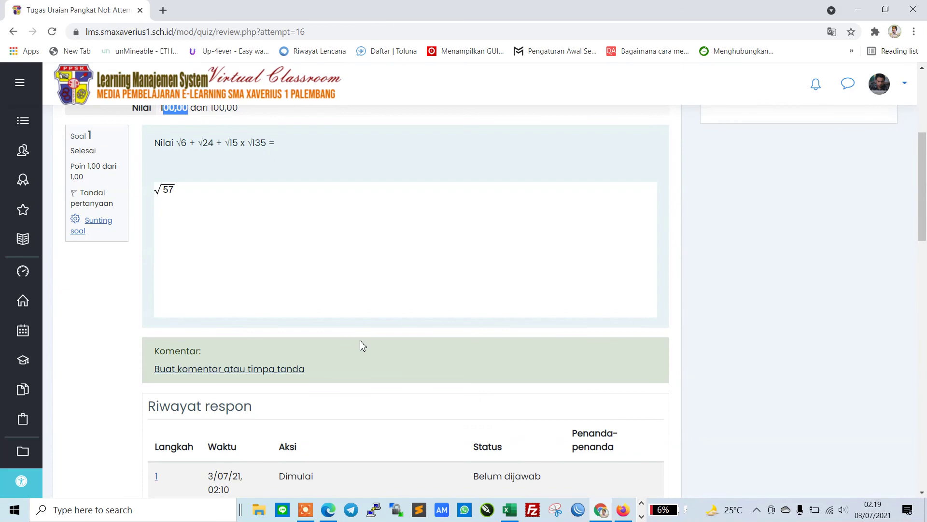
Step: View question 1's manual grading form from the attempt review in a maximized window, and close it
left_click(234, 369)
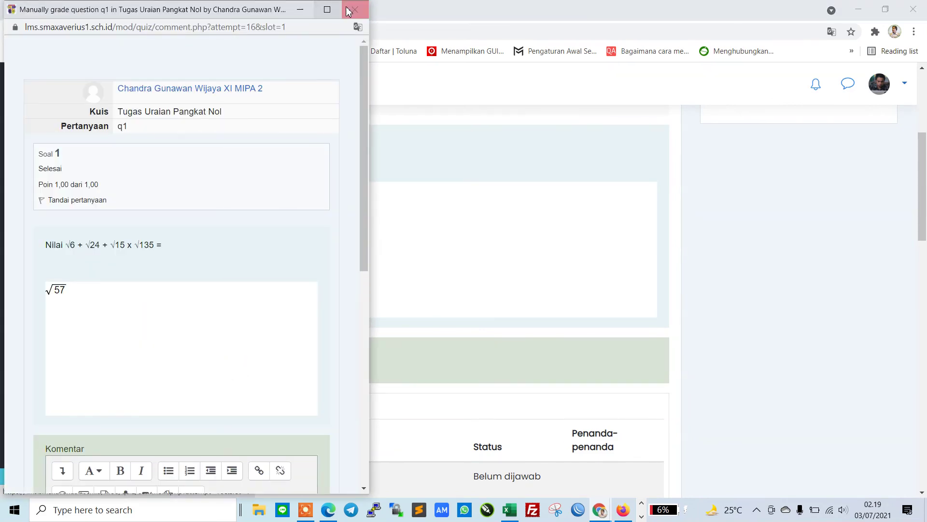
left_click(355, 9)
left_click(248, 369)
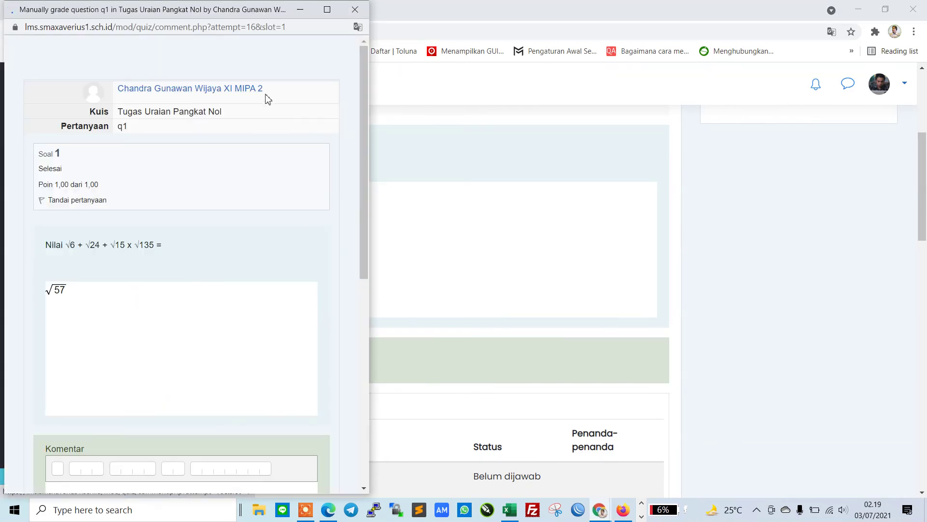
left_click(327, 10)
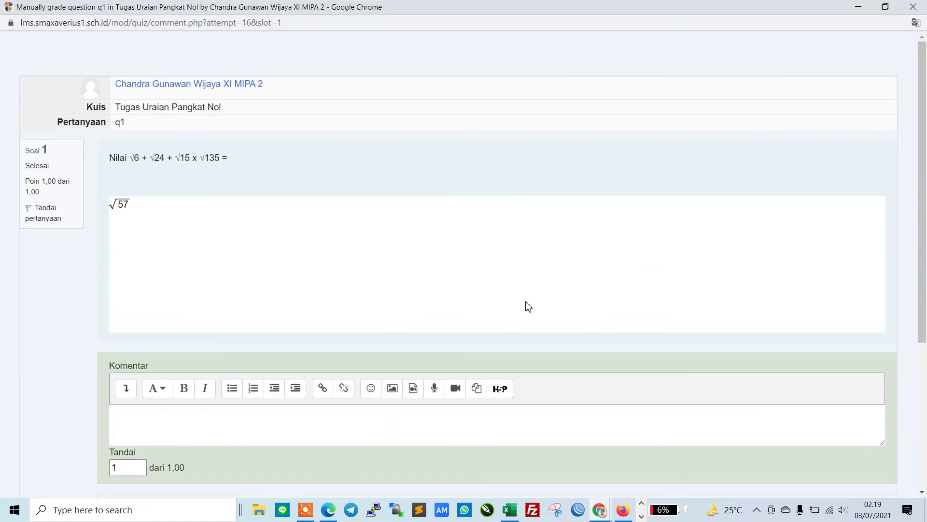
left_click(913, 6)
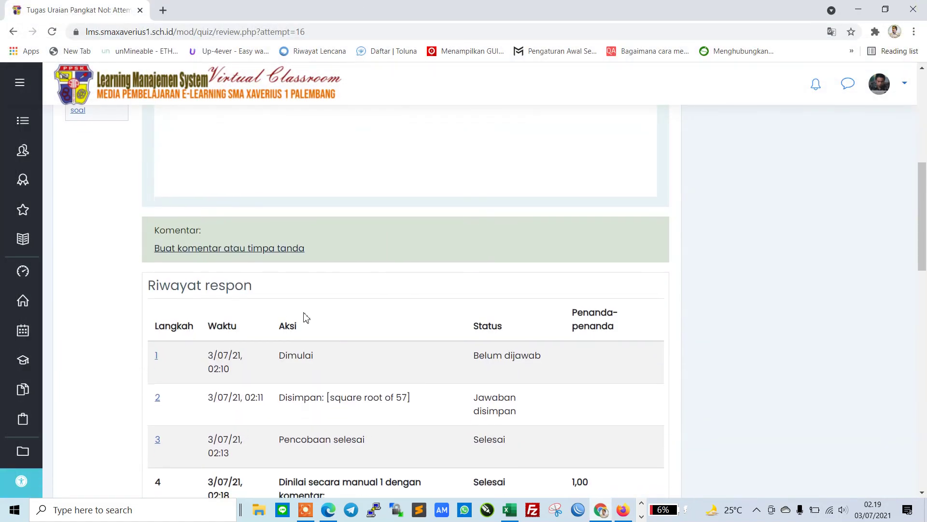
Step: Reopen question 1's grading form, examine its mark, maximum mark and response history, and close it without saving
left_click(170, 248)
scroll(164, 239, "down", 5)
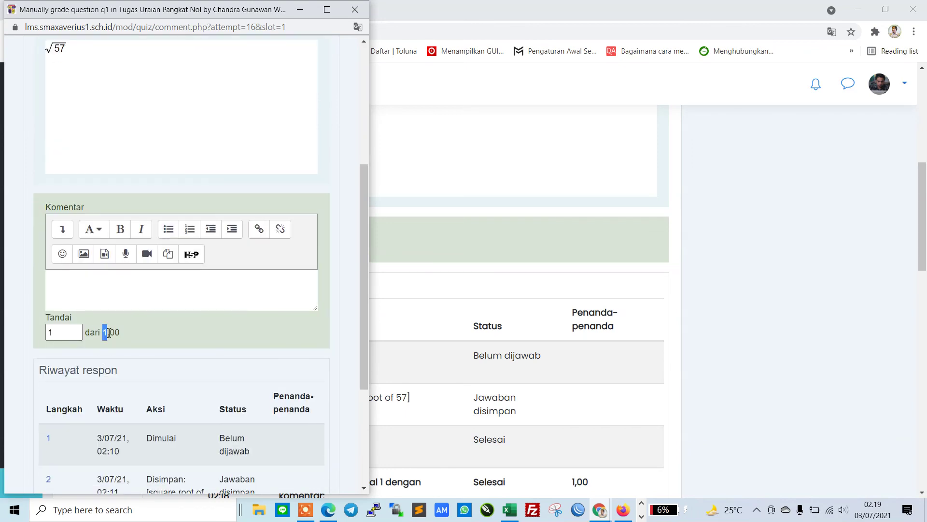
left_click_drag(109, 332, 161, 332)
left_click(64, 332)
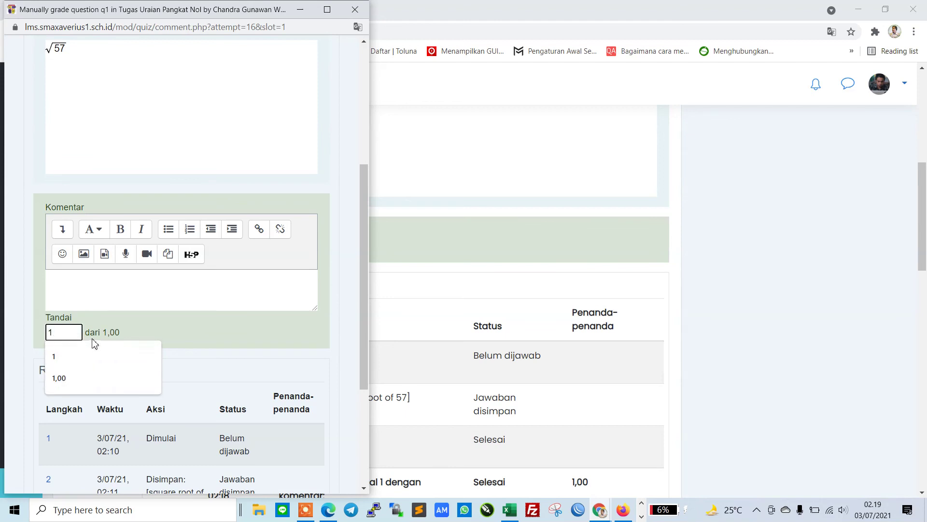
left_click(143, 331)
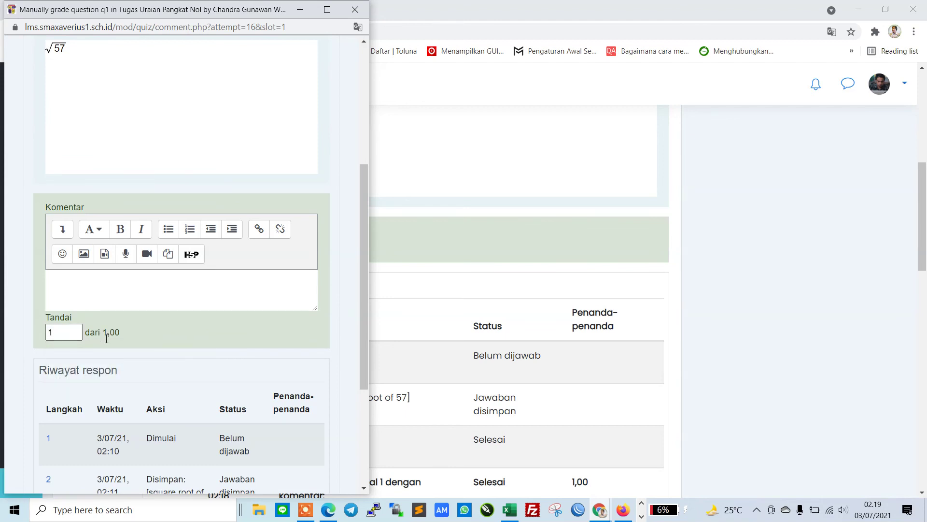
left_click_drag(111, 332, 113, 344)
left_click(115, 339)
scroll(188, 299, "down", 4)
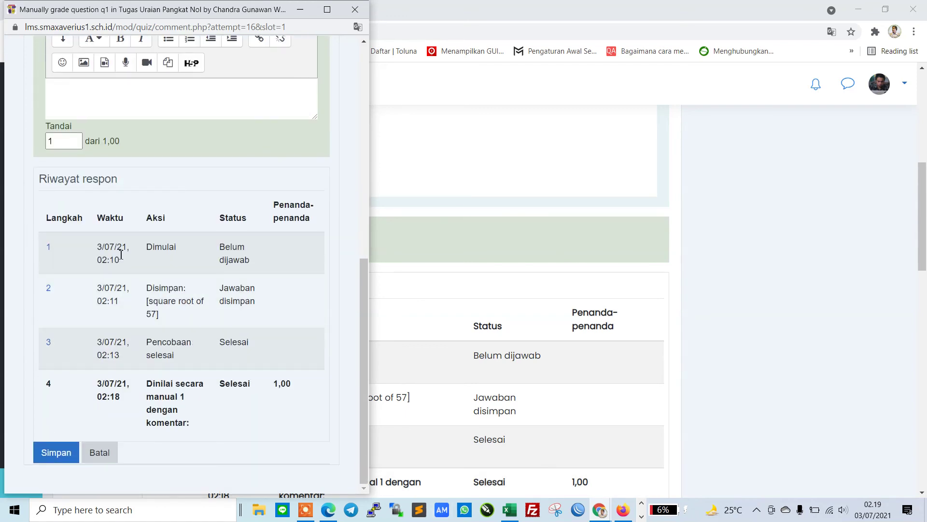
scroll(235, 172, "up", 7)
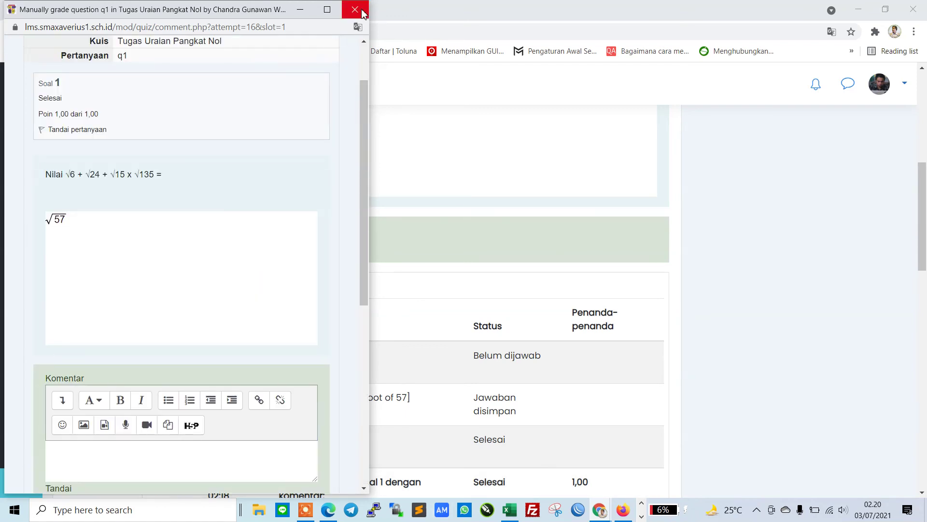
left_click(363, 13)
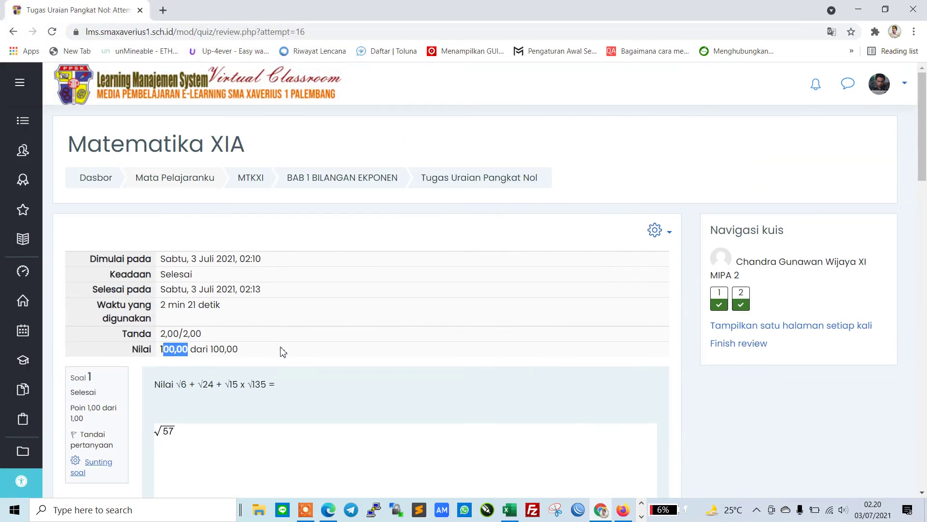
Step: Examine the overall grade in the attempt summary and question 1's answer and comment area
left_click(281, 347)
left_click_drag(162, 347, 187, 349)
scroll(321, 352, "down", 3)
left_click(341, 264)
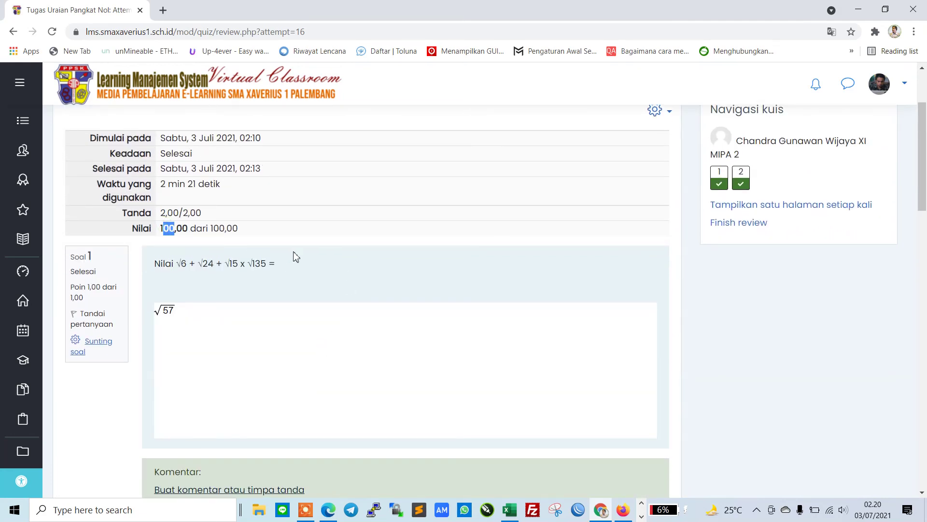
left_click(242, 228)
scroll(429, 288, "down", 5)
scroll(428, 290, "up", 4)
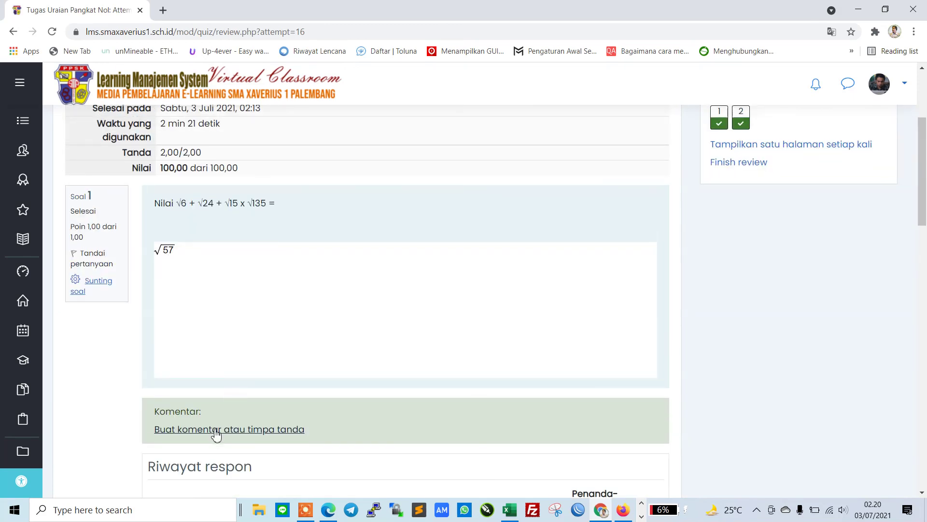
Step: Override question 1's mark with 0 in its manual grading form, save it, and finish the attempt review
left_click(215, 429)
scroll(198, 281, "down", 5)
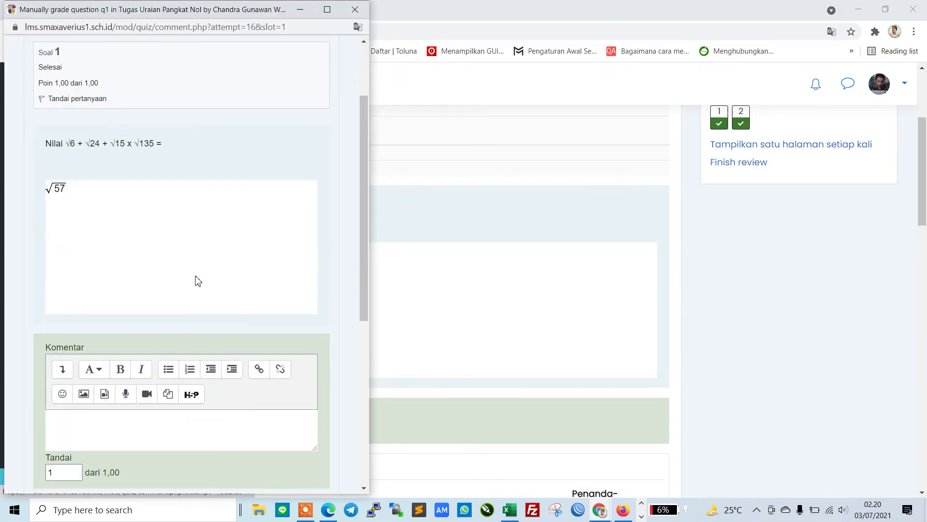
double_click(63, 332)
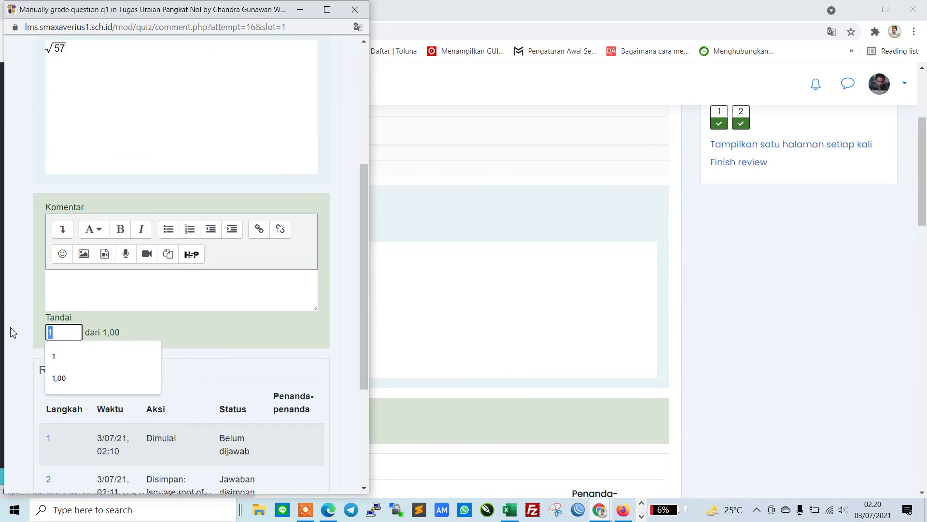
type("0")
scroll(209, 335, "down", 4)
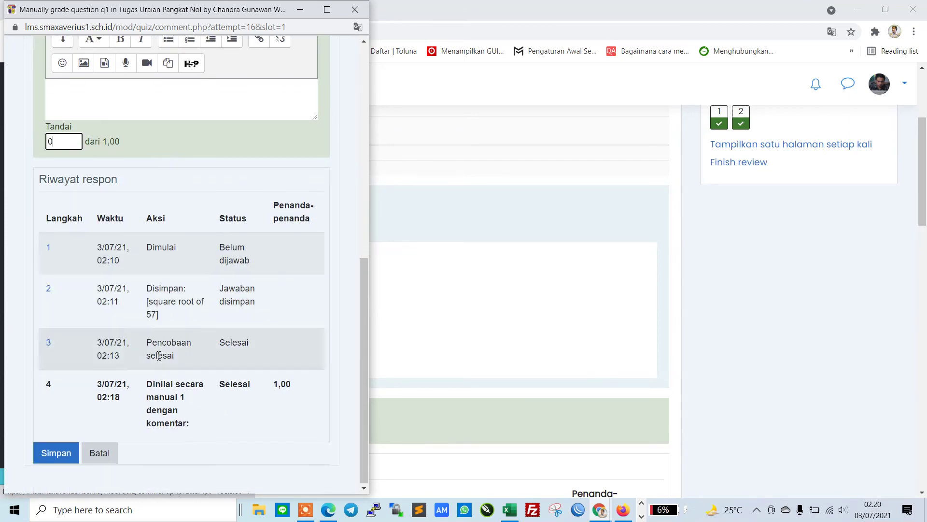
left_click(56, 451)
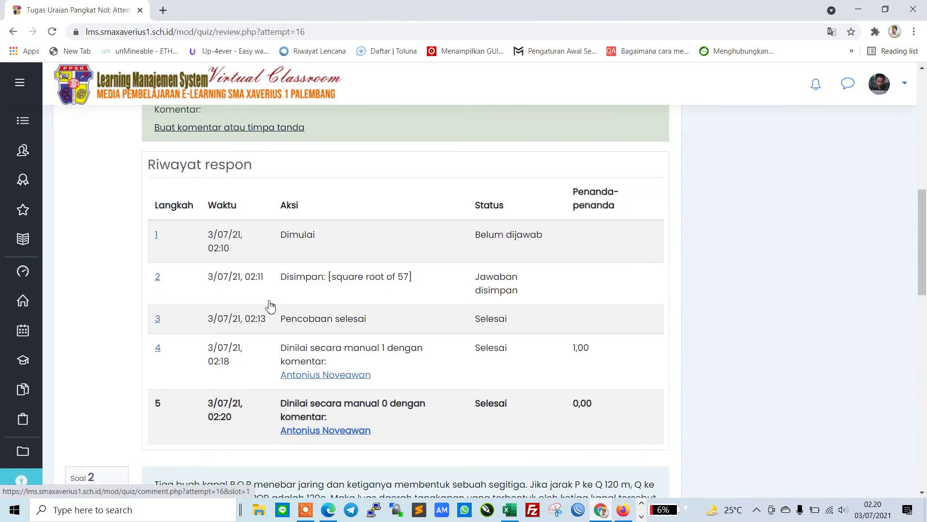
scroll(270, 306, "up", 5)
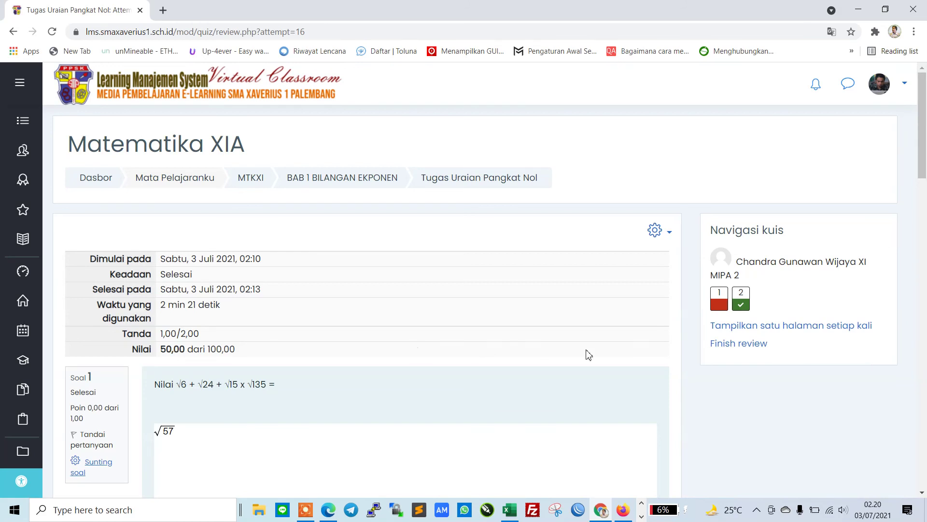
left_click(749, 344)
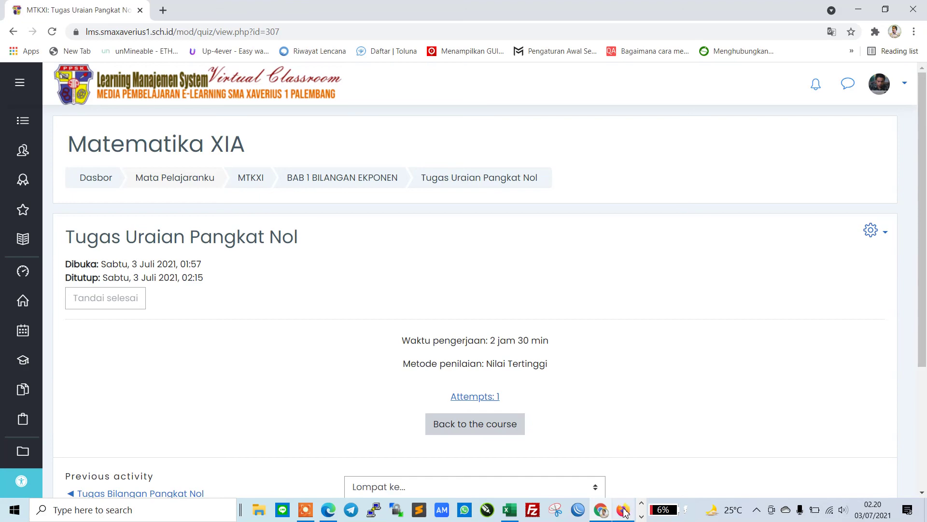
Step: Switch to the student's session in Firefox and reload the Matematika XIA user grade report
mouse_move(622, 504)
left_click(634, 467)
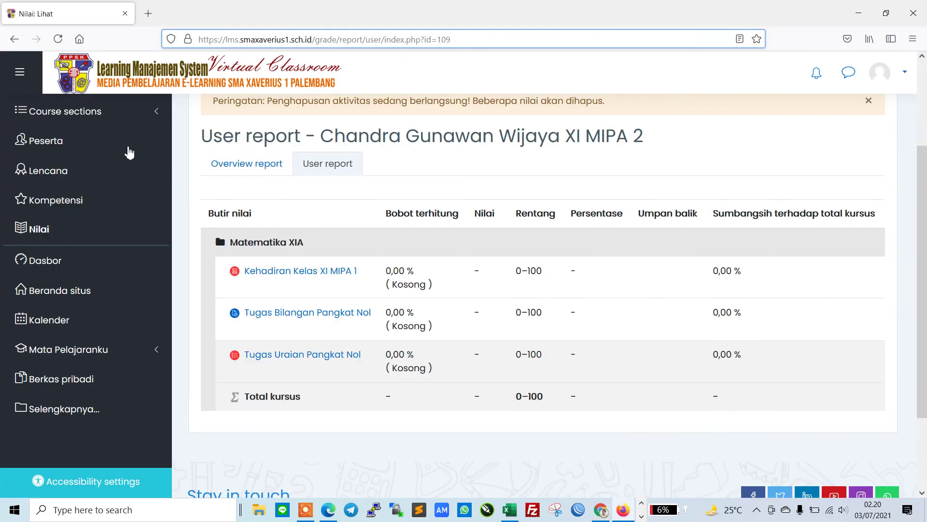
left_click(58, 38)
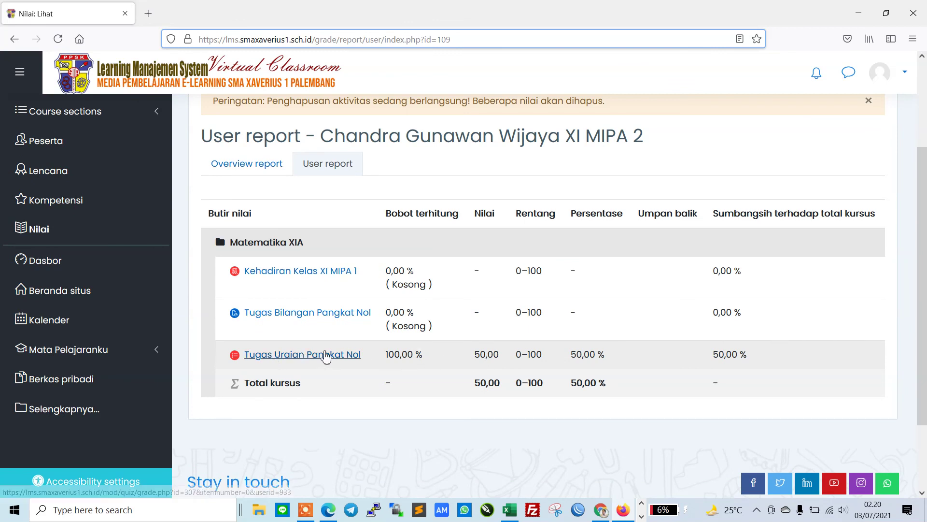
Step: Examine the grade, percentage and contribution to the course total for Tugas Uraian Pangkat Nol
left_click_drag(480, 354, 508, 358)
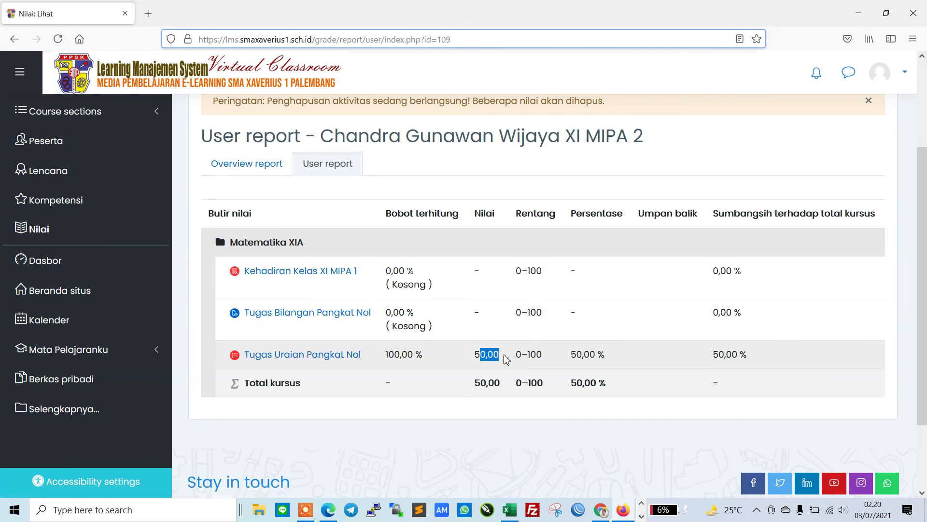
left_click_drag(570, 354, 619, 363)
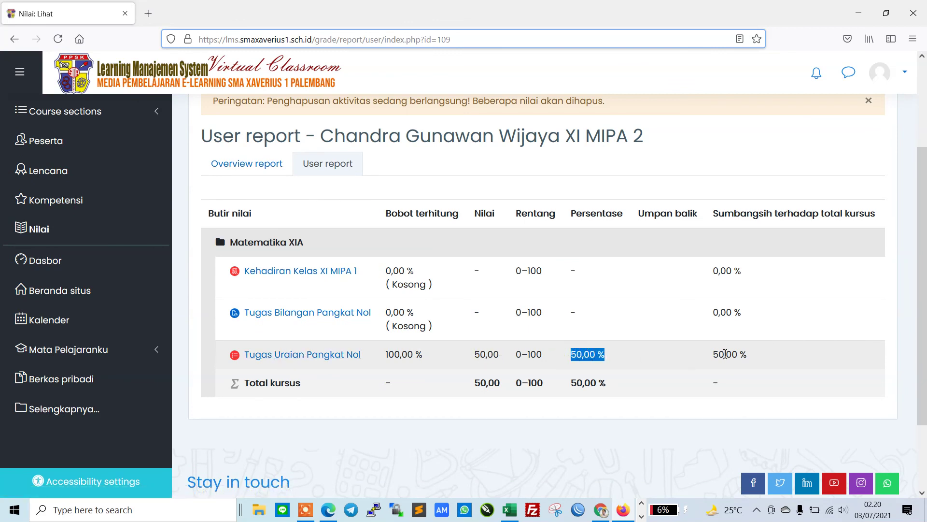
left_click_drag(724, 354, 740, 356)
left_click(487, 354)
left_click_drag(474, 354, 493, 355)
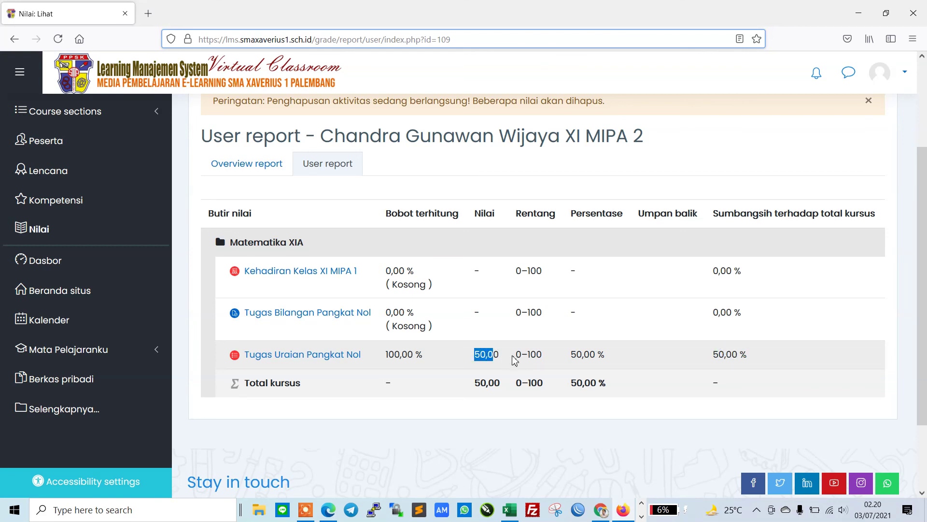